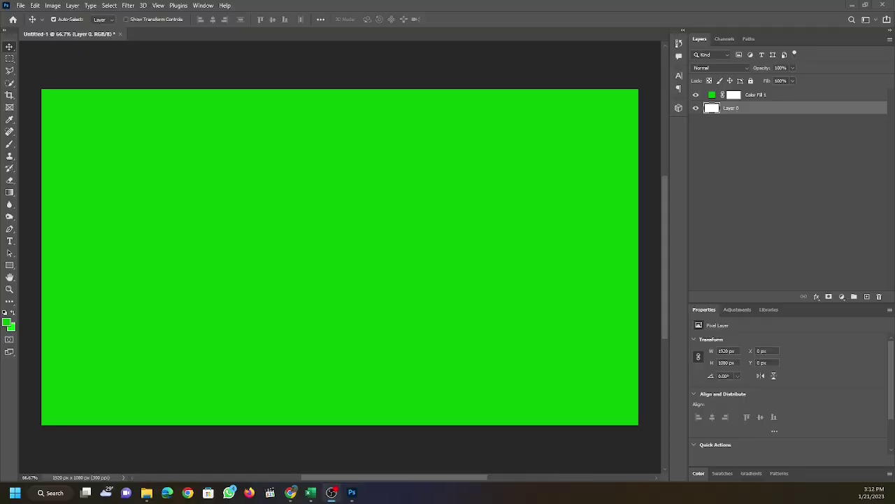
Bring Photoshop forward and open the File menu over the green canvas, pointing at Open
{"action": "key", "text": "alt+Tab"}
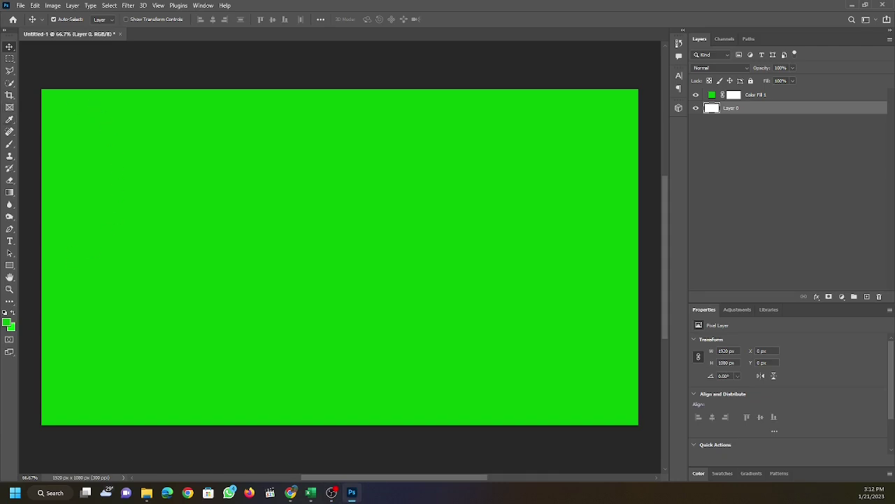
{"action": "left_click", "coordinate": [21, 5]}
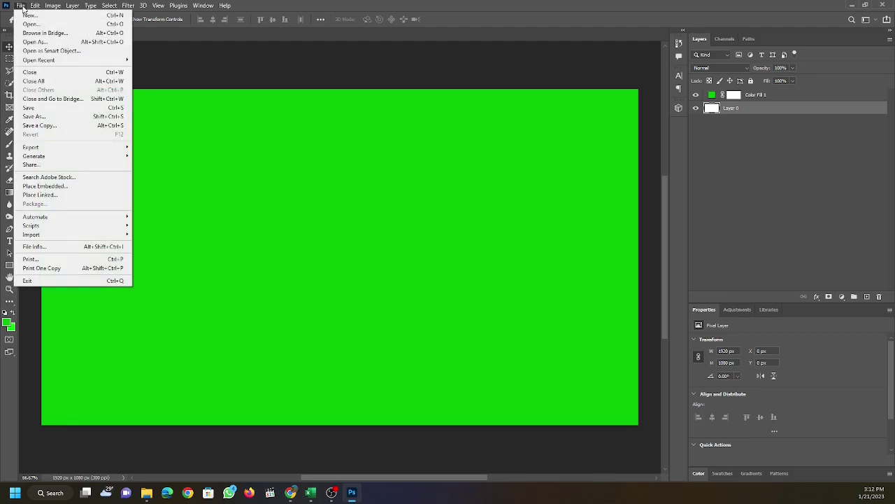
{"action": "mouse_move", "coordinate": [31, 147]}
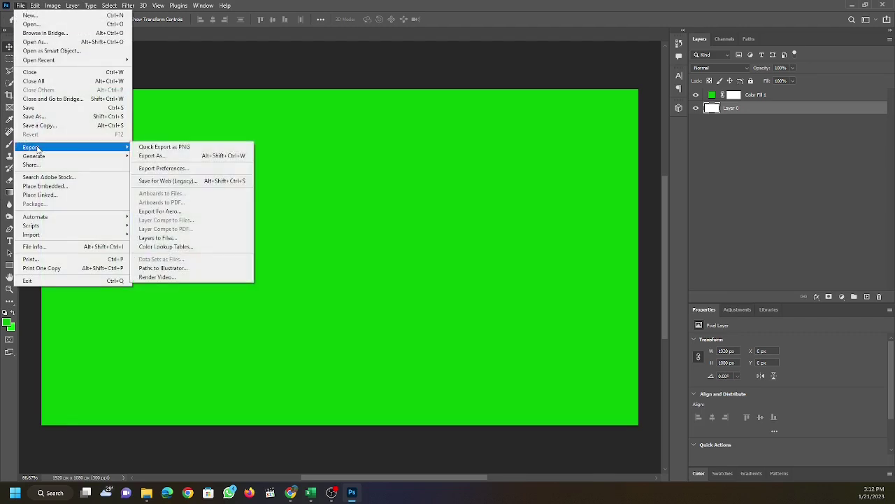
{"action": "left_click", "coordinate": [177, 55]}
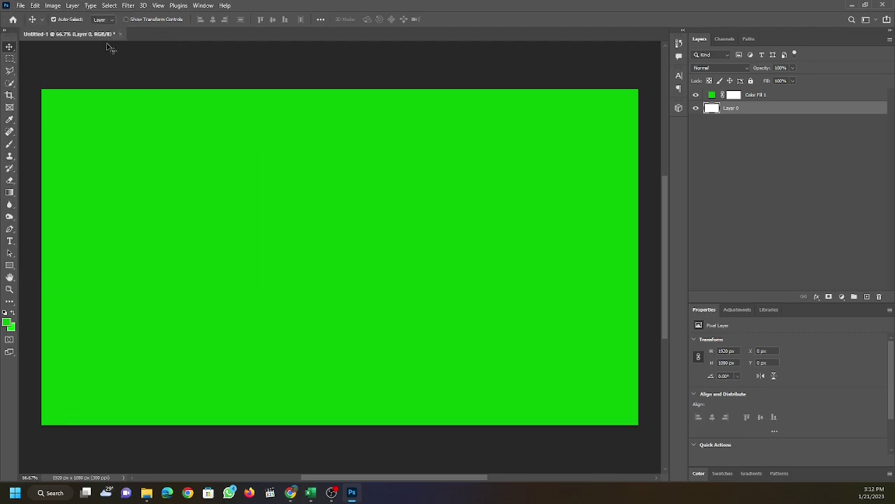
{"action": "left_click", "coordinate": [21, 5]}
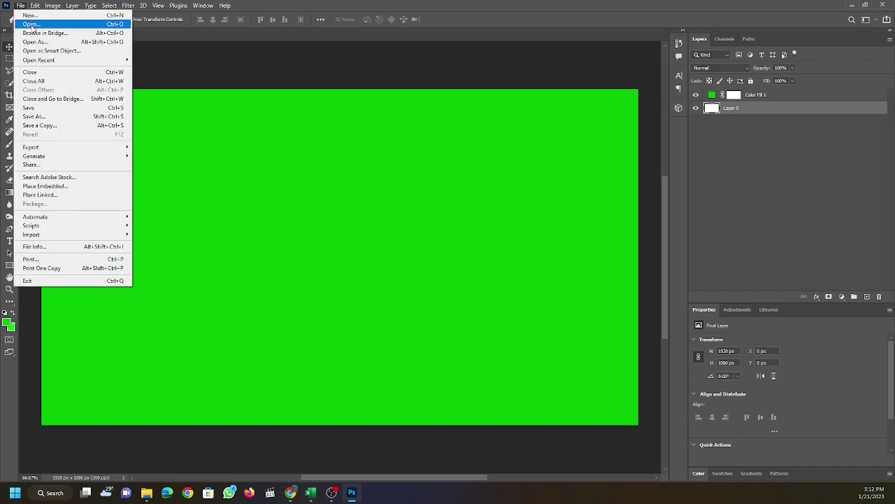
Start File > Open and browse to the Desktop folder
{"action": "left_click", "coordinate": [31, 25]}
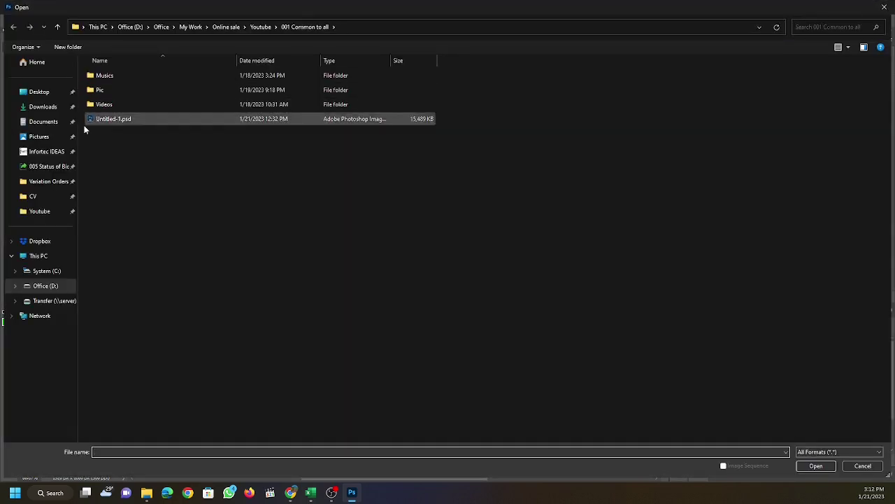
{"action": "left_click", "coordinate": [29, 93]}
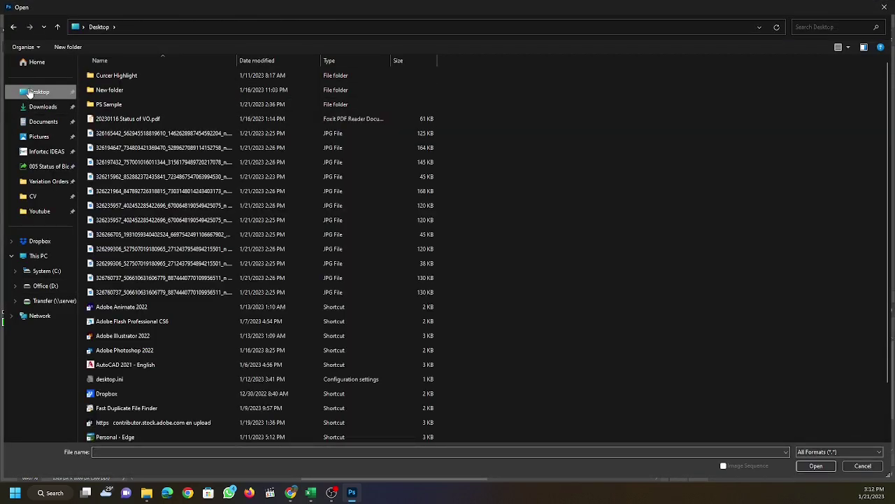
{"action": "double_click", "coordinate": [105, 105]}
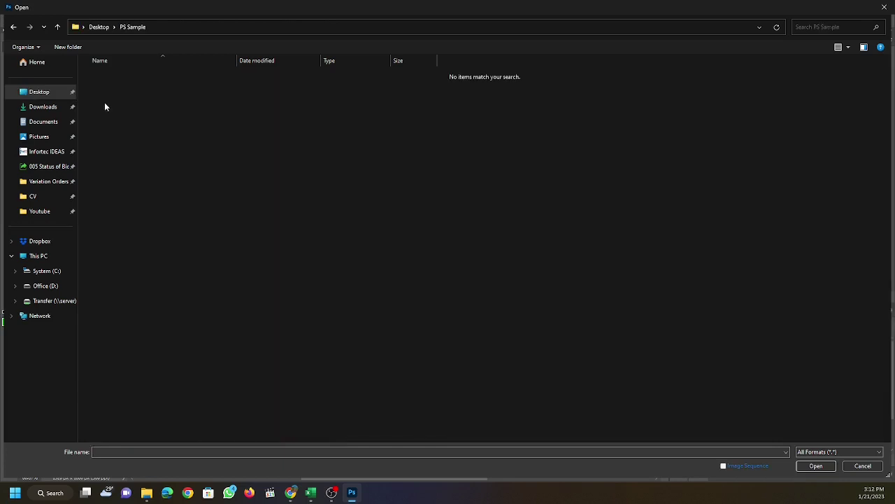
{"action": "left_click", "coordinate": [13, 27]}
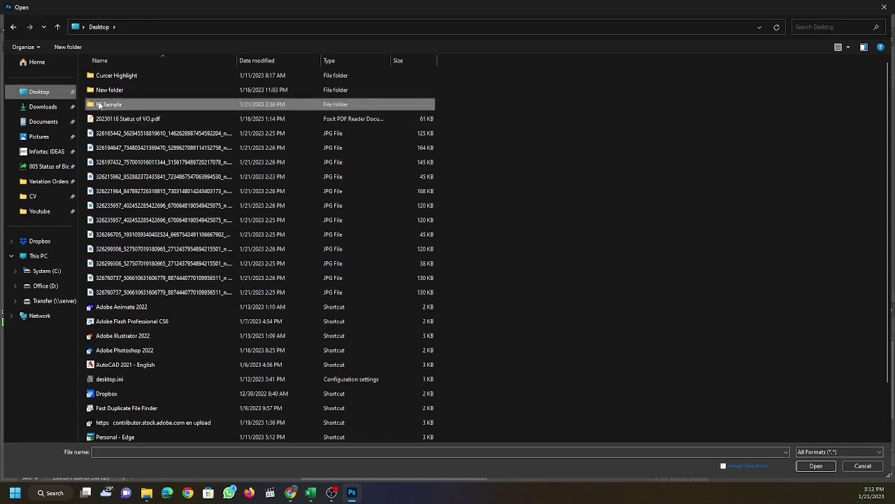
{"action": "scroll", "coordinate": [105, 191], "scroll_direction": "down", "scroll_amount": 2}
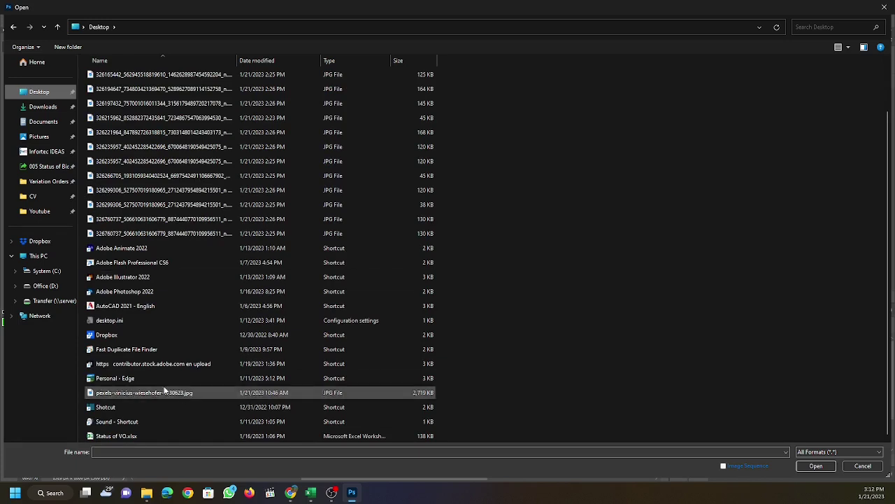
{"action": "scroll", "coordinate": [160, 368], "scroll_direction": "up", "scroll_amount": 2}
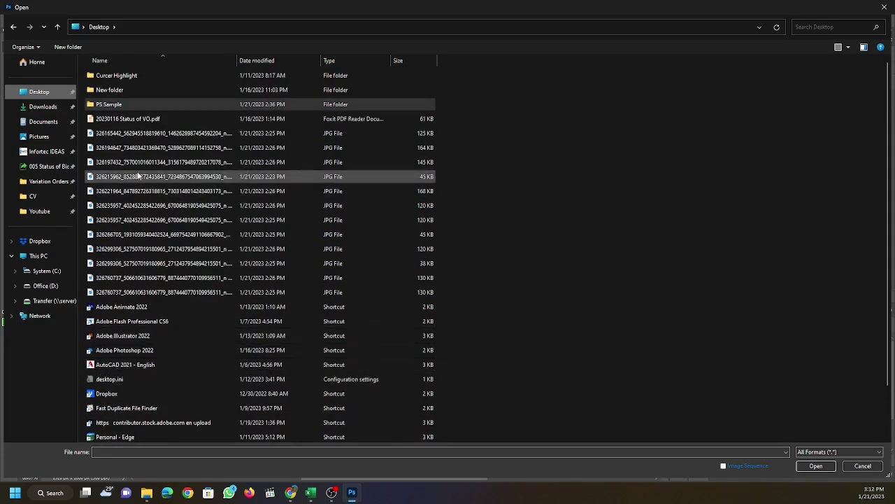
Switch the list to Extra large icons and open the pink-skirt photo
{"action": "right_click", "coordinate": [533, 182]}
{"action": "left_click", "coordinate": [650, 192]}
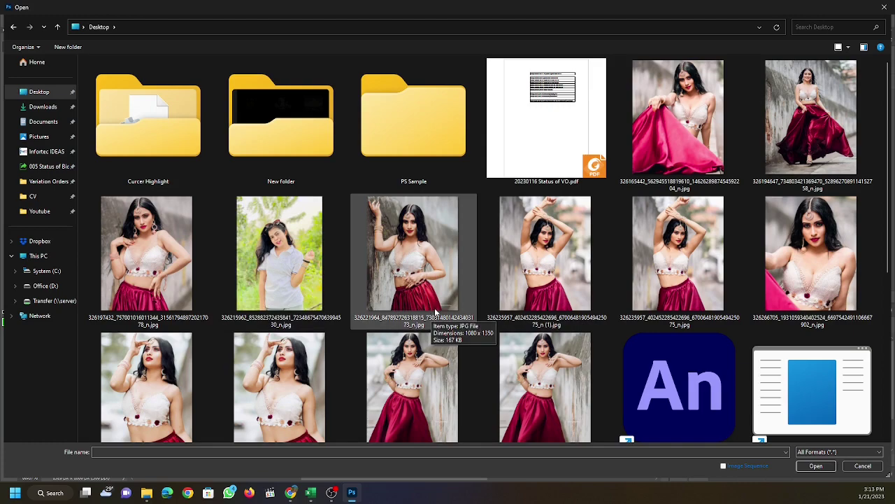
{"action": "scroll", "coordinate": [431, 317], "scroll_direction": "down", "scroll_amount": 1}
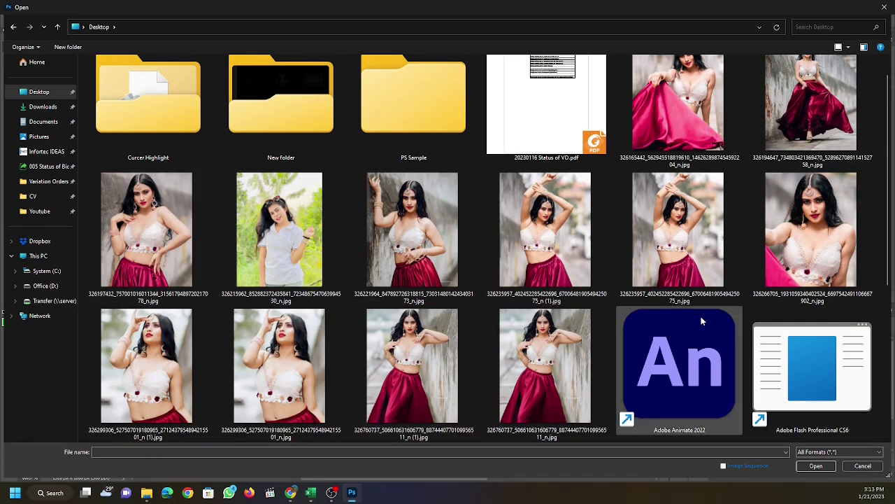
{"action": "scroll", "coordinate": [699, 318], "scroll_direction": "up", "scroll_amount": 1}
{"action": "left_click", "coordinate": [673, 119]}
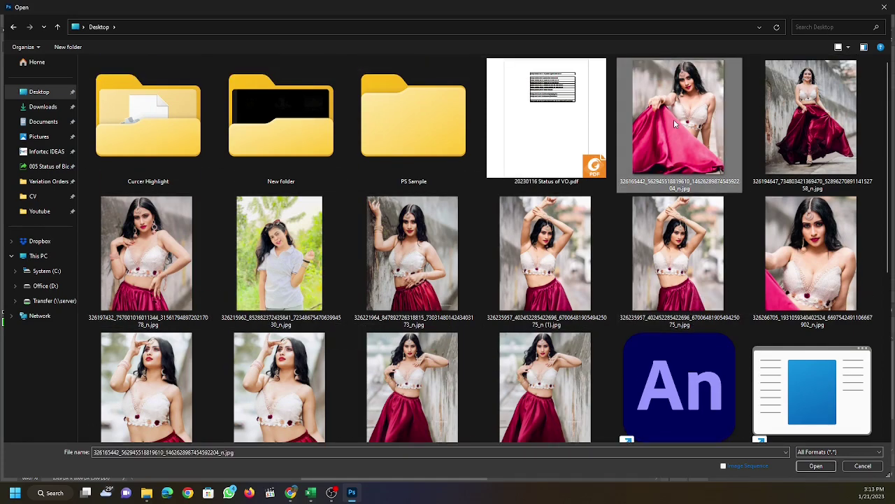
{"action": "left_click", "coordinate": [814, 465]}
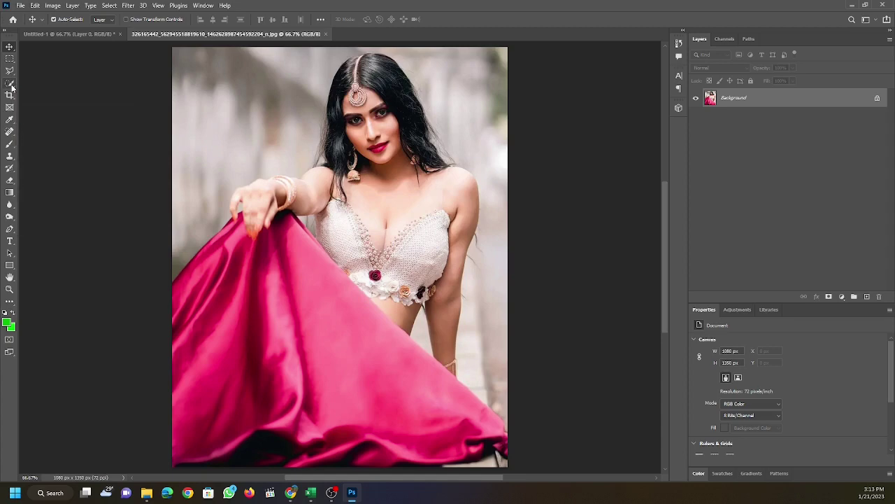
Select the woman with a single Object Selection Tool click
{"action": "left_click", "coordinate": [10, 85]}
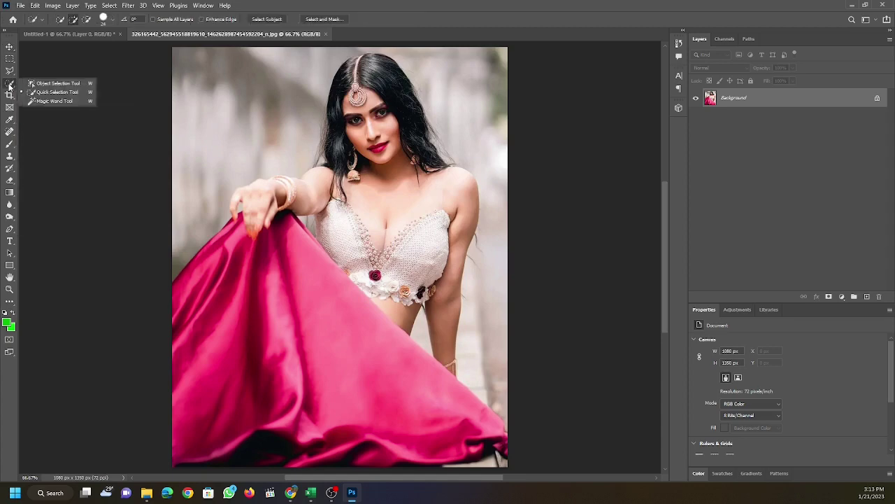
{"action": "left_click", "coordinate": [46, 84]}
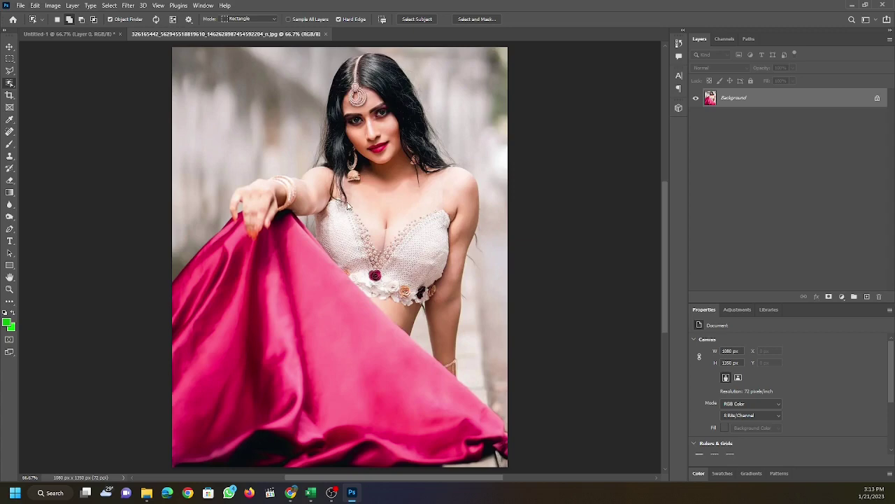
{"action": "left_click", "coordinate": [347, 205]}
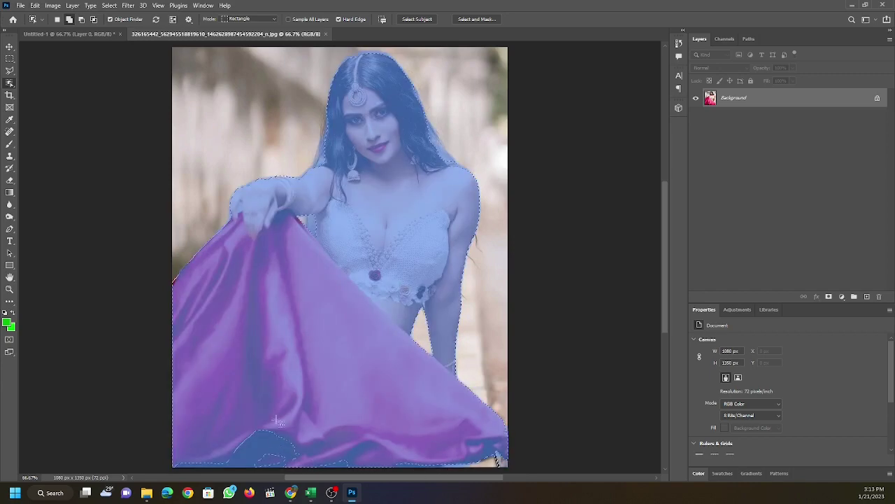
{"action": "right_click", "coordinate": [10, 83]}
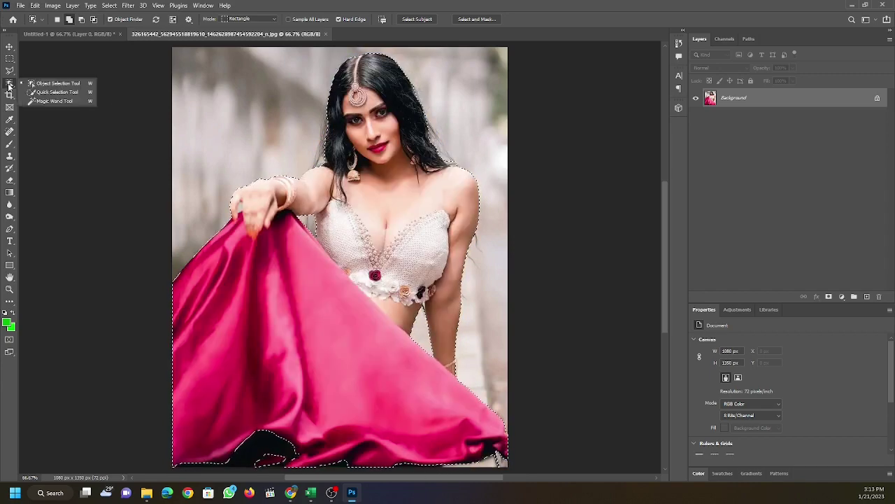
Zoom in on the head and add the stray hair strands with the Quick Selection Tool
{"action": "left_click", "coordinate": [52, 94]}
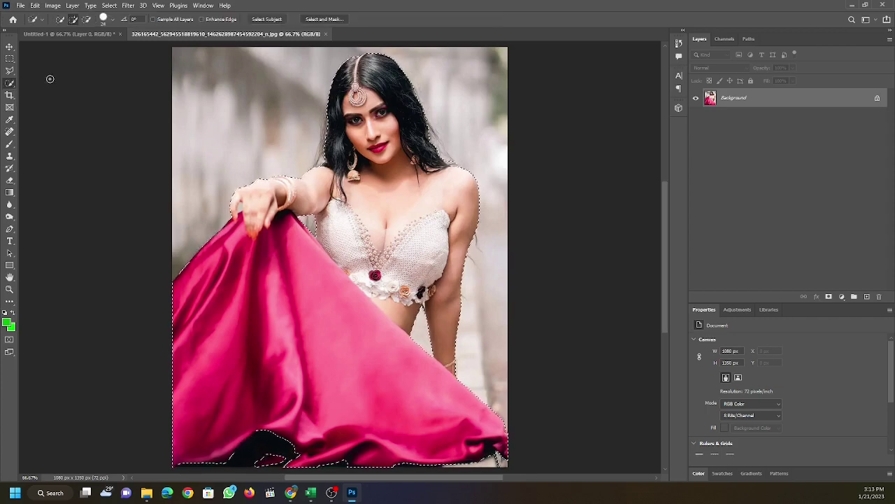
{"action": "scroll", "coordinate": [236, 457], "scroll_direction": "up", "scroll_amount": 2}
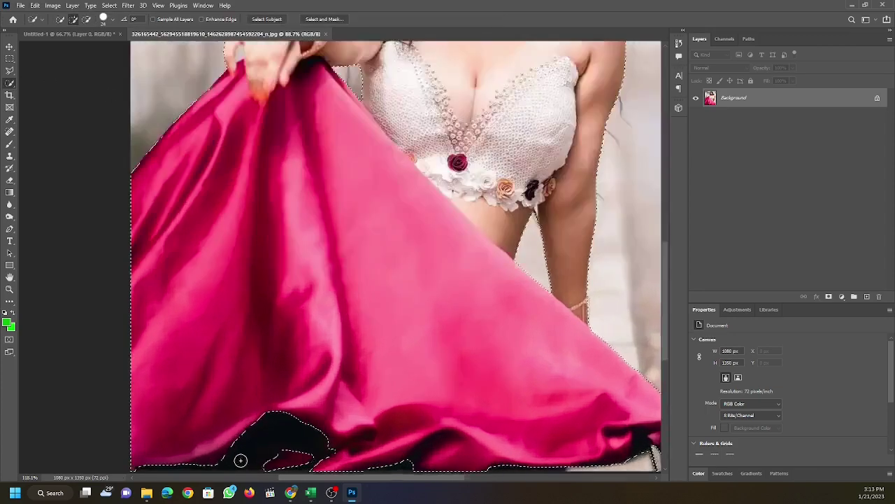
{"action": "scroll", "coordinate": [240, 457], "scroll_direction": "up", "scroll_amount": 2}
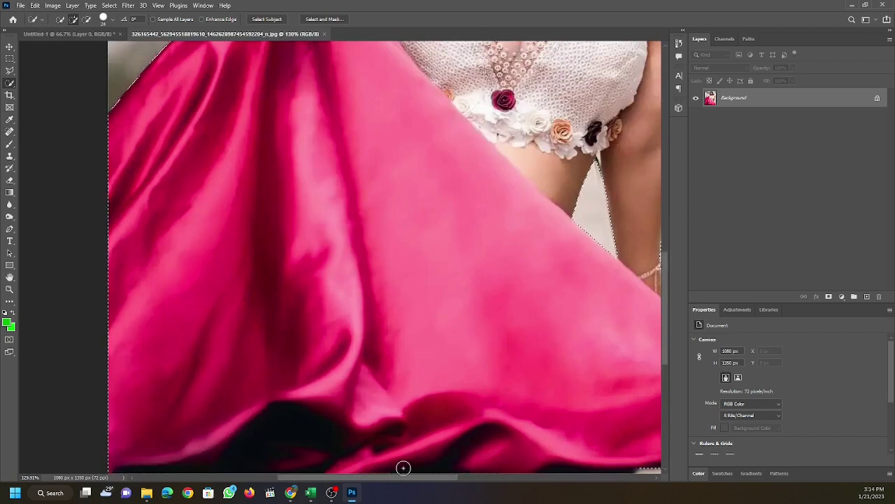
{"action": "scroll", "coordinate": [306, 416], "scroll_direction": "down", "scroll_amount": 1}
{"action": "scroll", "coordinate": [307, 413], "scroll_direction": "down", "scroll_amount": 1}
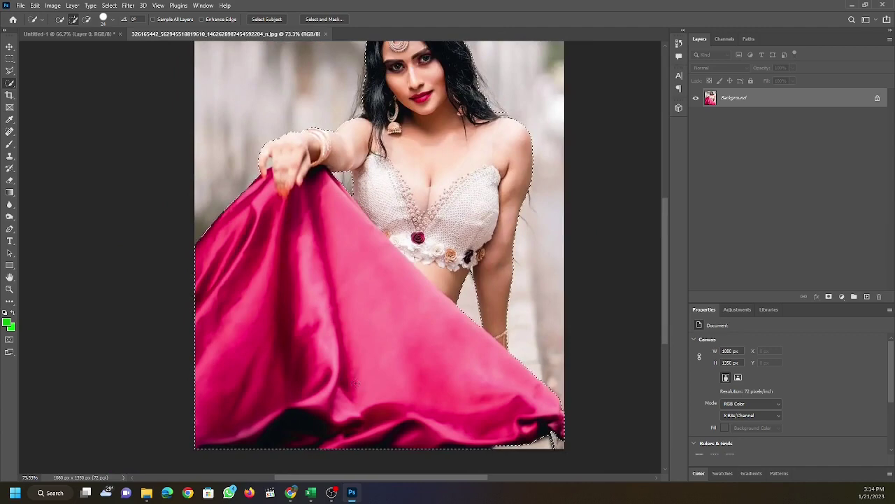
{"action": "scroll", "coordinate": [413, 349], "scroll_direction": "down", "scroll_amount": 1}
{"action": "scroll", "coordinate": [413, 348], "scroll_direction": "down", "scroll_amount": 1}
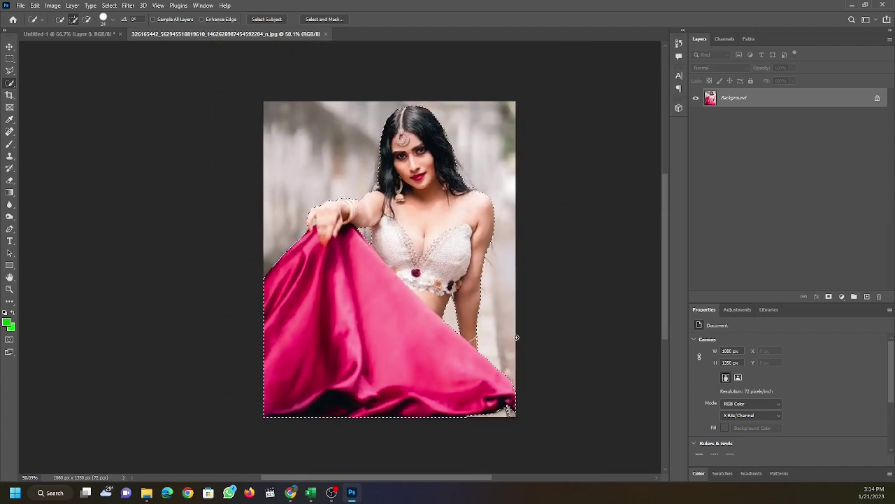
{"action": "scroll", "coordinate": [375, 171], "scroll_direction": "up", "scroll_amount": 2}
{"action": "scroll", "coordinate": [372, 173], "scroll_direction": "up", "scroll_amount": 2}
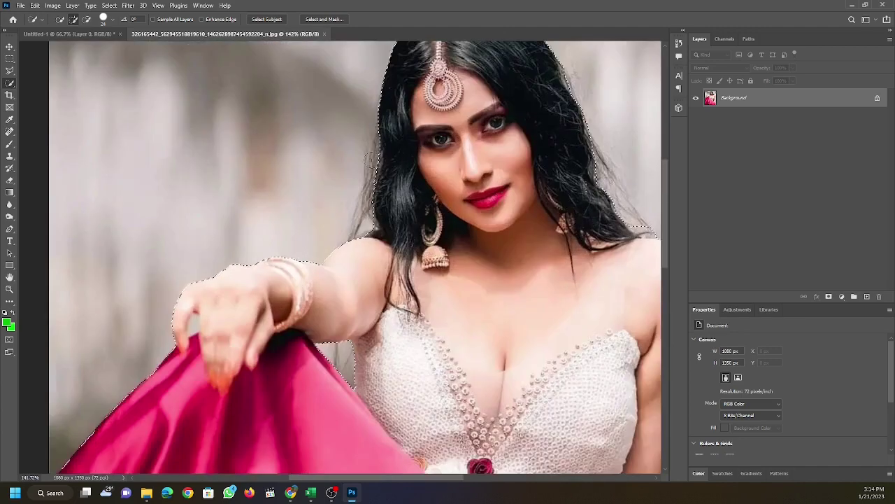
{"action": "scroll", "coordinate": [371, 175], "scroll_direction": "up", "scroll_amount": 1}
{"action": "left_click_drag", "start_coordinate": [370, 175], "coordinate": [385, 182]}
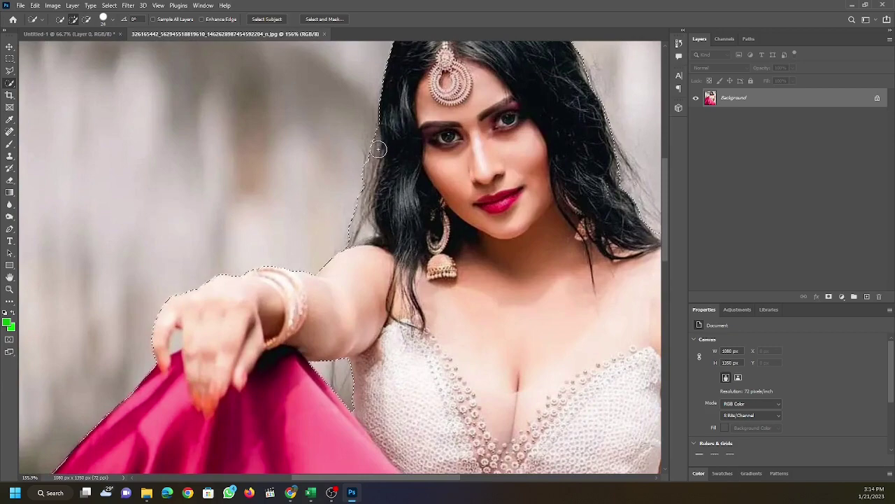
{"action": "scroll", "coordinate": [385, 179], "scroll_direction": "down", "scroll_amount": 2}
{"action": "scroll", "coordinate": [536, 184], "scroll_direction": "up", "scroll_amount": 2}
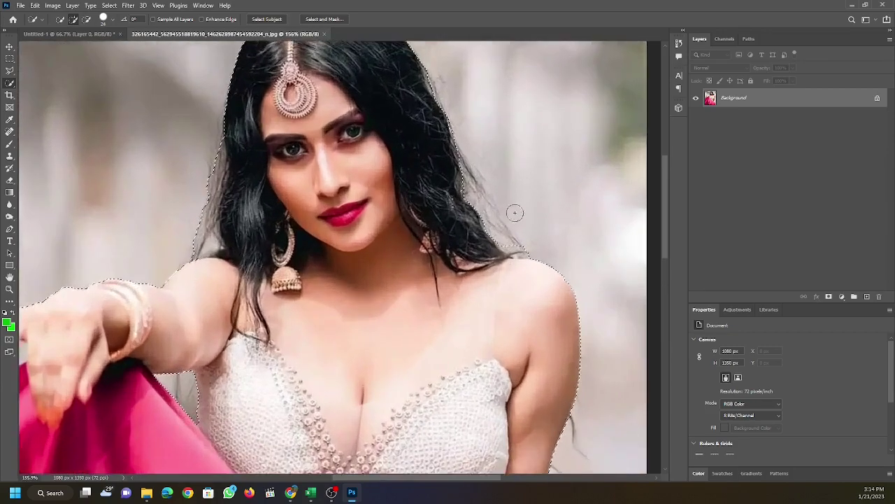
{"action": "scroll", "coordinate": [516, 210], "scroll_direction": "up", "scroll_amount": 1}
{"action": "scroll", "coordinate": [405, 234], "scroll_direction": "down", "scroll_amount": 2}
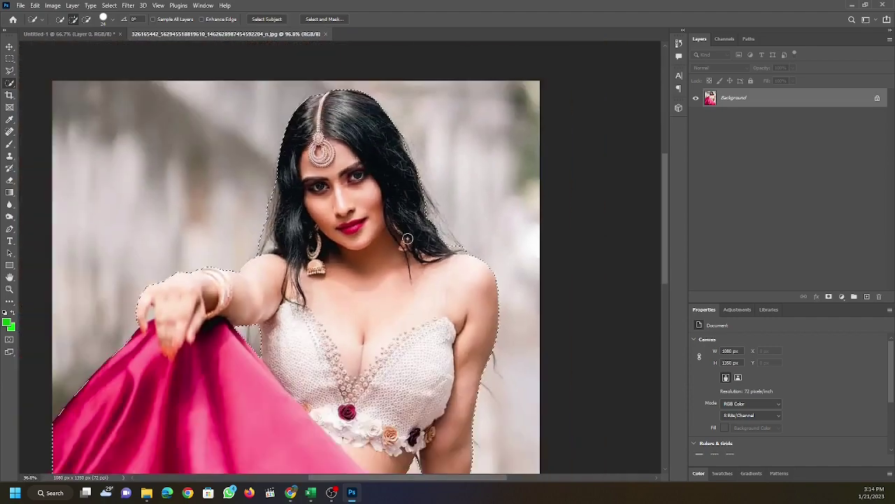
{"action": "scroll", "coordinate": [406, 234], "scroll_direction": "down", "scroll_amount": 1}
{"action": "scroll", "coordinate": [378, 215], "scroll_direction": "down", "scroll_amount": 1}
{"action": "scroll", "coordinate": [377, 213], "scroll_direction": "down", "scroll_amount": 1}
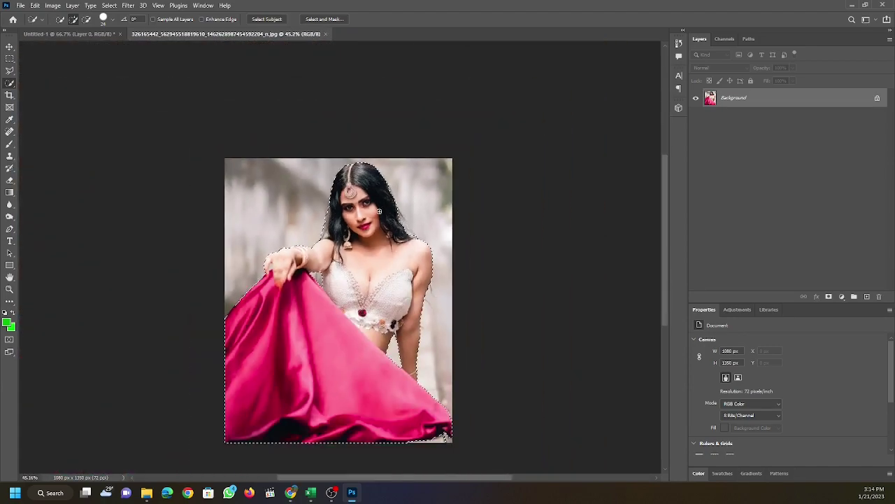
{"action": "scroll", "coordinate": [378, 209], "scroll_direction": "down", "scroll_amount": 1}
{"action": "scroll", "coordinate": [441, 422], "scroll_direction": "up", "scroll_amount": 2}
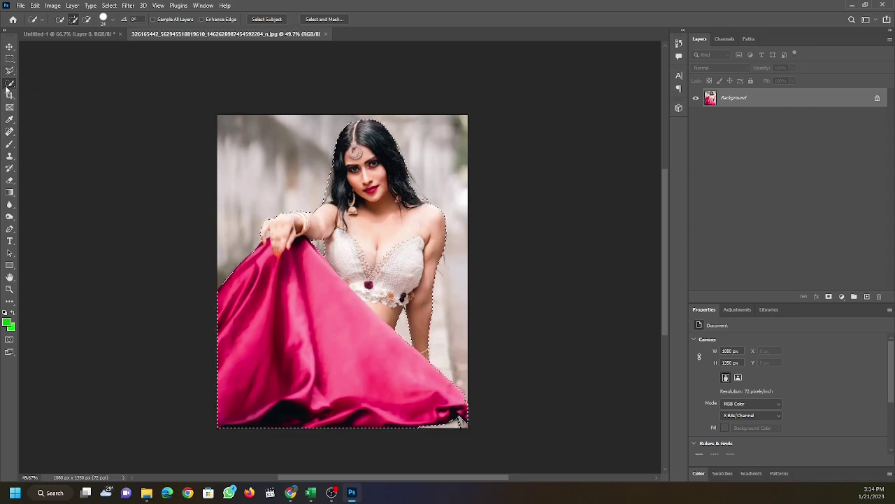
Open Select and Mask and fit the whole photo on screen
{"action": "left_click", "coordinate": [334, 23]}
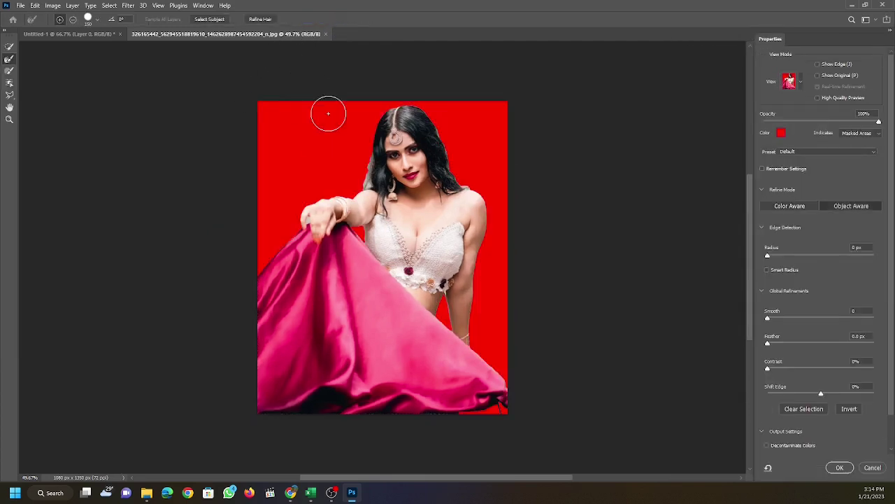
{"action": "left_click", "coordinate": [256, 19]}
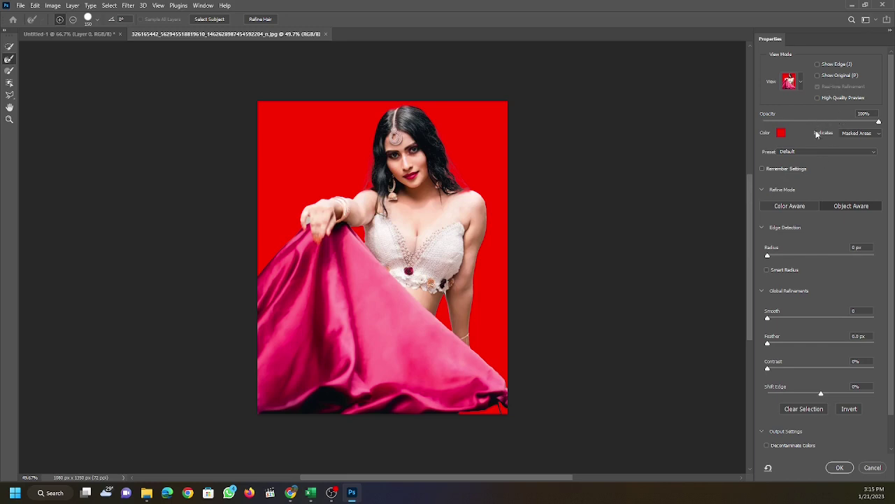
{"action": "scroll", "coordinate": [830, 186], "scroll_direction": "down", "scroll_amount": 1}
{"action": "scroll", "coordinate": [825, 200], "scroll_direction": "down", "scroll_amount": 1}
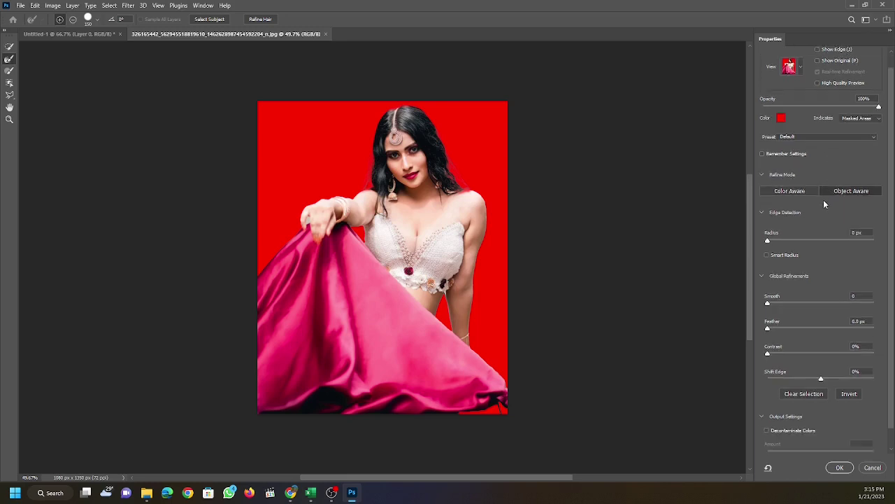
{"action": "scroll", "coordinate": [812, 210], "scroll_direction": "down", "scroll_amount": 1}
{"action": "scroll", "coordinate": [801, 228], "scroll_direction": "down", "scroll_amount": 1}
{"action": "scroll", "coordinate": [790, 252], "scroll_direction": "down", "scroll_amount": 1}
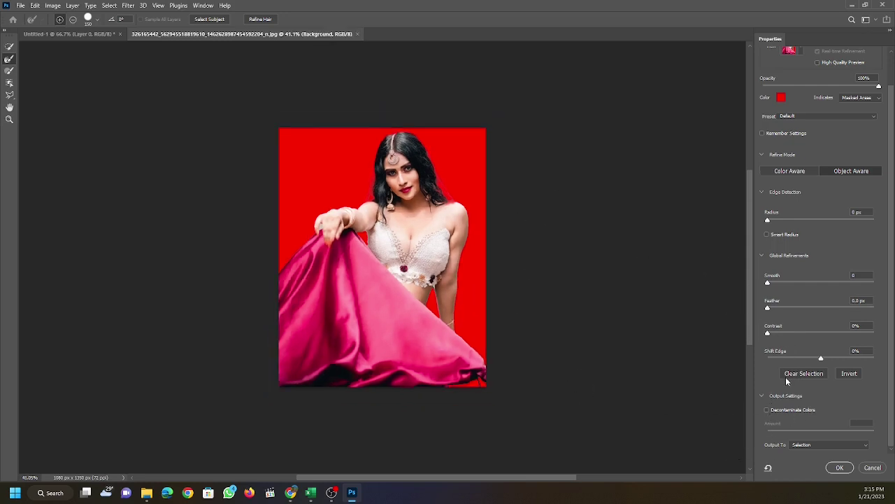
{"action": "key", "text": "ctrl+minus"}
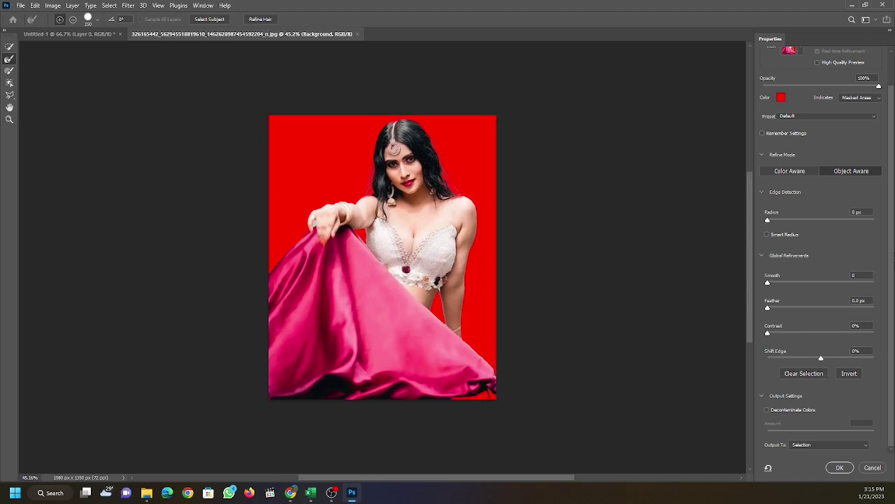
{"action": "mouse_move", "coordinate": [891, 236]}
{"action": "left_mouse_down"}
{"action": "mouse_move", "coordinate": [890, 199]}
{"action": "mouse_move", "coordinate": [892, 228]}
{"action": "left_mouse_up"}
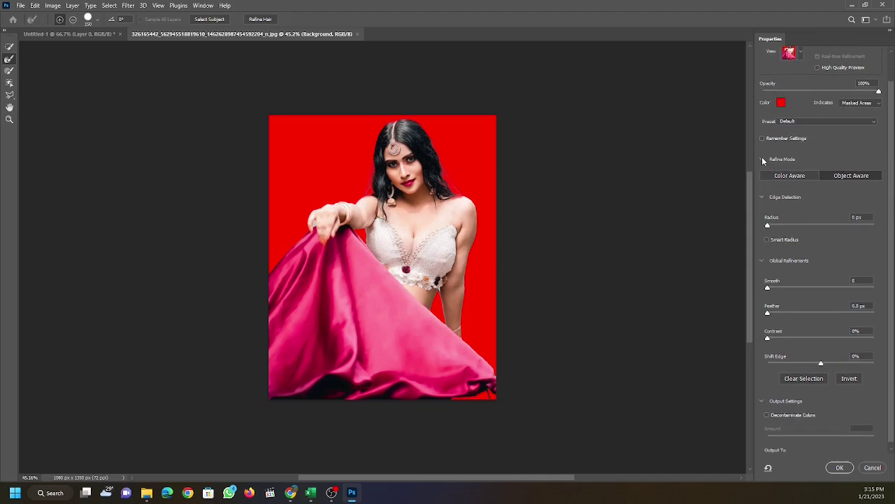
Try several Edge Detection Radius values, settle on 14 px, and enable Smart Radius
{"action": "left_click", "coordinate": [762, 159]}
{"action": "left_click", "coordinate": [762, 159]}
{"action": "left_click_drag", "start_coordinate": [769, 225], "coordinate": [889, 236]}
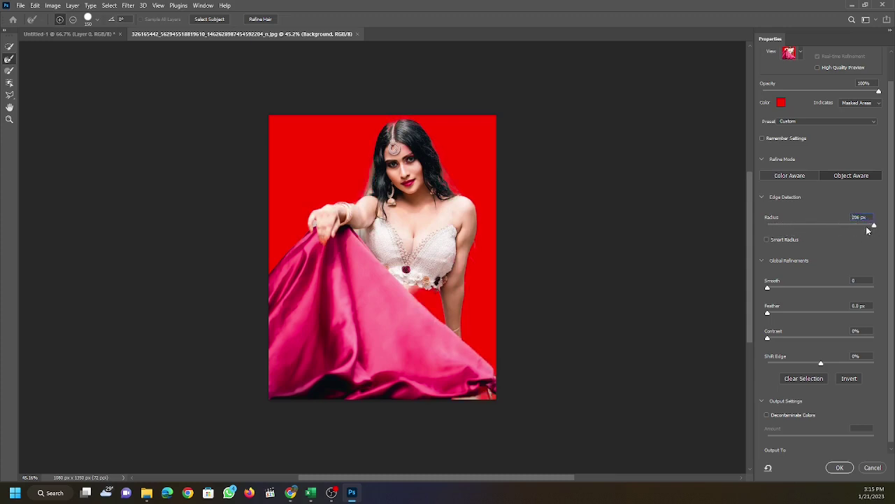
{"action": "left_click_drag", "start_coordinate": [874, 228], "coordinate": [782, 239]}
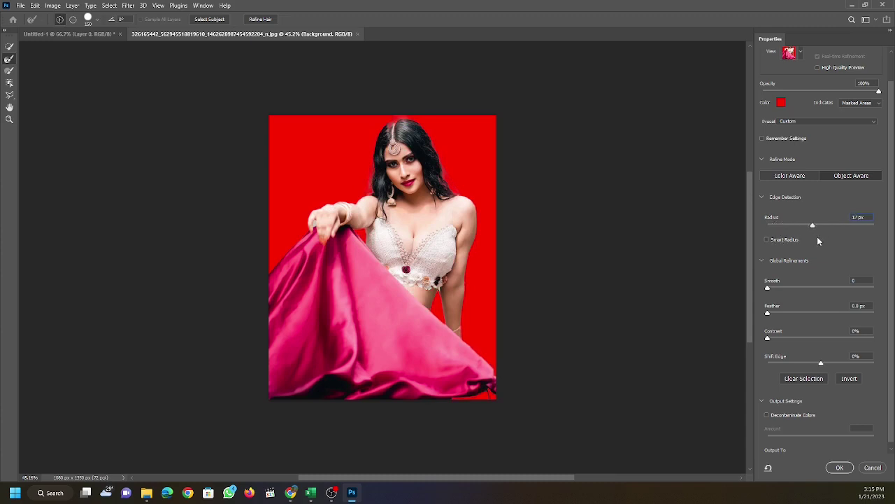
{"action": "left_click_drag", "start_coordinate": [813, 225], "coordinate": [878, 225]}
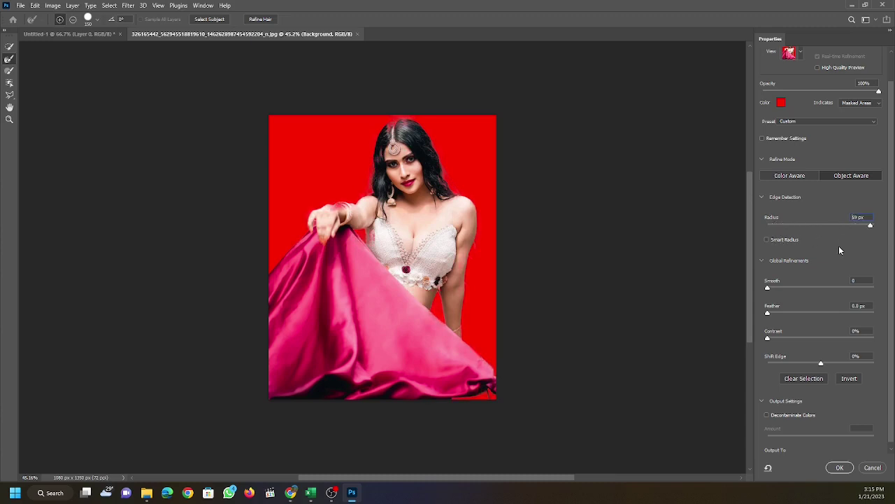
{"action": "left_click_drag", "start_coordinate": [810, 225], "coordinate": [775, 239]}
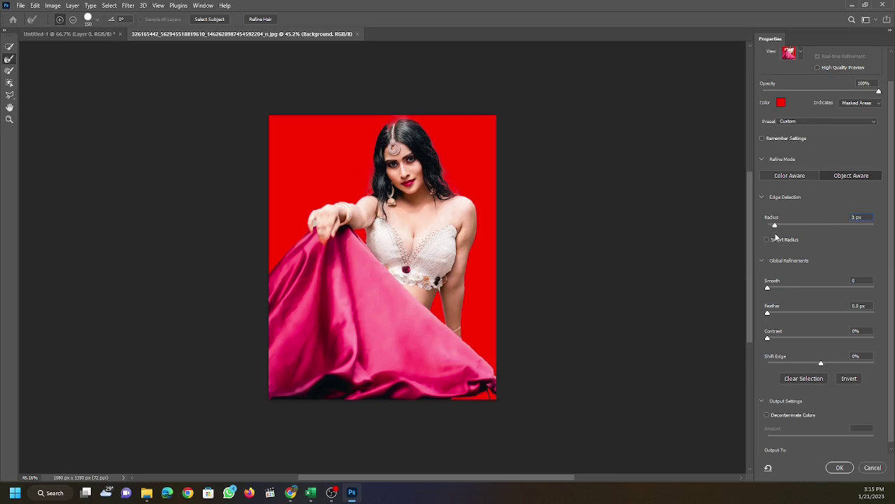
{"action": "left_click", "coordinate": [857, 217]}
{"action": "type", "text": "14"}
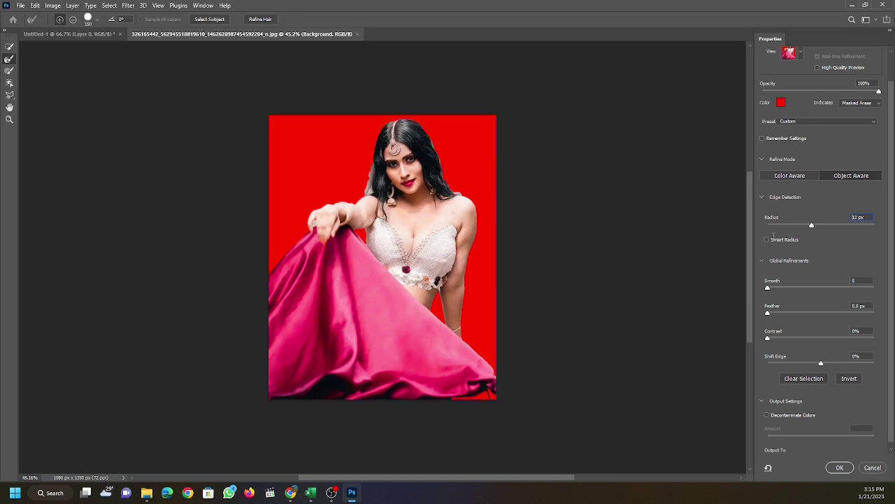
{"action": "left_click", "coordinate": [812, 225]}
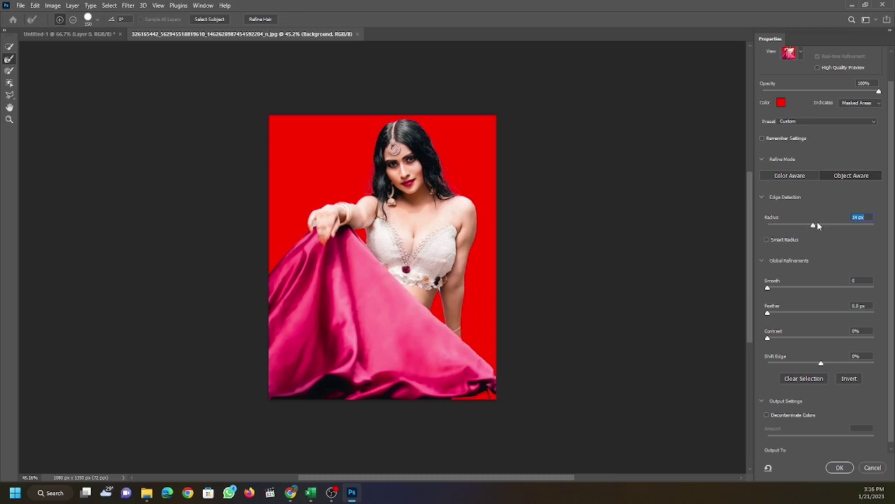
{"action": "left_click", "coordinate": [767, 240]}
Lower the edge Radius to 4 px and raise Smooth to 21
{"action": "left_click_drag", "start_coordinate": [813, 225], "coordinate": [787, 225]}
{"action": "scroll", "coordinate": [804, 325], "scroll_direction": "down", "scroll_amount": 1}
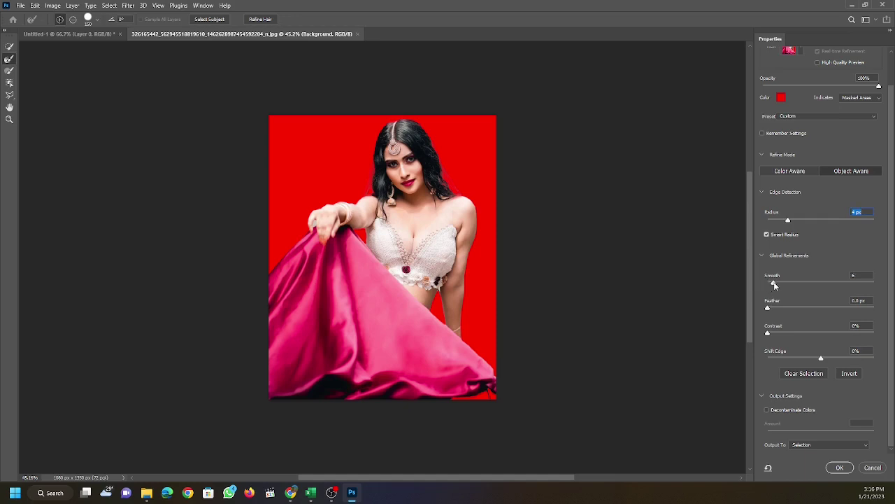
{"action": "left_click_drag", "start_coordinate": [776, 285], "coordinate": [785, 287]}
Shrink the Refine Edge Brush and paint along the hair and left shoulder edges
{"action": "key", "text": "bracketleft"}
{"action": "key", "text": "bracketleft"}
{"action": "key", "text": "bracketleft"}
{"action": "left_click_drag", "start_coordinate": [382, 129], "coordinate": [369, 195]}
{"action": "left_click_drag", "start_coordinate": [372, 250], "coordinate": [386, 247]}
{"action": "mouse_move", "coordinate": [362, 236]}
{"action": "left_mouse_down"}
{"action": "mouse_move", "coordinate": [387, 125]}
{"action": "mouse_move", "coordinate": [445, 190]}
{"action": "mouse_move", "coordinate": [429, 187]}
{"action": "left_mouse_up"}
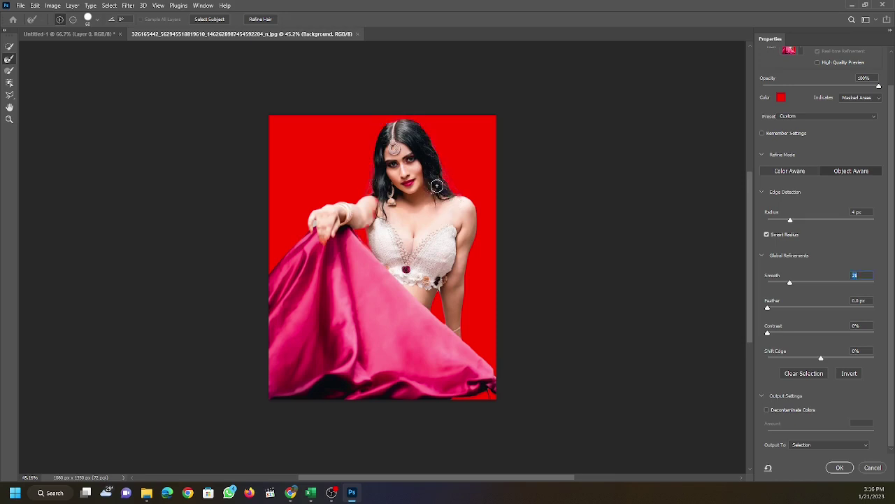
{"action": "mouse_move", "coordinate": [463, 194]}
{"action": "left_mouse_down"}
{"action": "mouse_move", "coordinate": [428, 149]}
{"action": "mouse_move", "coordinate": [391, 125]}
{"action": "mouse_move", "coordinate": [377, 198]}
{"action": "left_mouse_up"}
Refine the hair at the top of the head, then zoom the head to 200% and pan right
{"action": "left_click_drag", "start_coordinate": [397, 117], "coordinate": [389, 123]}
{"action": "left_click", "coordinate": [10, 119]}
{"action": "left_click_drag", "start_coordinate": [438, 144], "coordinate": [395, 128]}
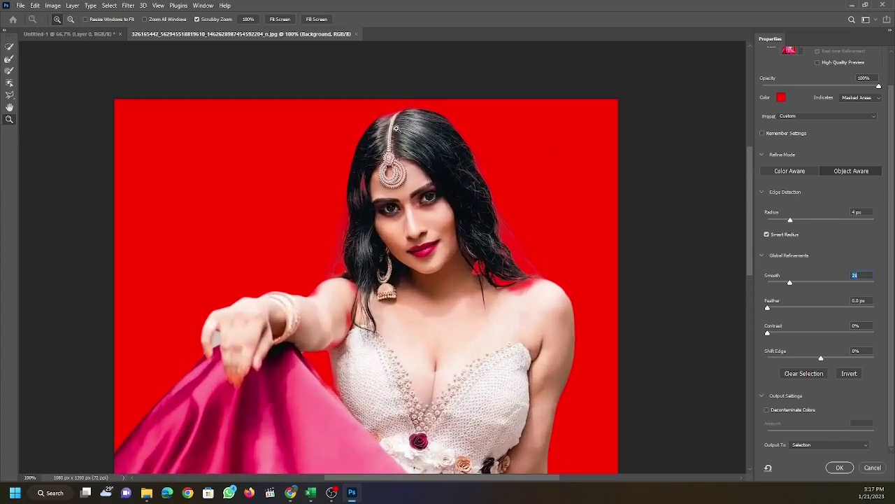
{"action": "left_click", "coordinate": [396, 128]}
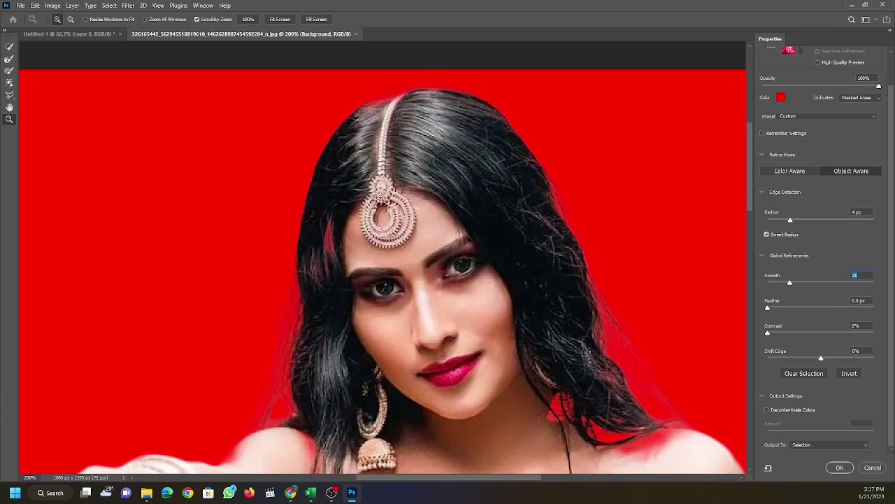
{"action": "mouse_move", "coordinate": [604, 290]}
{"action": "left_mouse_down"}
{"action": "mouse_move", "coordinate": [526, 297]}
{"action": "mouse_move", "coordinate": [538, 290]}
{"action": "left_mouse_up"}
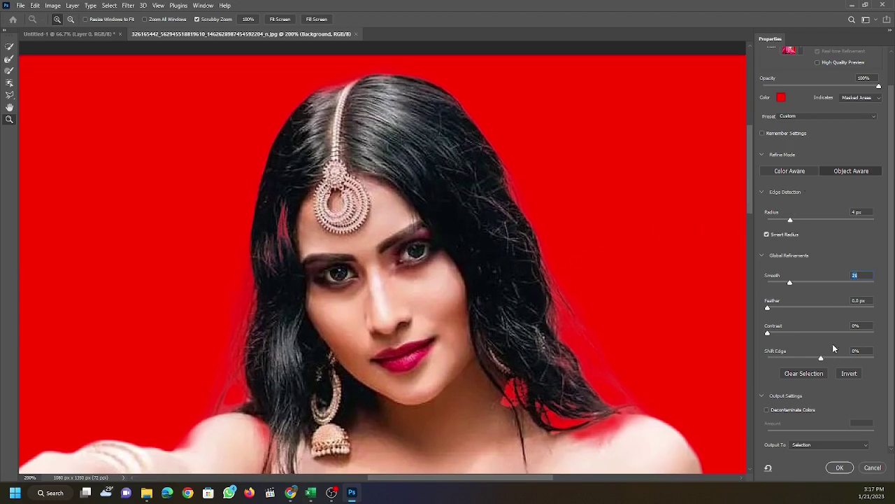
Lower Smooth and brush the top and right hair edges with the Refine Edge Brush
{"action": "left_click", "coordinate": [9, 61]}
{"action": "mouse_move", "coordinate": [305, 88]}
{"action": "left_mouse_down"}
{"action": "mouse_move", "coordinate": [364, 77]}
{"action": "mouse_move", "coordinate": [431, 112]}
{"action": "mouse_move", "coordinate": [524, 190]}
{"action": "mouse_move", "coordinate": [539, 252]}
{"action": "mouse_move", "coordinate": [584, 321]}
{"action": "mouse_move", "coordinate": [593, 355]}
{"action": "mouse_move", "coordinate": [626, 392]}
{"action": "left_mouse_up"}
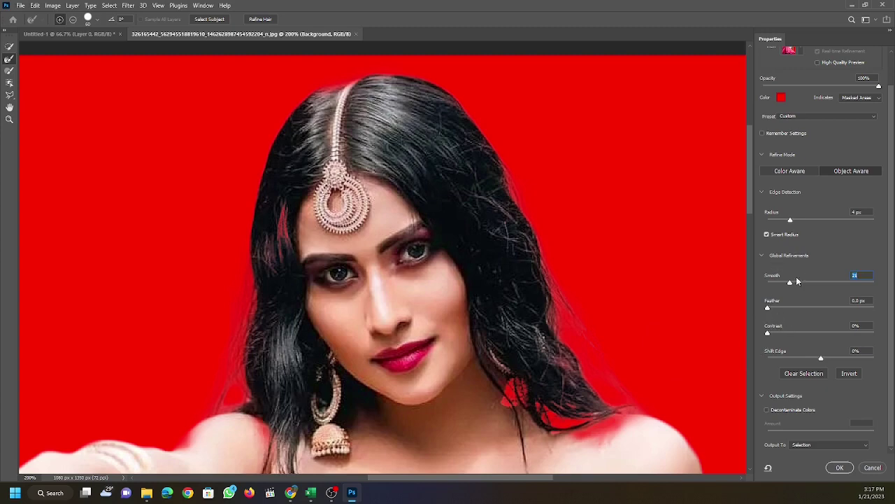
{"action": "left_click_drag", "start_coordinate": [786, 282], "coordinate": [777, 285]}
{"action": "left_click_drag", "start_coordinate": [502, 210], "coordinate": [536, 271]}
{"action": "left_click_drag", "start_coordinate": [498, 166], "coordinate": [622, 404]}
Set Radius to 0 px and refine the right hair edge and hair tips over the shoulder
{"action": "left_click_drag", "start_coordinate": [790, 223], "coordinate": [765, 224]}
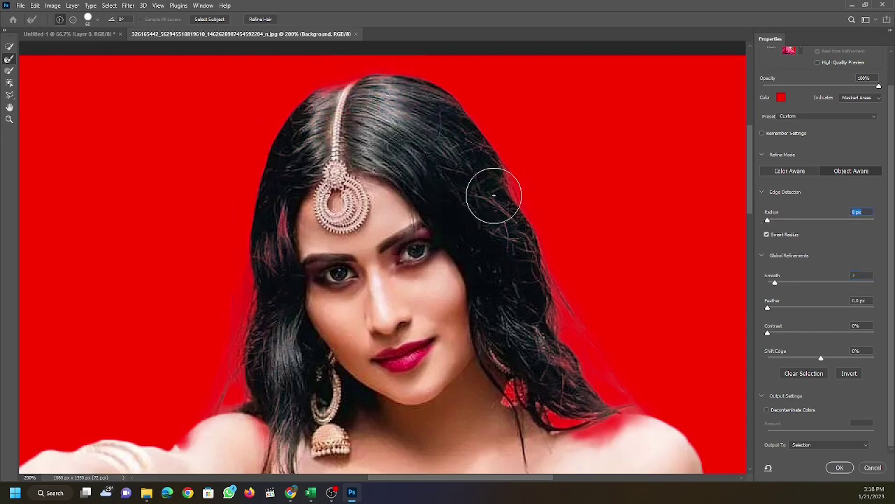
{"action": "left_click_drag", "start_coordinate": [519, 190], "coordinate": [558, 318]}
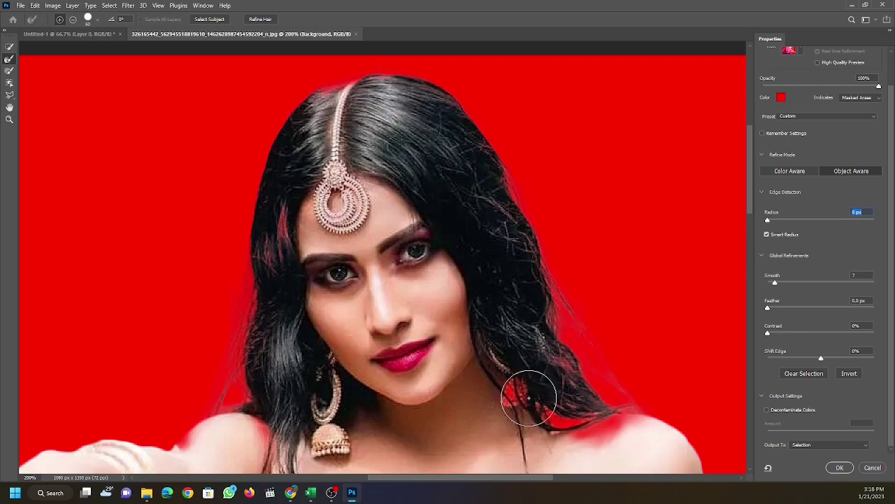
{"action": "left_click_drag", "start_coordinate": [529, 398], "coordinate": [614, 416]}
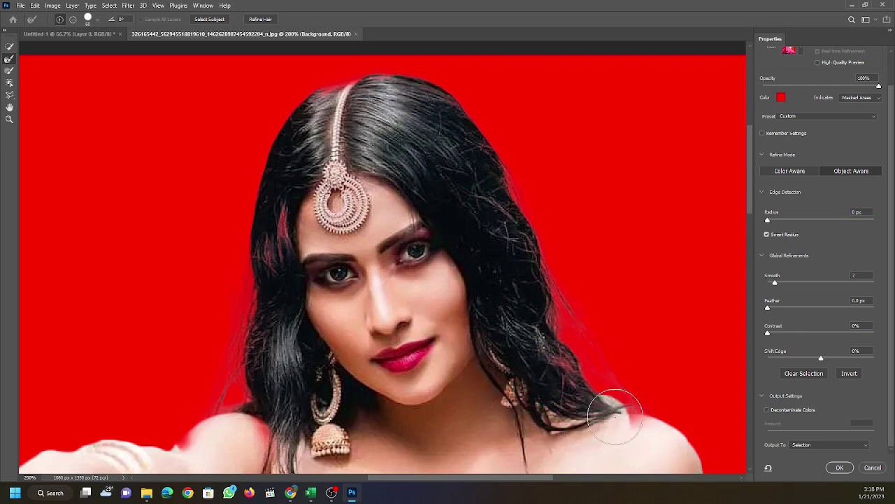
{"action": "left_click_drag", "start_coordinate": [615, 417], "coordinate": [531, 276]}
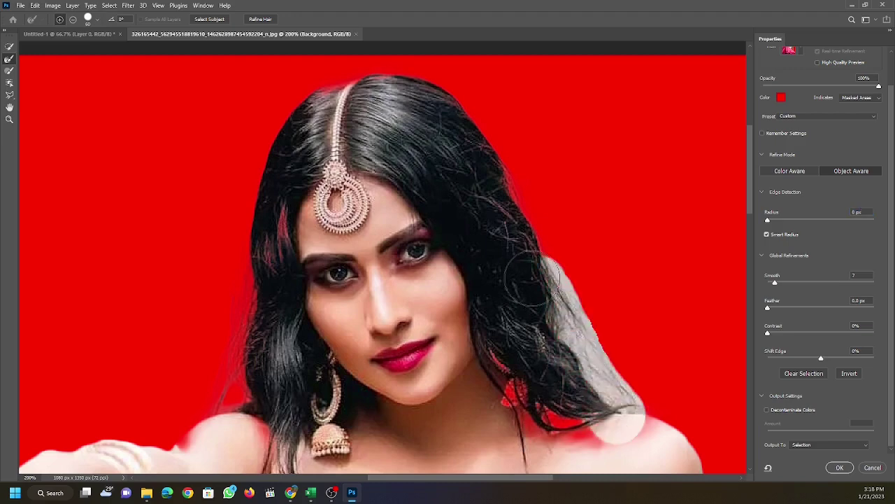
{"action": "left_click_drag", "start_coordinate": [531, 276], "coordinate": [505, 240]}
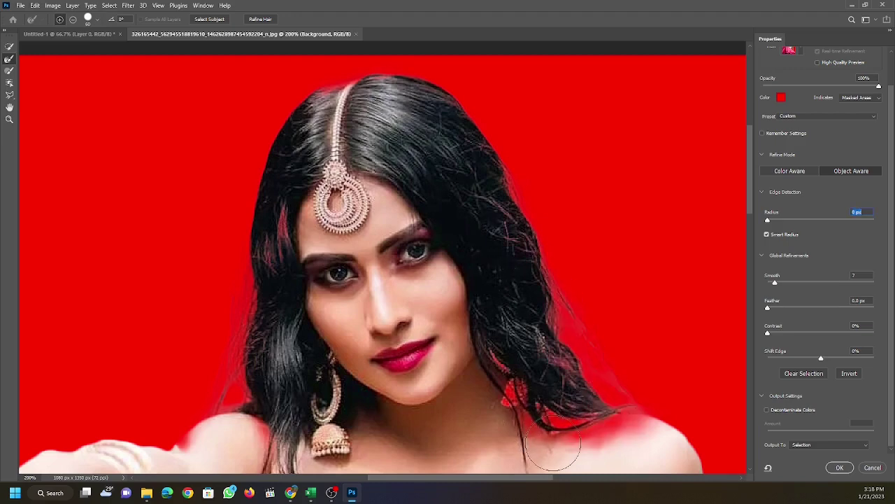
{"action": "left_click_drag", "start_coordinate": [552, 442], "coordinate": [523, 396]}
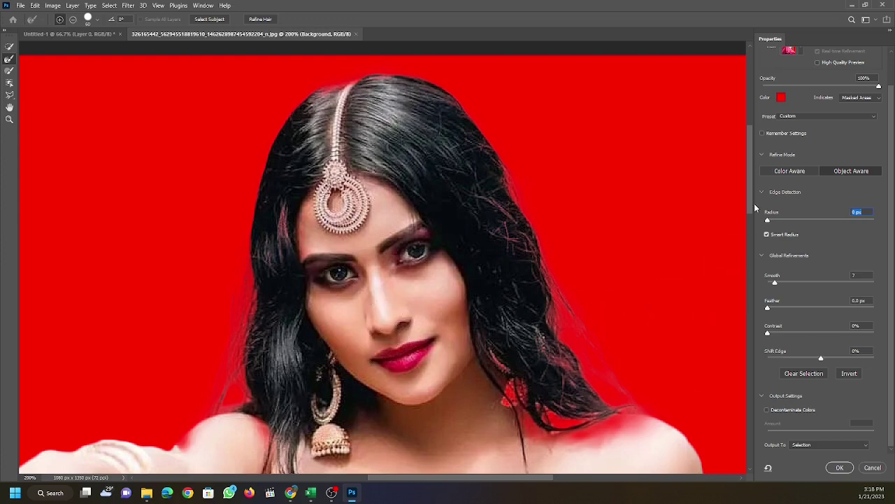
Pan down to the shoulders and refine the lower and side hair edges
{"action": "left_click_drag", "start_coordinate": [511, 294], "coordinate": [516, 210]}
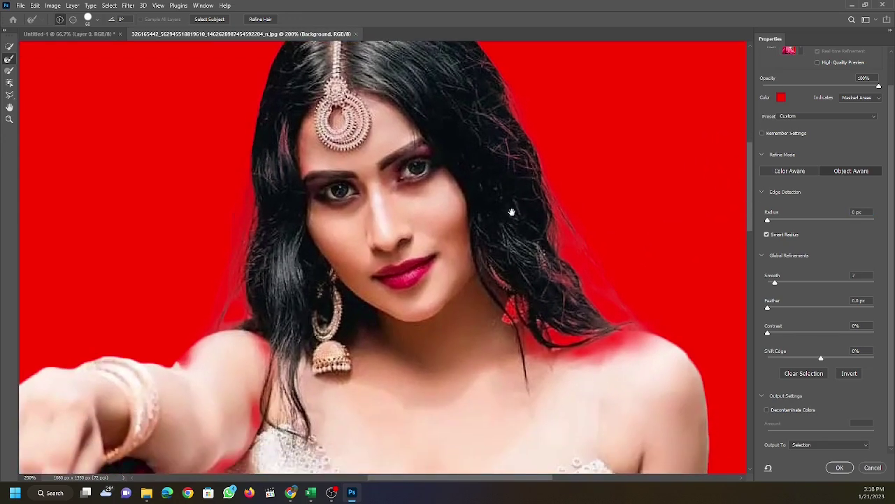
{"action": "mouse_move", "coordinate": [444, 296]}
{"action": "left_mouse_down"}
{"action": "mouse_move", "coordinate": [469, 264]}
{"action": "mouse_move", "coordinate": [467, 296]}
{"action": "left_mouse_up"}
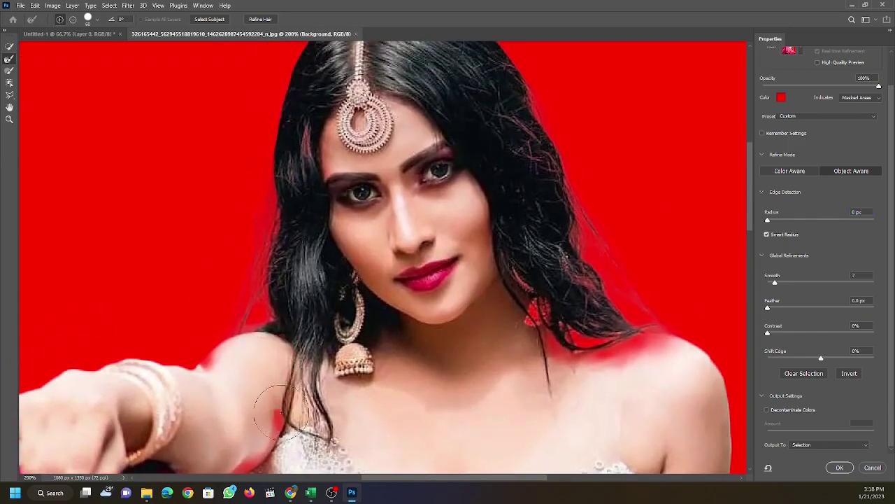
{"action": "left_click_drag", "start_coordinate": [338, 443], "coordinate": [360, 411]}
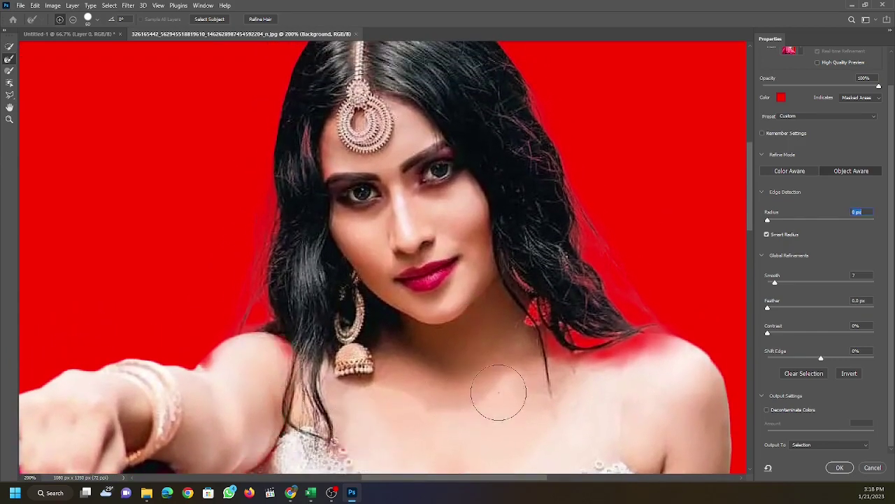
{"action": "left_click_drag", "start_coordinate": [261, 185], "coordinate": [244, 346]}
{"action": "type", "text": "0"}
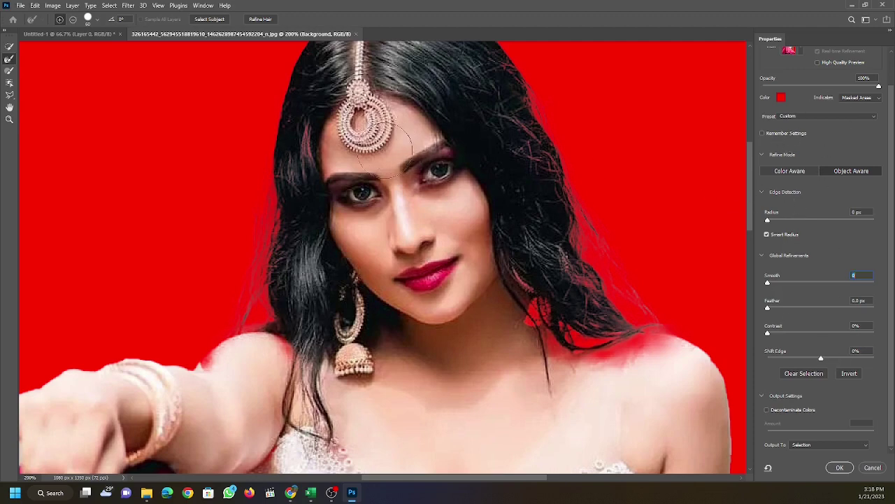
Brush the left hair edge, set Shift Edge to +80%, and refine the right hair and shoulder edge
{"action": "mouse_move", "coordinate": [276, 175]}
{"action": "left_mouse_down"}
{"action": "mouse_move", "coordinate": [224, 294]}
{"action": "mouse_move", "coordinate": [268, 231]}
{"action": "left_mouse_up"}
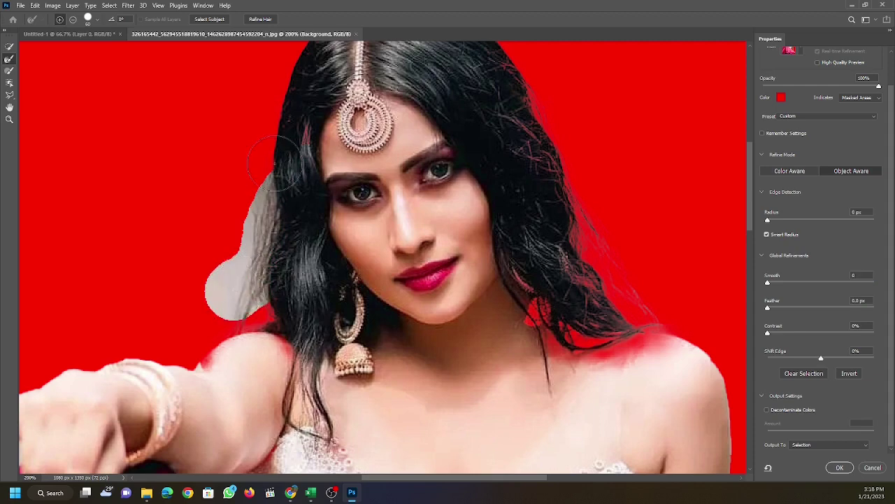
{"action": "mouse_move", "coordinate": [285, 158]}
{"action": "left_mouse_down"}
{"action": "mouse_move", "coordinate": [254, 310]}
{"action": "mouse_move", "coordinate": [230, 359]}
{"action": "mouse_move", "coordinate": [200, 370]}
{"action": "mouse_move", "coordinate": [279, 343]}
{"action": "mouse_move", "coordinate": [293, 302]}
{"action": "left_mouse_up"}
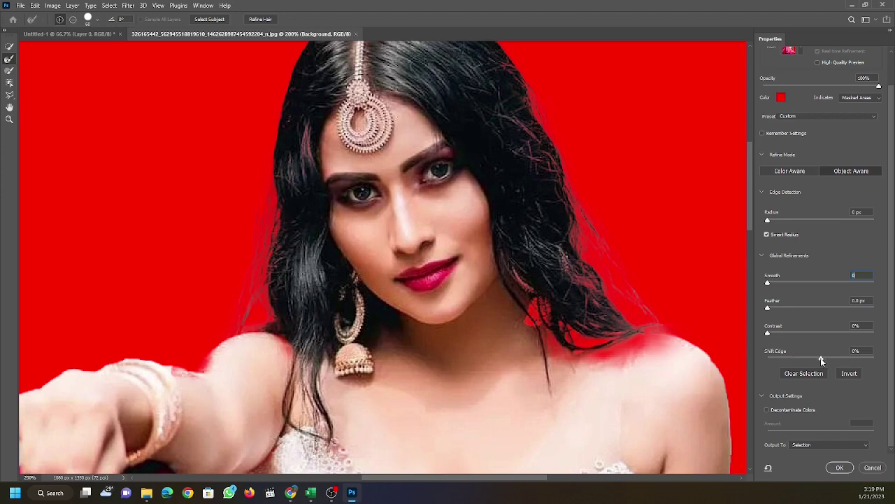
{"action": "mouse_move", "coordinate": [833, 359]}
{"action": "left_mouse_down"}
{"action": "mouse_move", "coordinate": [824, 359]}
{"action": "mouse_move", "coordinate": [873, 369]}
{"action": "left_mouse_up"}
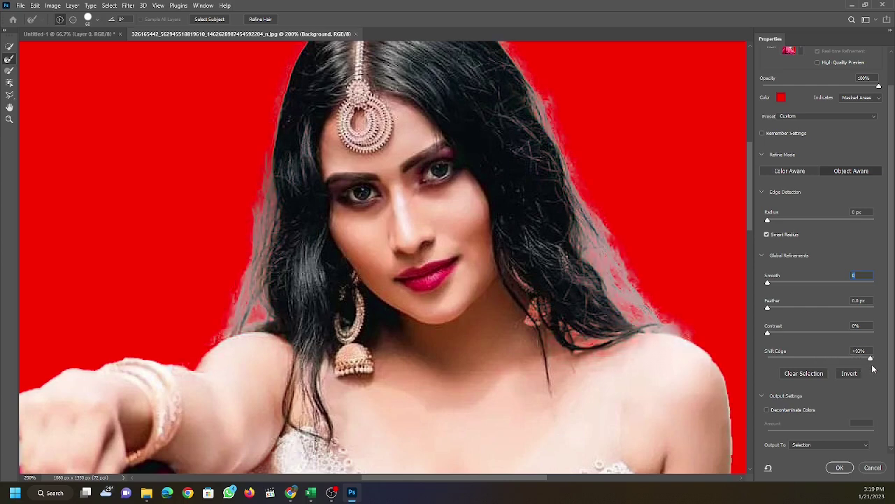
{"action": "mouse_move", "coordinate": [650, 292]}
{"action": "left_mouse_down"}
{"action": "mouse_move", "coordinate": [570, 234]}
{"action": "mouse_move", "coordinate": [630, 318]}
{"action": "mouse_move", "coordinate": [664, 343]}
{"action": "mouse_move", "coordinate": [661, 329]}
{"action": "left_mouse_up"}
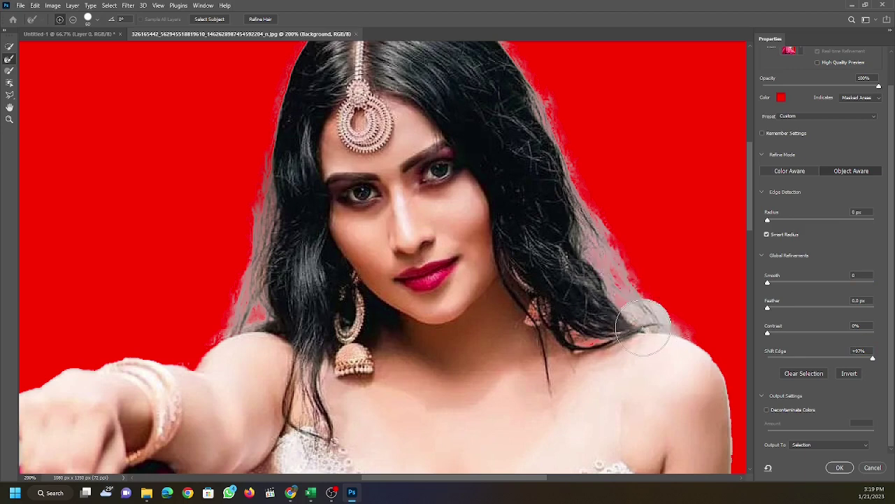
{"action": "left_click_drag", "start_coordinate": [576, 341], "coordinate": [679, 336]}
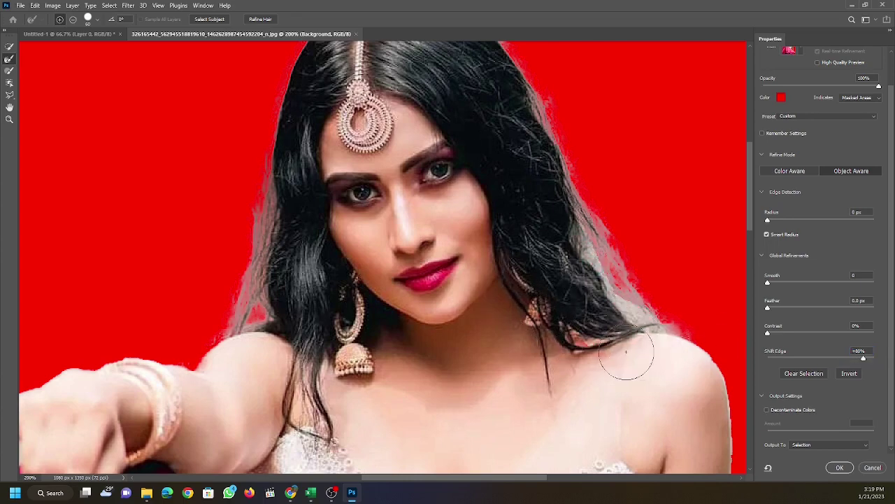
Brush the Refine Edge Brush over the hair edges along the sides and top of her head
{"action": "left_click_drag", "start_coordinate": [625, 356], "coordinate": [578, 313]}
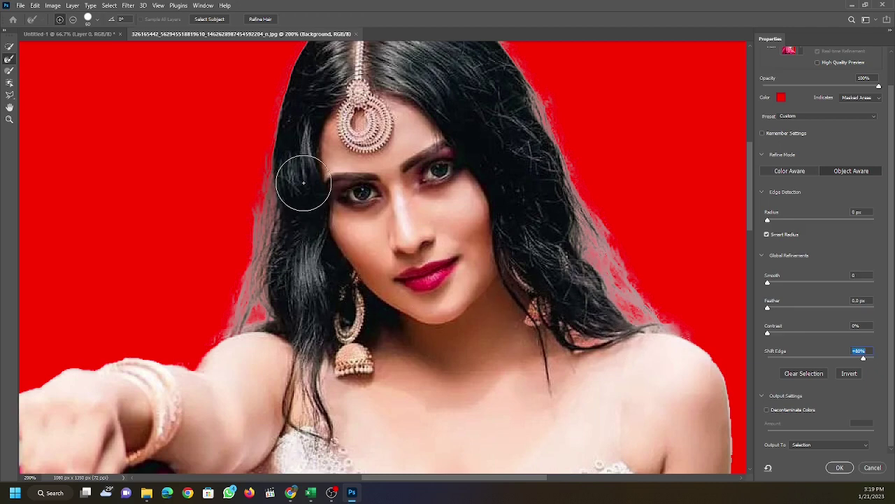
{"action": "mouse_move", "coordinate": [296, 175]}
{"action": "left_mouse_down"}
{"action": "mouse_move", "coordinate": [222, 340]}
{"action": "mouse_move", "coordinate": [280, 150]}
{"action": "left_mouse_up"}
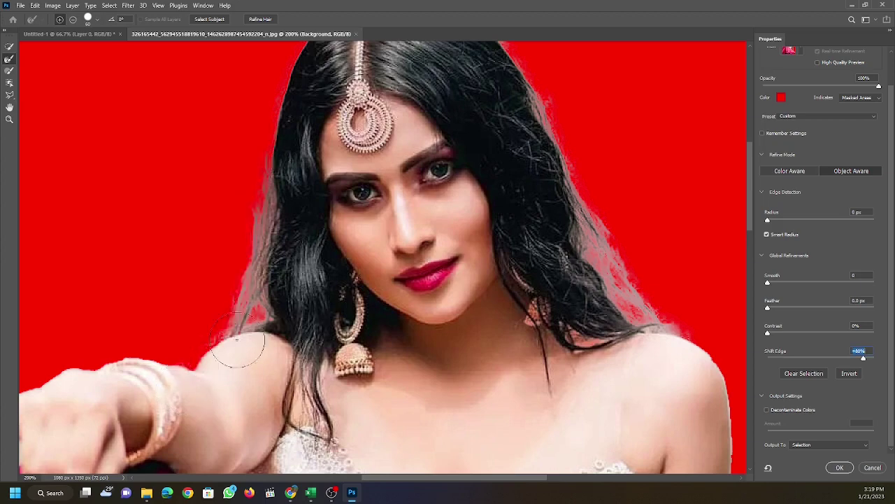
{"action": "mouse_move", "coordinate": [279, 266]}
{"action": "left_mouse_down"}
{"action": "mouse_move", "coordinate": [251, 307]}
{"action": "mouse_move", "coordinate": [273, 293]}
{"action": "mouse_move", "coordinate": [300, 122]}
{"action": "mouse_move", "coordinate": [258, 317]}
{"action": "left_mouse_up"}
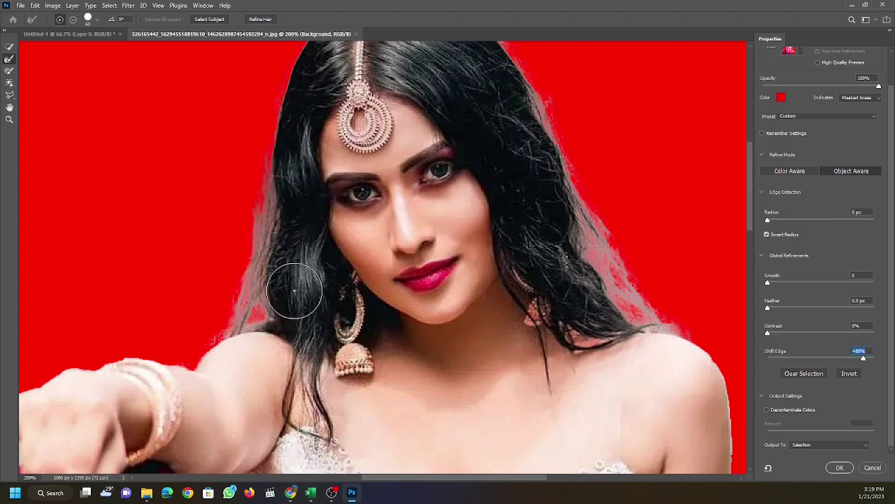
{"action": "scroll", "coordinate": [322, 182], "scroll_direction": "up", "scroll_amount": 3}
{"action": "scroll", "coordinate": [334, 138], "scroll_direction": "up", "scroll_amount": 1}
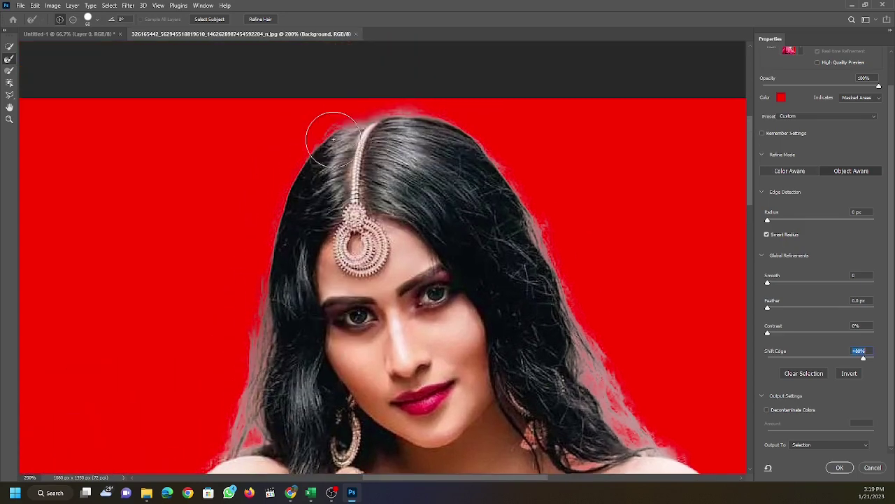
{"action": "left_click_drag", "start_coordinate": [334, 138], "coordinate": [268, 365]}
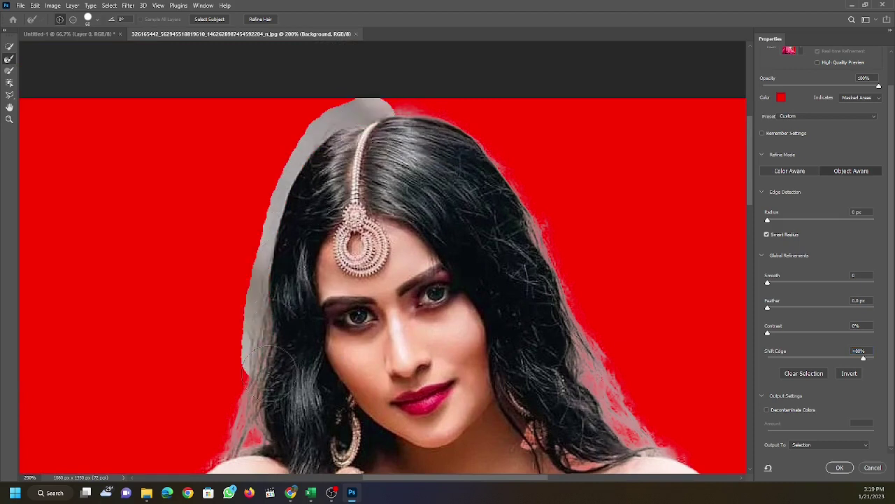
{"action": "mouse_move", "coordinate": [348, 130]}
{"action": "left_mouse_down"}
{"action": "mouse_move", "coordinate": [564, 310]}
{"action": "mouse_move", "coordinate": [678, 430]}
{"action": "left_mouse_up"}
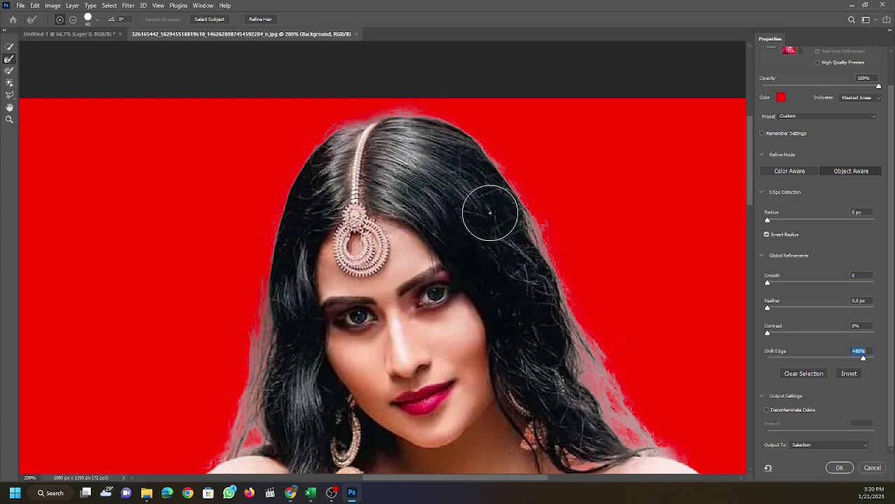
{"action": "left_click_drag", "start_coordinate": [332, 129], "coordinate": [448, 126]}
{"action": "left_click_drag", "start_coordinate": [469, 168], "coordinate": [552, 308]}
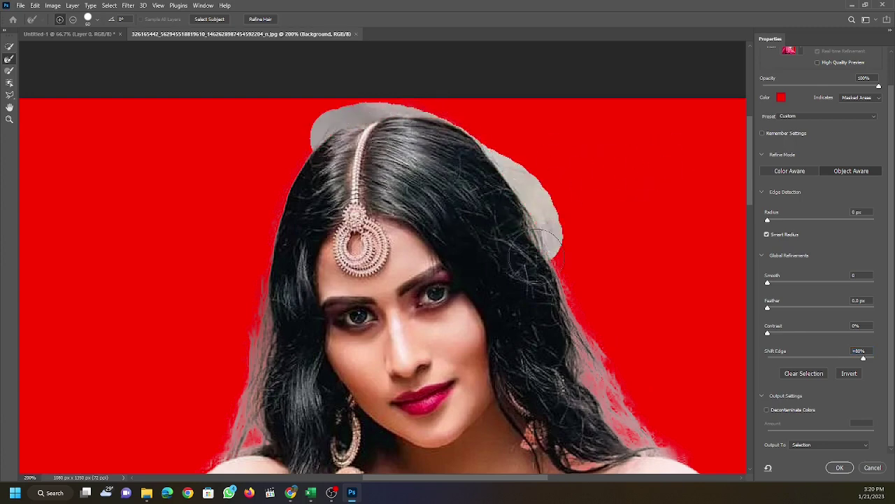
{"action": "mouse_move", "coordinate": [364, 98]}
{"action": "left_mouse_down"}
{"action": "mouse_move", "coordinate": [287, 224]}
{"action": "mouse_move", "coordinate": [290, 290]}
{"action": "left_mouse_up"}
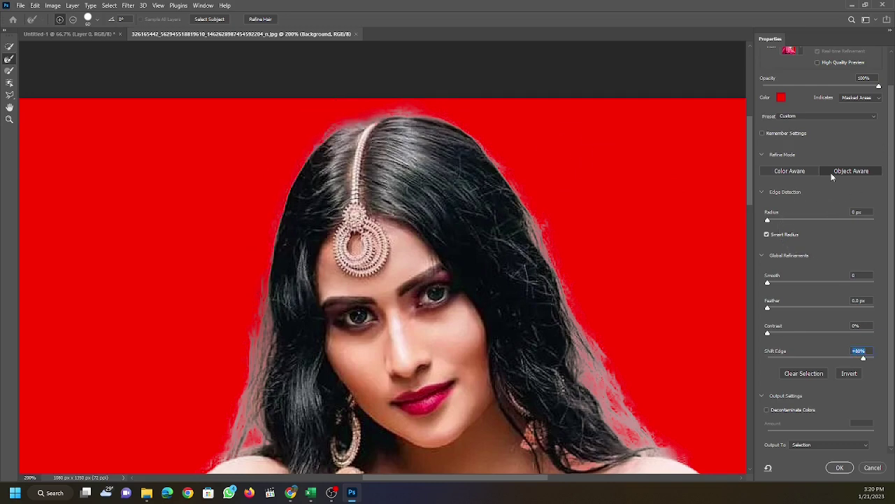
Pan to the shoulders and refine the edges beneath her raised arm and above her left shoulder
{"action": "left_click_drag", "start_coordinate": [585, 276], "coordinate": [596, 190]}
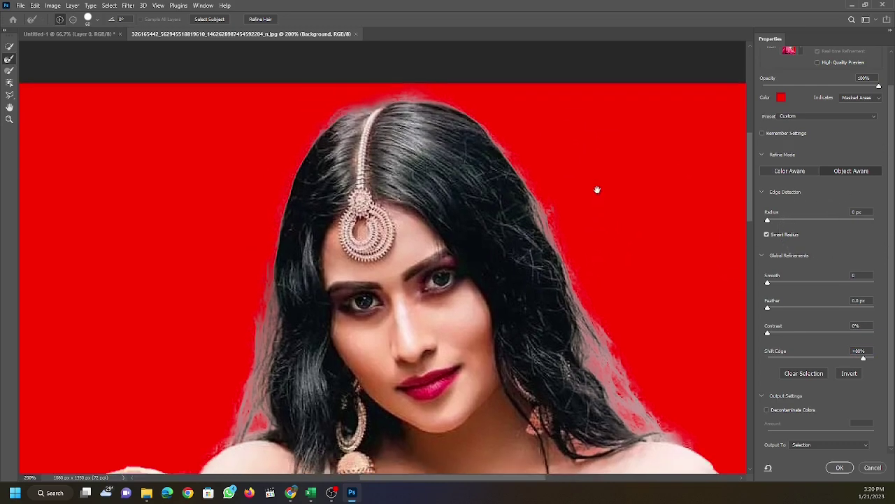
{"action": "left_click_drag", "start_coordinate": [511, 272], "coordinate": [522, 174]}
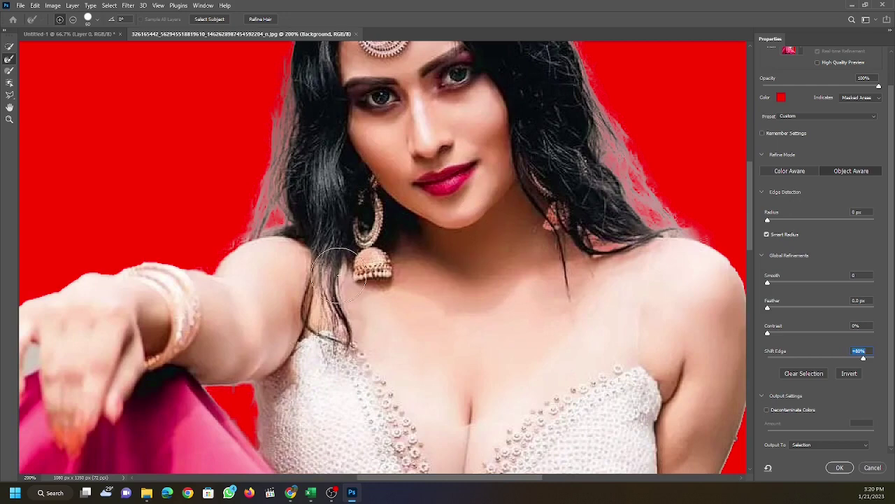
{"action": "mouse_move", "coordinate": [239, 378]}
{"action": "left_mouse_down"}
{"action": "mouse_move", "coordinate": [231, 411]}
{"action": "mouse_move", "coordinate": [251, 392]}
{"action": "left_mouse_up"}
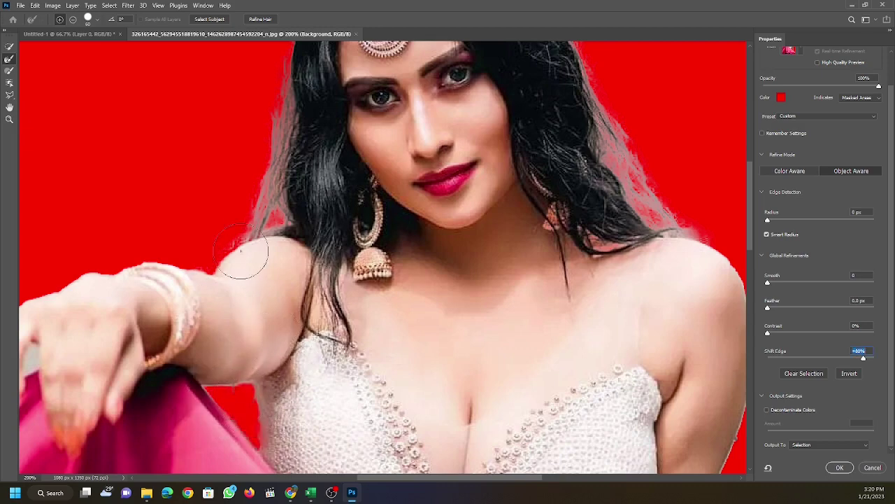
{"action": "mouse_move", "coordinate": [255, 227]}
{"action": "left_mouse_down"}
{"action": "mouse_move", "coordinate": [223, 274]}
{"action": "mouse_move", "coordinate": [284, 231]}
{"action": "left_mouse_up"}
{"action": "left_click_drag", "start_coordinate": [755, 238], "coordinate": [754, 251]}
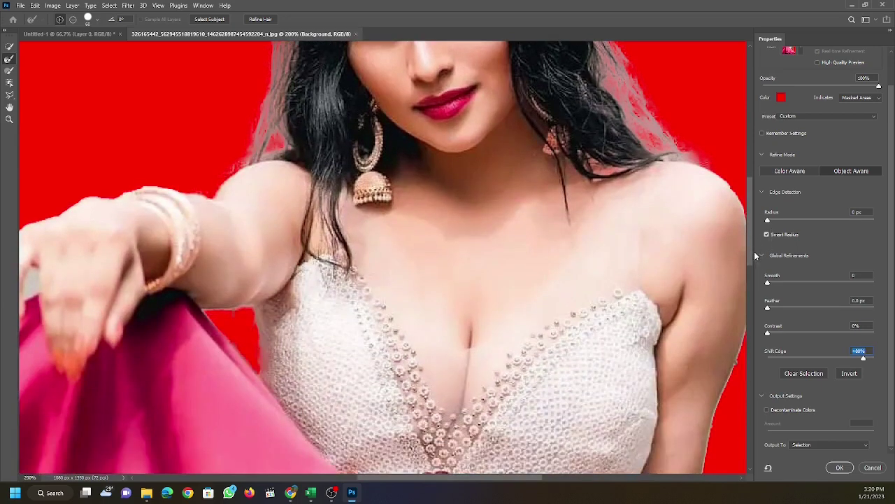
Switch to the Brush tool and lower the red overlay opacity to make it translucent
{"action": "left_click", "coordinate": [9, 71]}
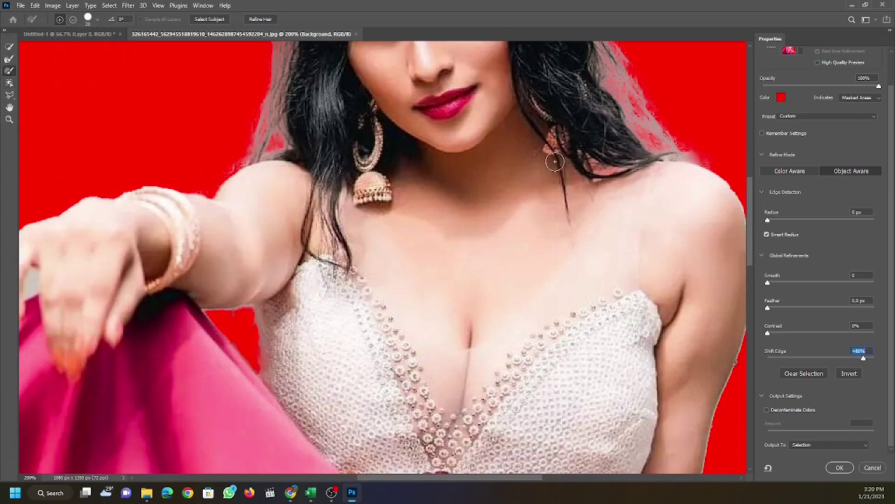
{"action": "mouse_move", "coordinate": [575, 176]}
{"action": "left_mouse_down"}
{"action": "mouse_move", "coordinate": [665, 170]}
{"action": "mouse_move", "coordinate": [715, 153]}
{"action": "left_mouse_up"}
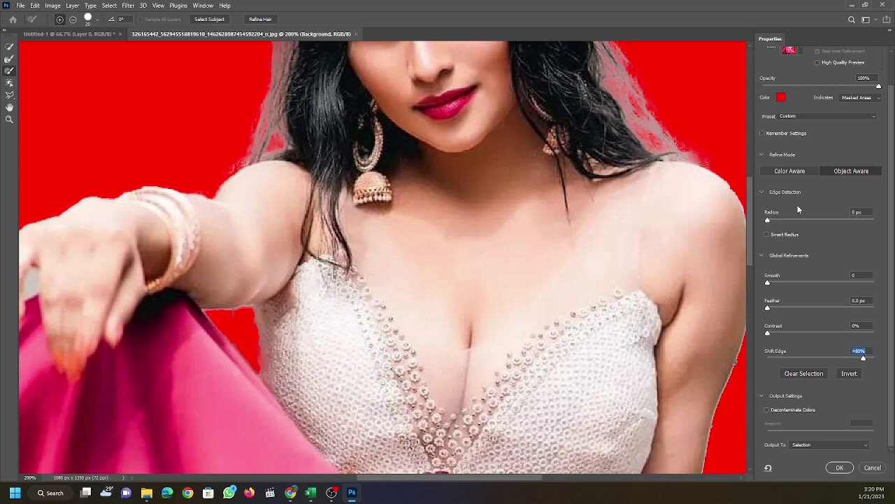
{"action": "left_click_drag", "start_coordinate": [879, 85], "coordinate": [788, 86]}
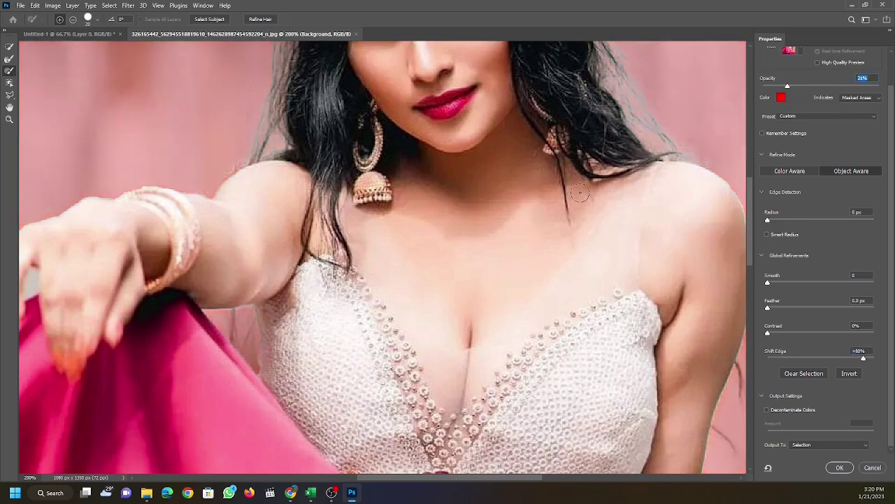
Zoom out to 66.7% to see the whole photo and set overlay opacity near 57%
{"action": "left_click", "coordinate": [10, 119]}
{"action": "left_click", "coordinate": [71, 19]}
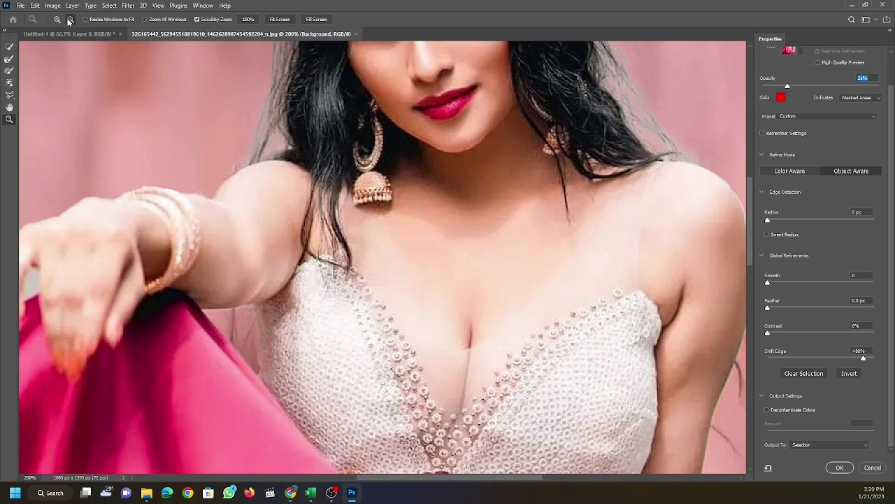
{"action": "left_click", "coordinate": [410, 271]}
{"action": "left_click", "coordinate": [410, 271]}
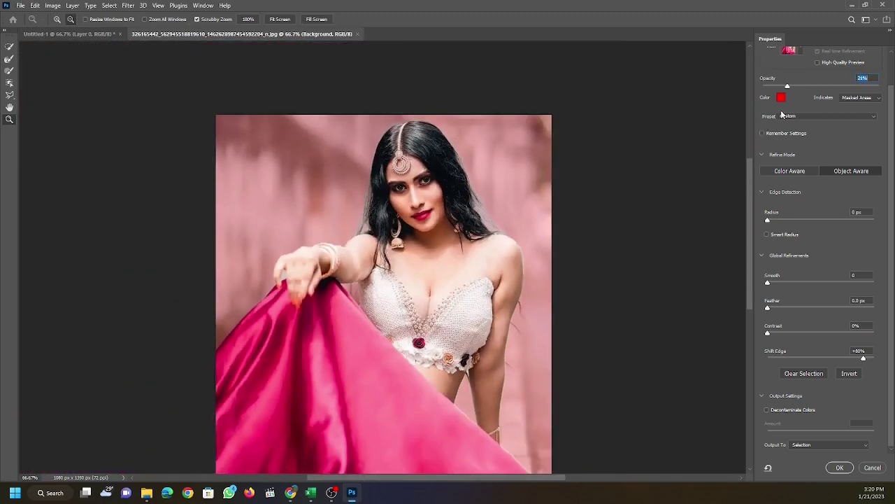
{"action": "left_click_drag", "start_coordinate": [789, 85], "coordinate": [831, 85]}
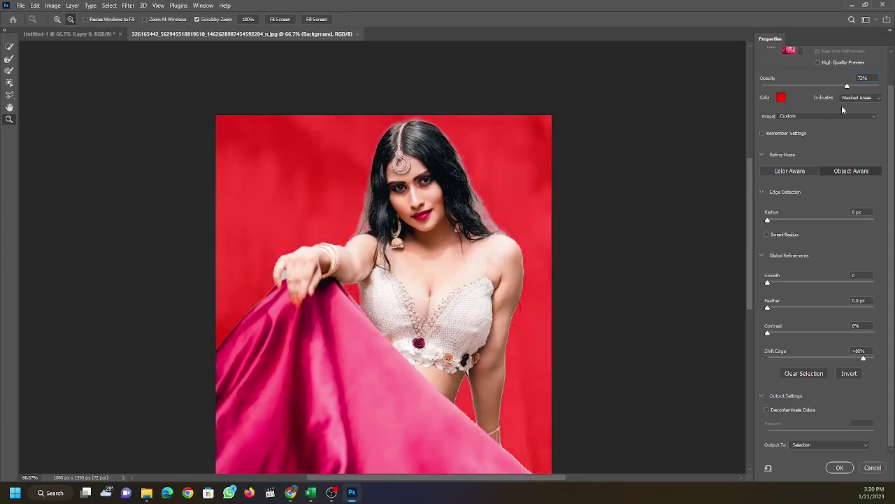
{"action": "left_click_drag", "start_coordinate": [835, 109], "coordinate": [830, 107]}
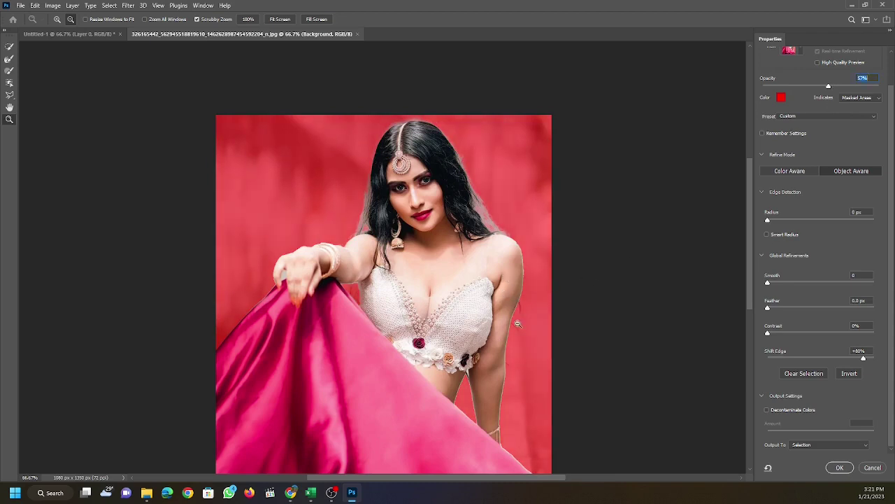
Refine the mask edge along the right arm and lower arm with the Refine Edge Brush
{"action": "left_click", "coordinate": [10, 59]}
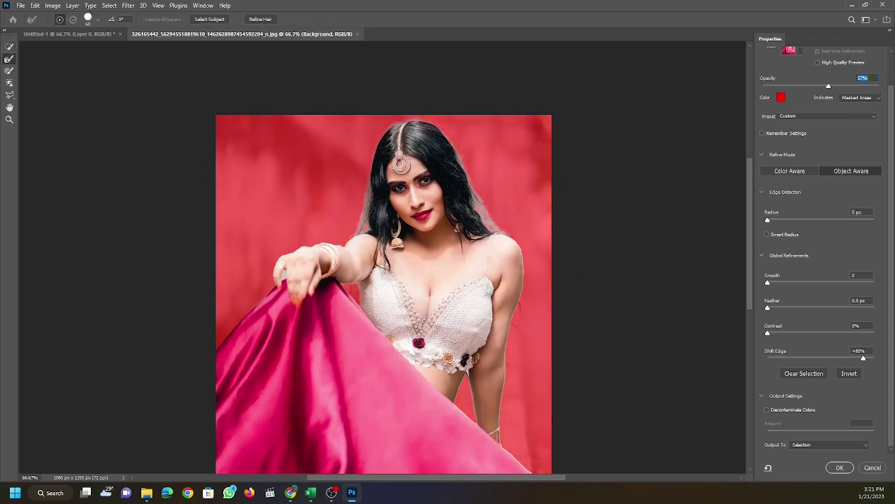
{"action": "left_click_drag", "start_coordinate": [522, 302], "coordinate": [532, 323]}
{"action": "left_click_drag", "start_coordinate": [521, 302], "coordinate": [531, 328]}
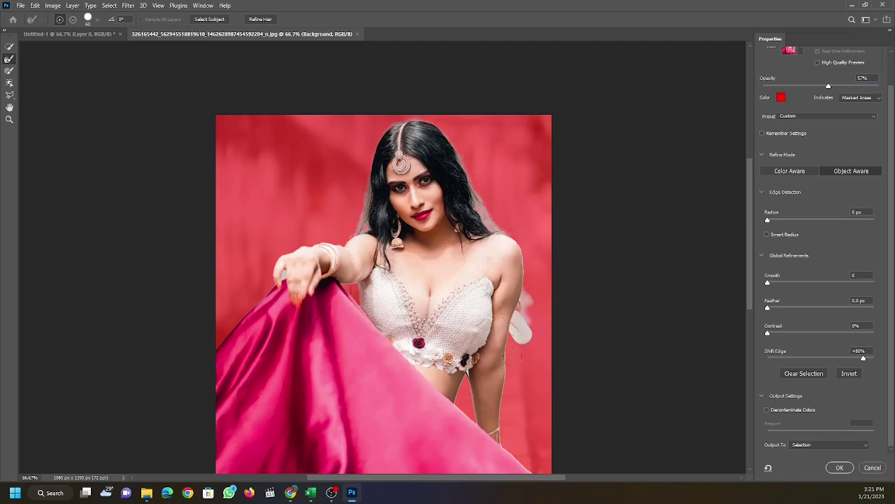
{"action": "left_click_drag", "start_coordinate": [502, 354], "coordinate": [523, 414]}
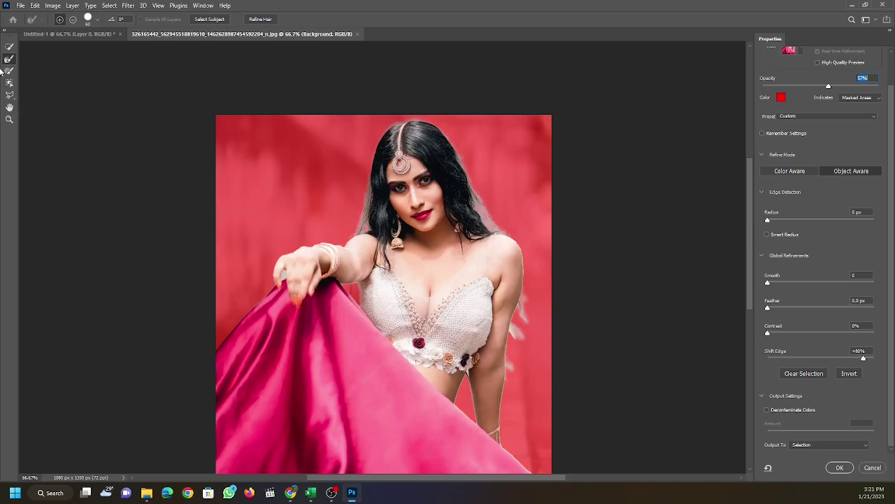
{"action": "left_click", "coordinate": [8, 71]}
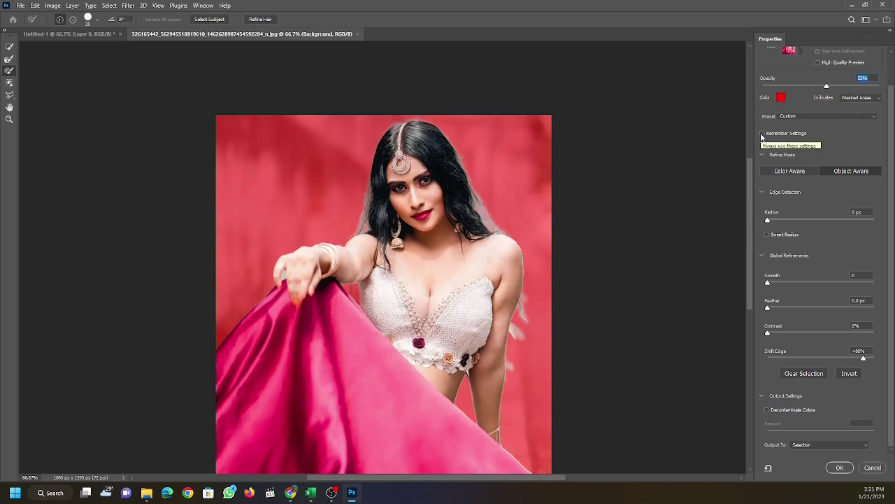
Turn on Remember Settings, set overlay opacity to 50%, and scroll down to the skirt
{"action": "left_click", "coordinate": [762, 133]}
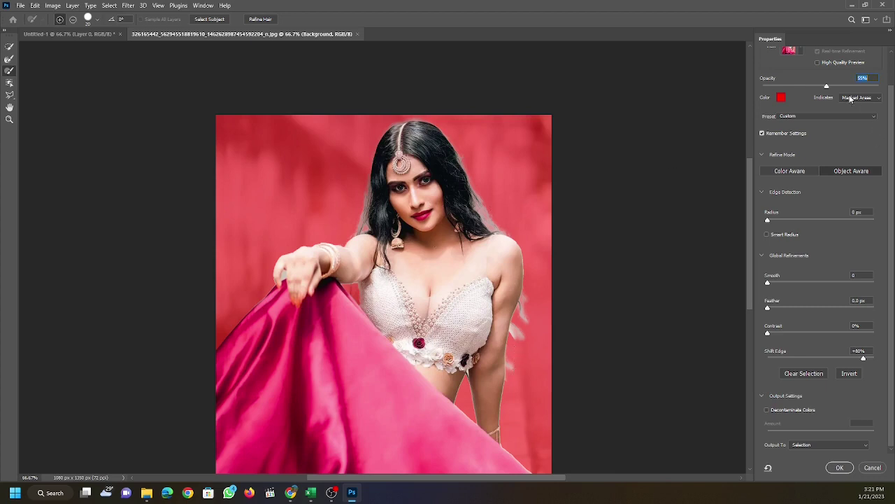
{"action": "left_click_drag", "start_coordinate": [828, 88], "coordinate": [817, 88]}
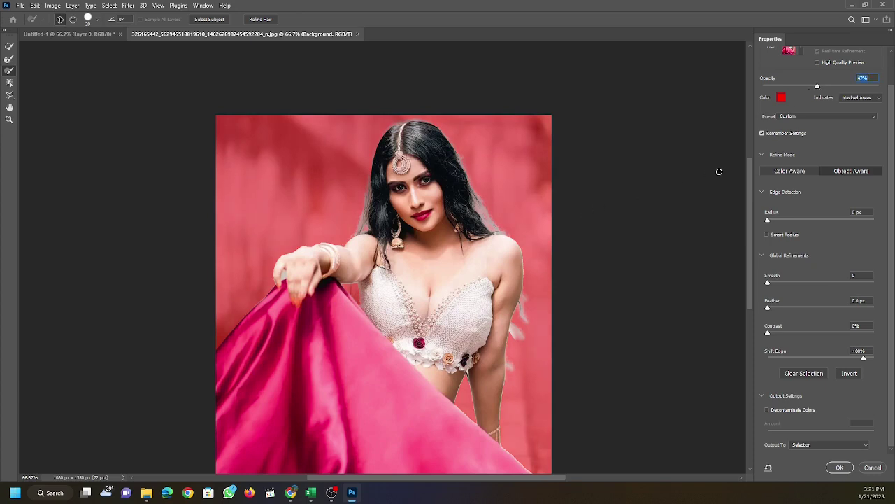
{"action": "left_click_drag", "start_coordinate": [750, 213], "coordinate": [751, 258]}
{"action": "mouse_move", "coordinate": [819, 87]}
{"action": "left_mouse_down"}
{"action": "mouse_move", "coordinate": [853, 87]}
{"action": "mouse_move", "coordinate": [726, 96]}
{"action": "mouse_move", "coordinate": [835, 125]}
{"action": "mouse_move", "coordinate": [745, 114]}
{"action": "mouse_move", "coordinate": [801, 121]}
{"action": "left_mouse_up"}
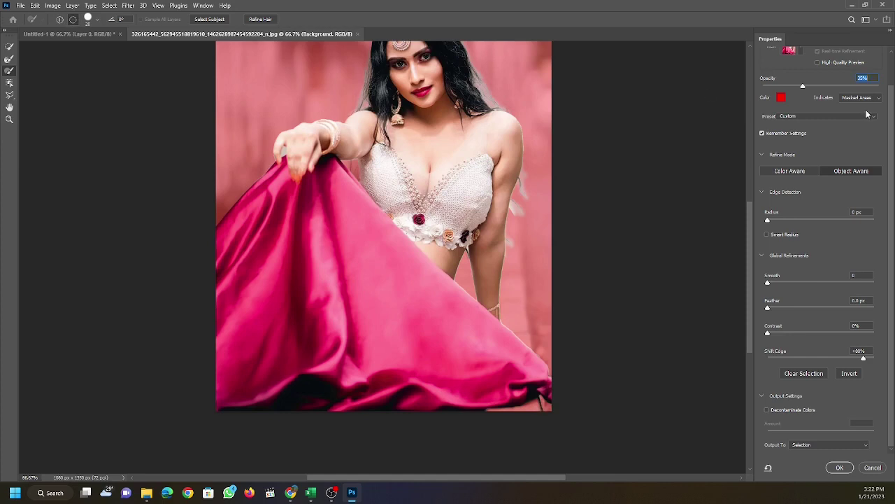
{"action": "left_click_drag", "start_coordinate": [807, 86], "coordinate": [824, 87]}
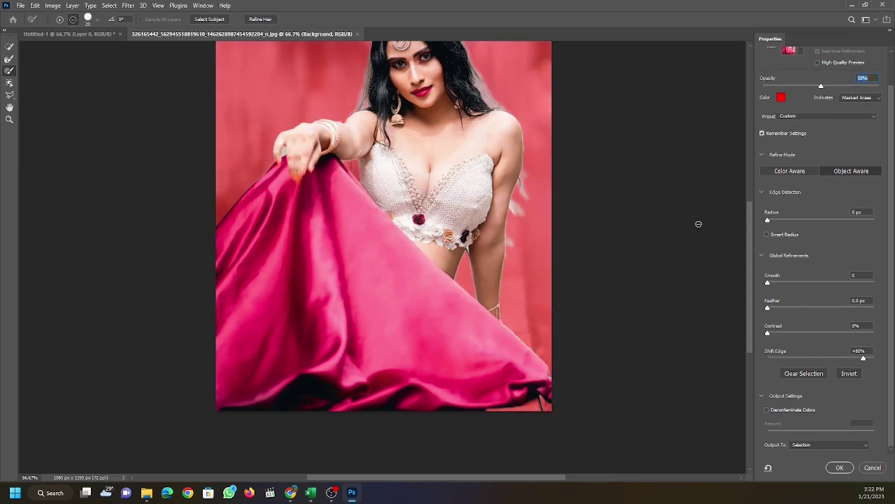
{"action": "left_click_drag", "start_coordinate": [749, 237], "coordinate": [749, 278]}
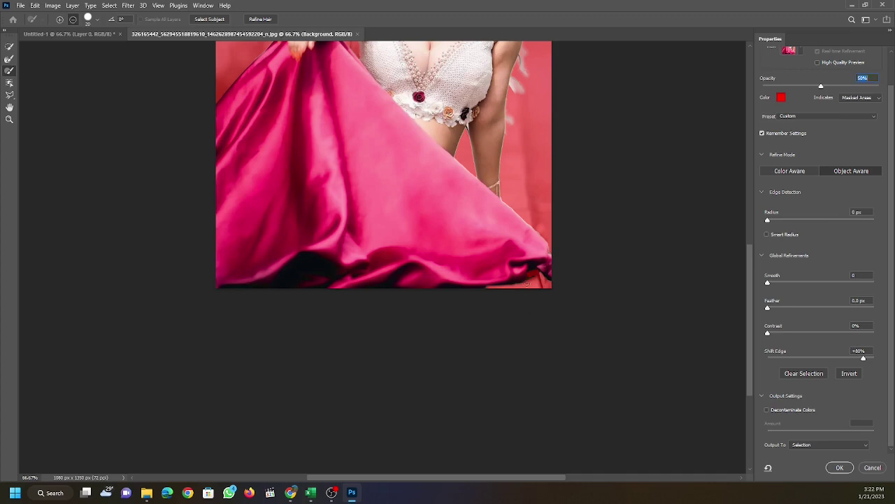
{"action": "left_click_drag", "start_coordinate": [754, 299], "coordinate": [754, 283]}
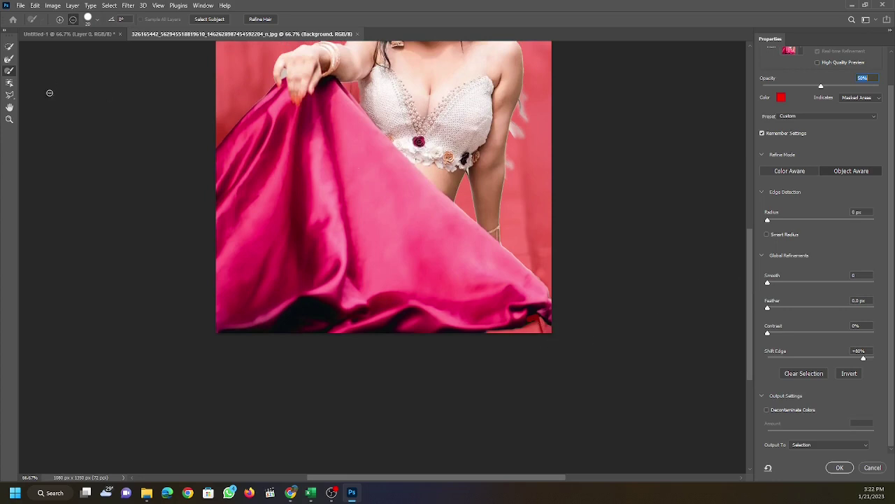
Zoom in on the skirt's bottom-right corner and brush away the dark fringe along the hem
{"action": "left_click", "coordinate": [9, 119]}
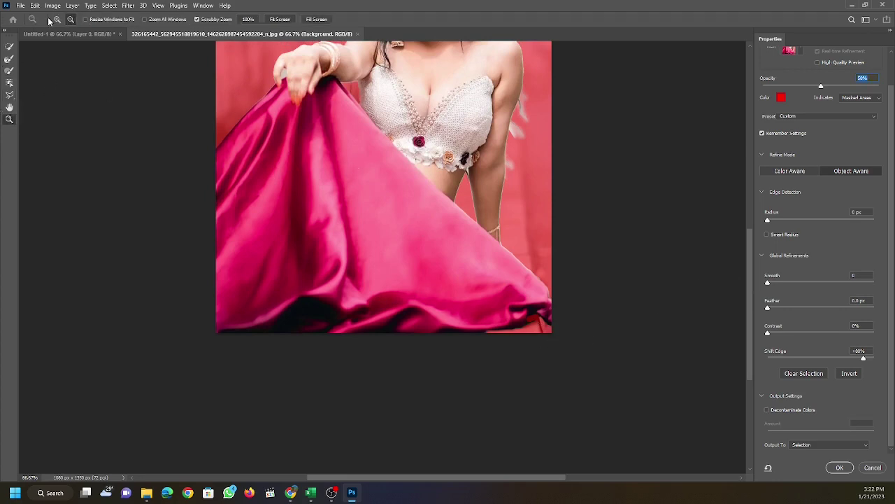
{"action": "left_click", "coordinate": [542, 327]}
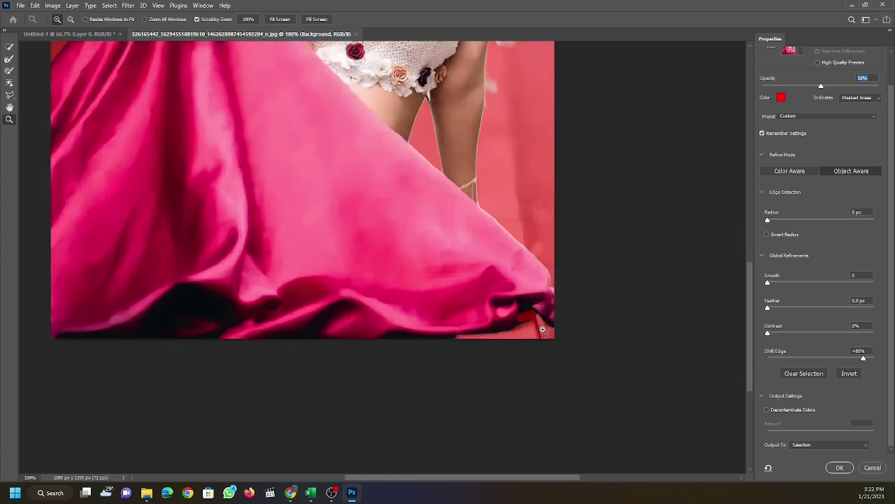
{"action": "left_click", "coordinate": [542, 328]}
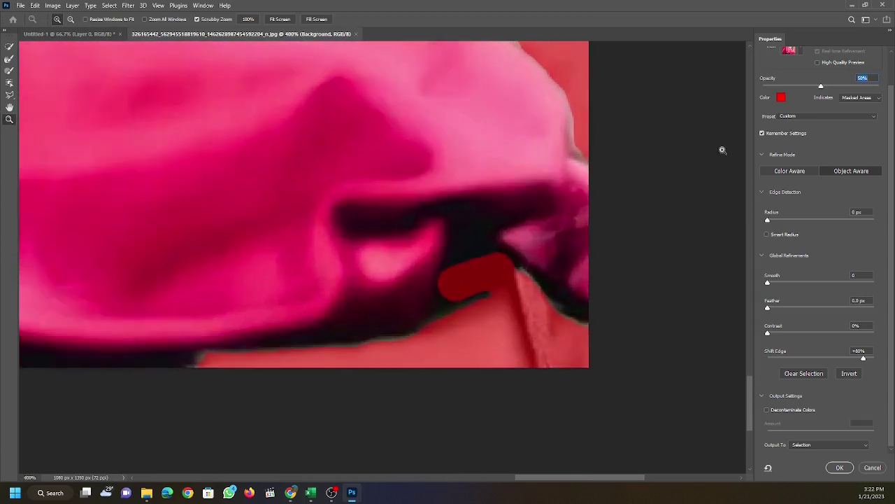
{"action": "mouse_move", "coordinate": [821, 86]}
{"action": "left_mouse_down"}
{"action": "mouse_move", "coordinate": [880, 86]}
{"action": "mouse_move", "coordinate": [757, 103]}
{"action": "mouse_move", "coordinate": [875, 86]}
{"action": "left_mouse_up"}
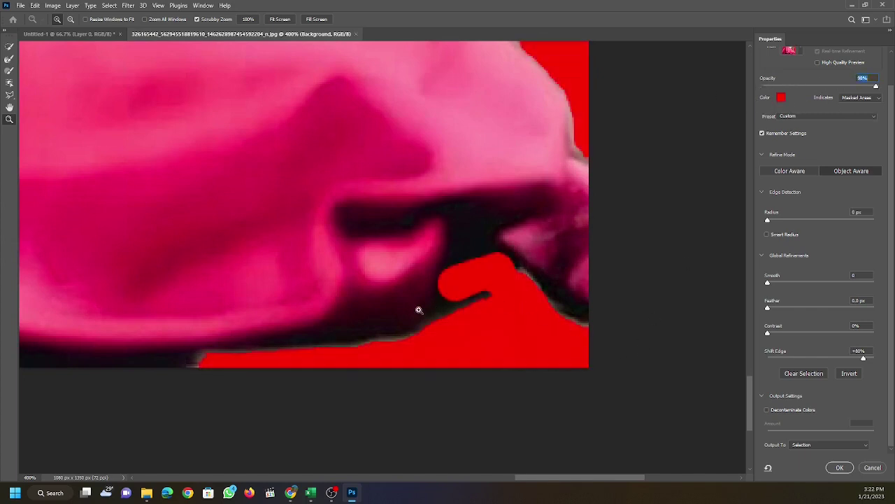
{"action": "left_click", "coordinate": [9, 70]}
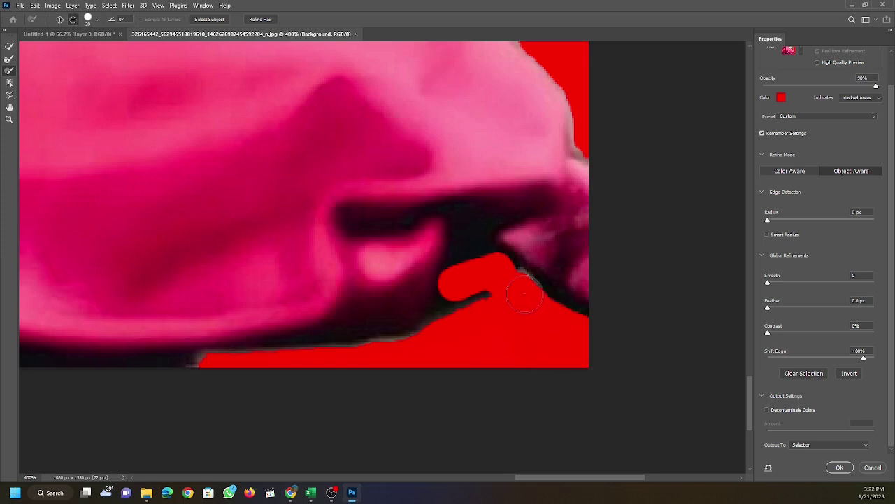
{"action": "left_click_drag", "start_coordinate": [524, 294], "coordinate": [514, 276]}
{"action": "mouse_move", "coordinate": [453, 306]}
{"action": "left_mouse_down"}
{"action": "mouse_move", "coordinate": [447, 328]}
{"action": "mouse_move", "coordinate": [398, 358]}
{"action": "mouse_move", "coordinate": [305, 372]}
{"action": "mouse_move", "coordinate": [189, 371]}
{"action": "mouse_move", "coordinate": [389, 359]}
{"action": "mouse_move", "coordinate": [414, 333]}
{"action": "mouse_move", "coordinate": [443, 329]}
{"action": "mouse_move", "coordinate": [454, 296]}
{"action": "mouse_move", "coordinate": [479, 324]}
{"action": "mouse_move", "coordinate": [472, 252]}
{"action": "mouse_move", "coordinate": [466, 272]}
{"action": "mouse_move", "coordinate": [484, 262]}
{"action": "mouse_move", "coordinate": [520, 292]}
{"action": "mouse_move", "coordinate": [547, 293]}
{"action": "mouse_move", "coordinate": [553, 318]}
{"action": "mouse_move", "coordinate": [480, 266]}
{"action": "mouse_move", "coordinate": [463, 271]}
{"action": "mouse_move", "coordinate": [443, 326]}
{"action": "mouse_move", "coordinate": [470, 324]}
{"action": "left_mouse_up"}
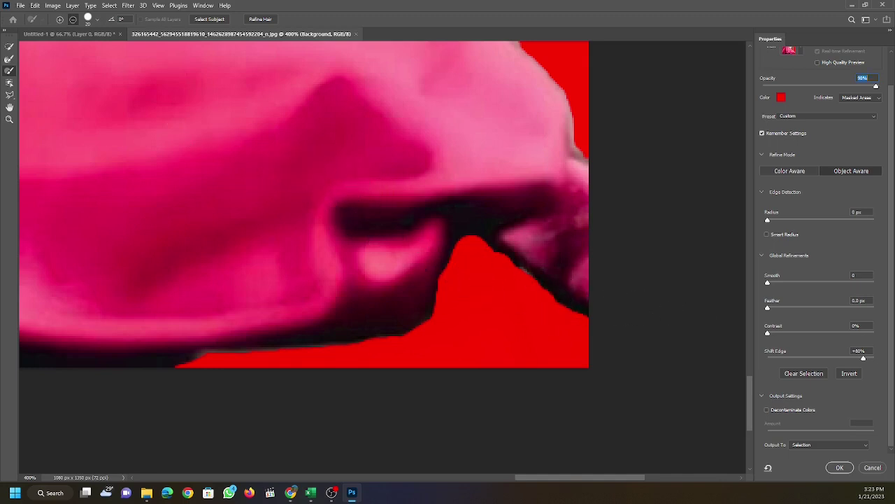
Zoom out to 25% so the whole woman fits in the view
{"action": "left_click", "coordinate": [9, 119]}
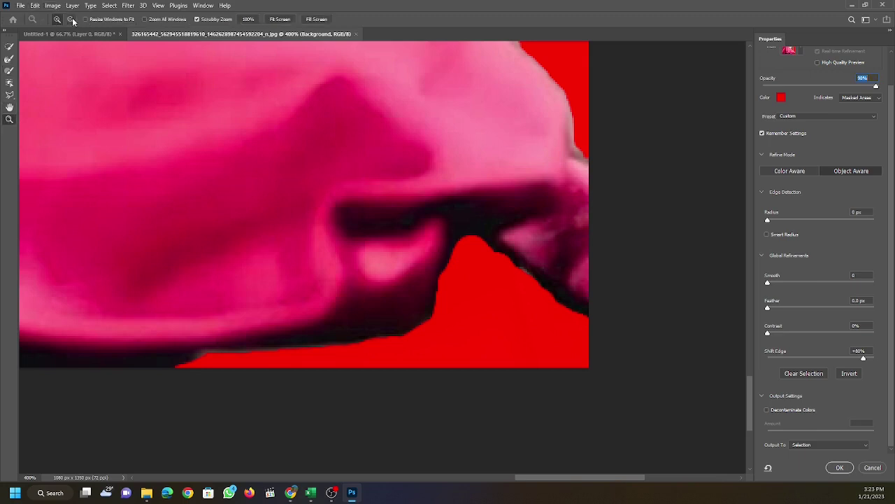
{"action": "left_click", "coordinate": [329, 211], "text": "alt"}
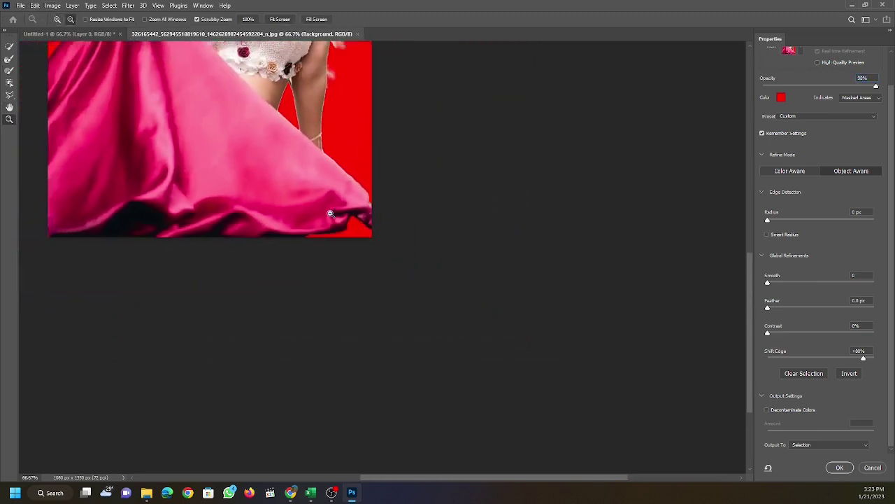
{"action": "left_click", "coordinate": [330, 211], "text": "alt"}
{"action": "left_click", "coordinate": [329, 211], "text": "alt"}
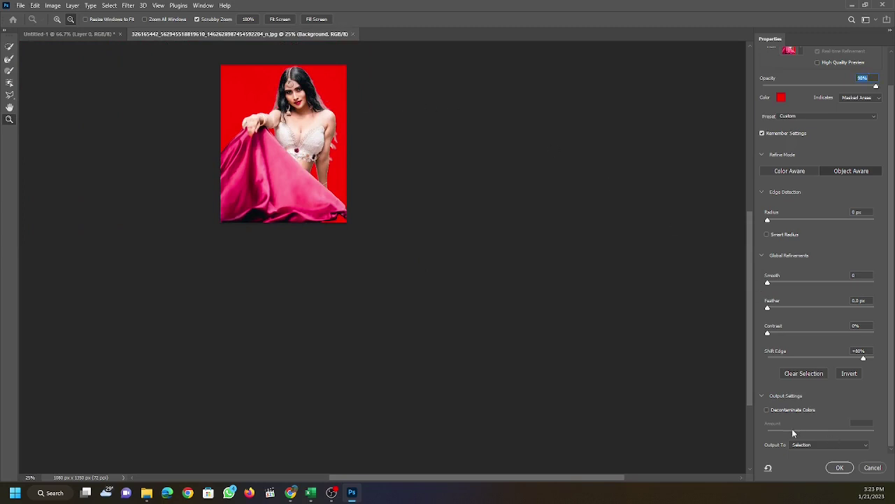
Set Output To 'New Layer with Layer Mask' and apply, creating a masked Background copy layer
{"action": "left_click", "coordinate": [810, 444]}
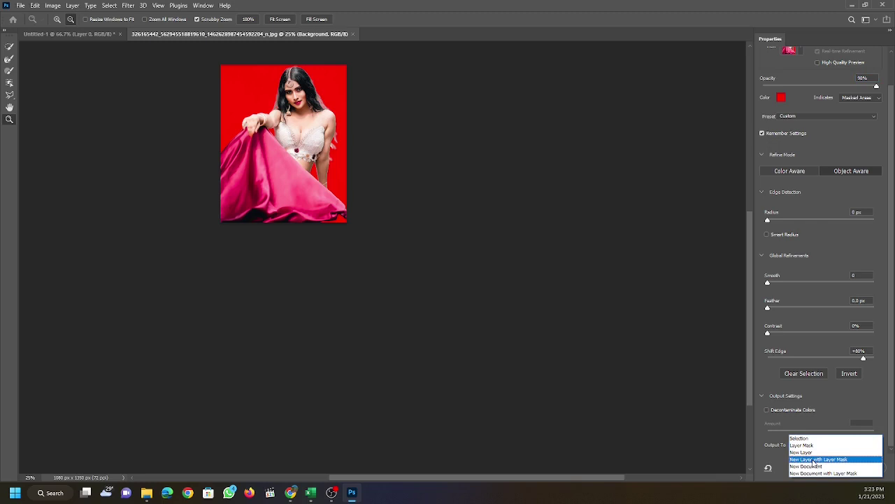
{"action": "left_click", "coordinate": [814, 460]}
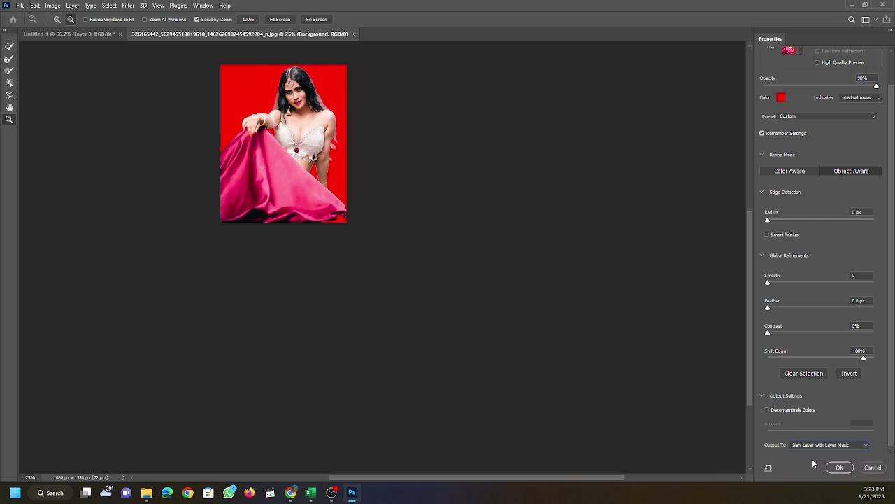
{"action": "left_click", "coordinate": [838, 467]}
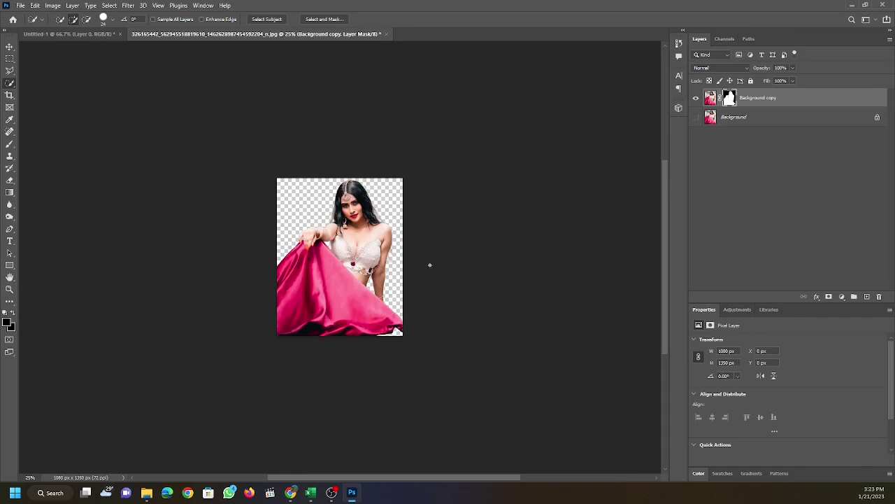
{"action": "scroll", "coordinate": [337, 190], "scroll_direction": "up", "scroll_amount": 2}
{"action": "scroll", "coordinate": [337, 190], "scroll_direction": "up", "scroll_amount": 2}
{"action": "scroll", "coordinate": [337, 191], "scroll_direction": "up", "scroll_amount": 2}
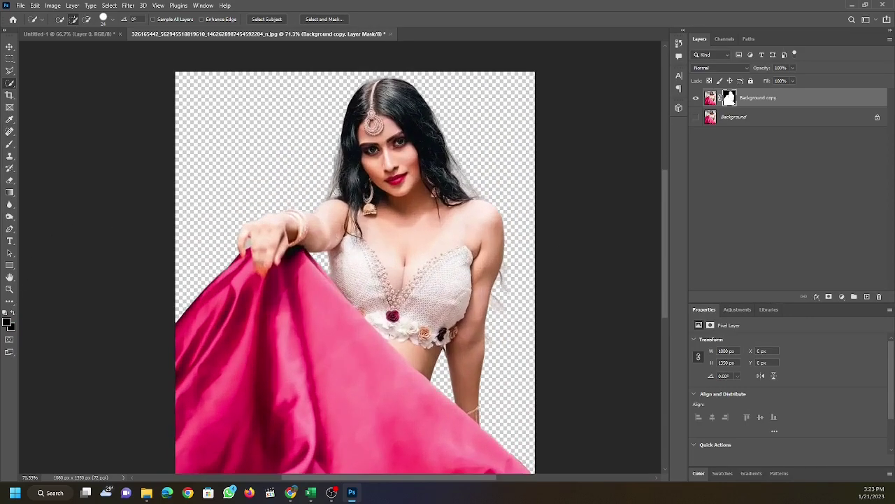
{"action": "scroll", "coordinate": [337, 191], "scroll_direction": "up", "scroll_amount": 2}
{"action": "scroll", "coordinate": [339, 210], "scroll_direction": "down", "scroll_amount": 3}
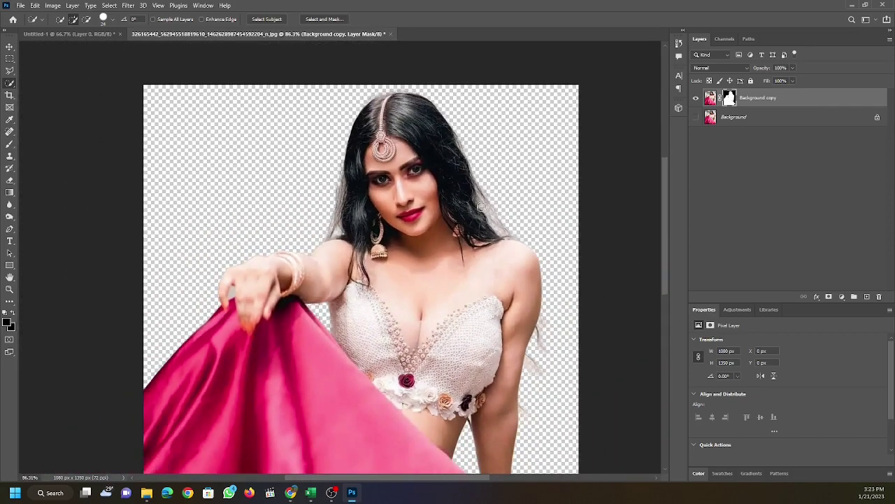
{"action": "scroll", "coordinate": [490, 206], "scroll_direction": "up", "scroll_amount": 4}
{"action": "scroll", "coordinate": [531, 265], "scroll_direction": "up", "scroll_amount": 1}
{"action": "scroll", "coordinate": [448, 236], "scroll_direction": "down", "scroll_amount": 1}
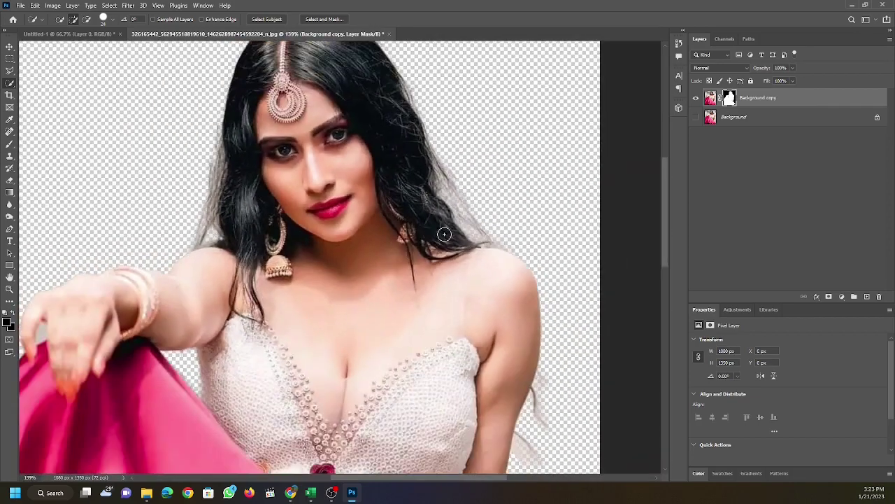
{"action": "scroll", "coordinate": [444, 233], "scroll_direction": "down", "scroll_amount": 1}
{"action": "scroll", "coordinate": [446, 233], "scroll_direction": "up", "scroll_amount": 2}
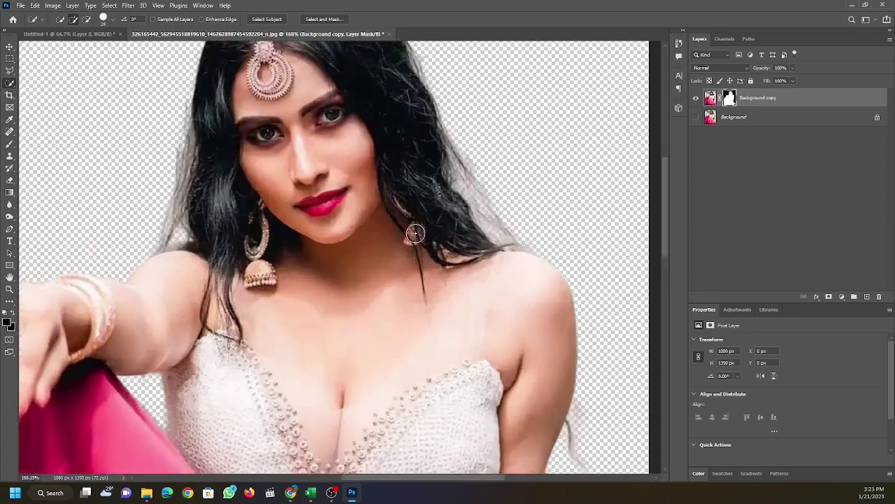
{"action": "scroll", "coordinate": [449, 231], "scroll_direction": "down", "scroll_amount": 3}
{"action": "scroll", "coordinate": [447, 235], "scroll_direction": "down", "scroll_amount": 2}
{"action": "scroll", "coordinate": [436, 235], "scroll_direction": "up", "scroll_amount": 2}
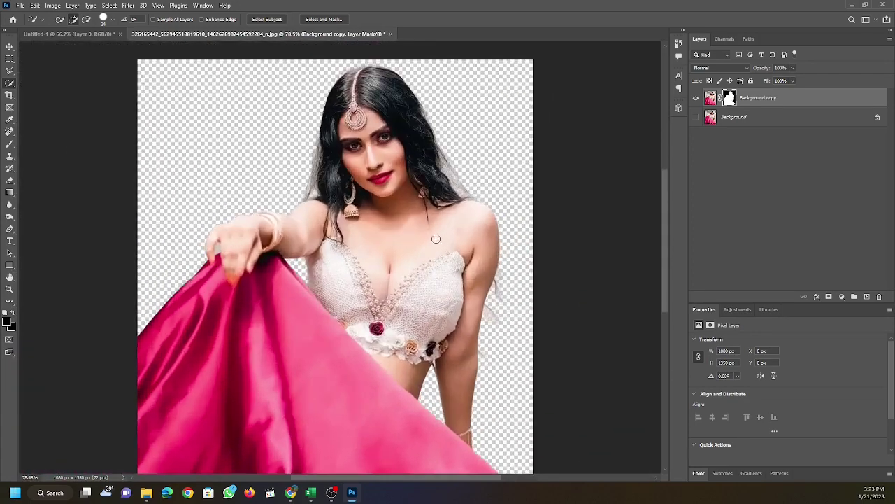
{"action": "scroll", "coordinate": [457, 381], "scroll_direction": "down", "scroll_amount": 2}
{"action": "scroll", "coordinate": [457, 381], "scroll_direction": "up", "scroll_amount": 1}
{"action": "scroll", "coordinate": [458, 379], "scroll_direction": "up", "scroll_amount": 1}
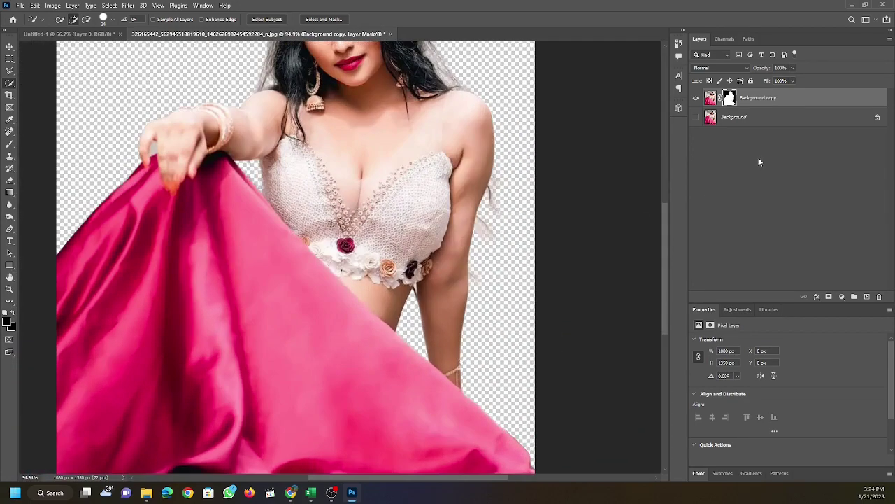
{"action": "key", "text": "ctrl+2"}
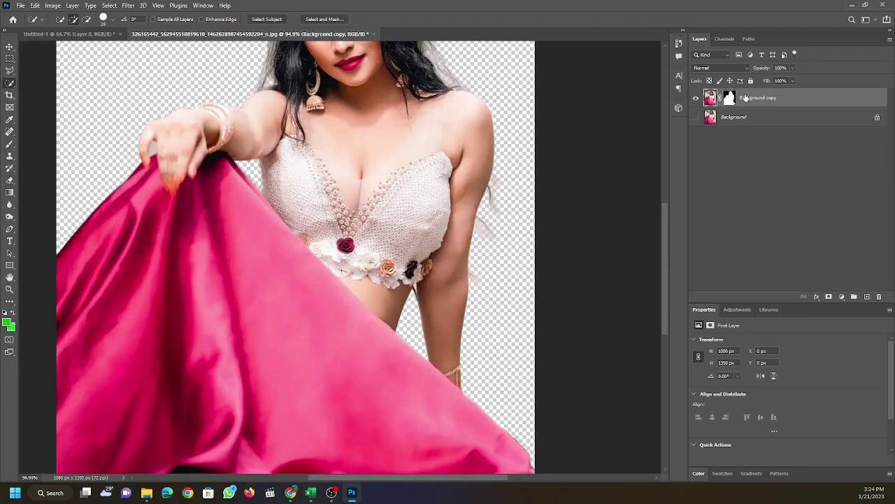
{"action": "left_click", "coordinate": [729, 98]}
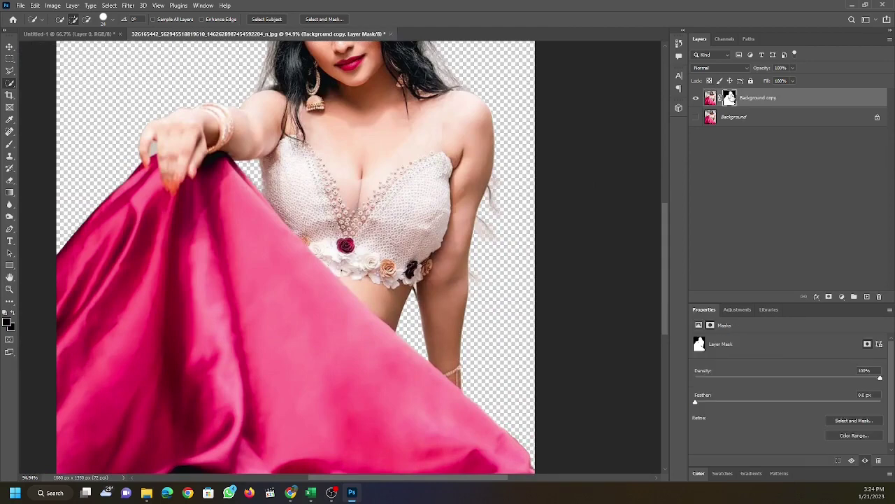
{"action": "left_click", "coordinate": [729, 98], "text": "shift"}
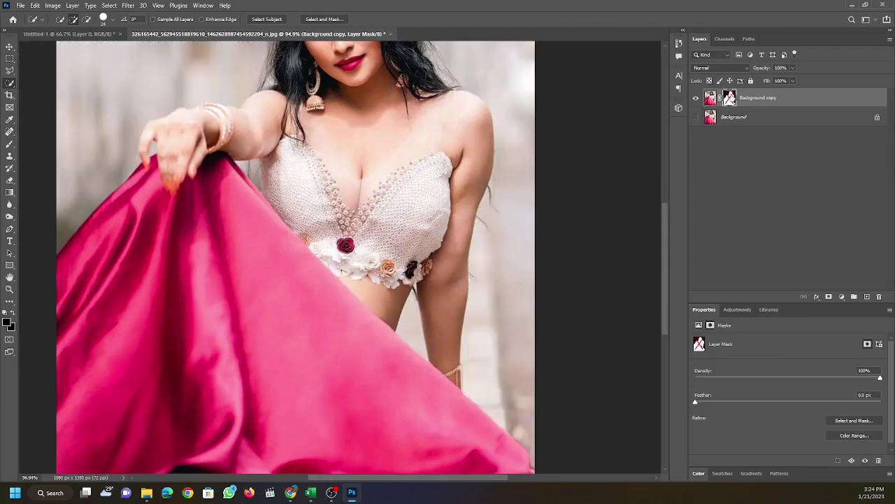
{"action": "left_click", "coordinate": [729, 98], "text": "shift"}
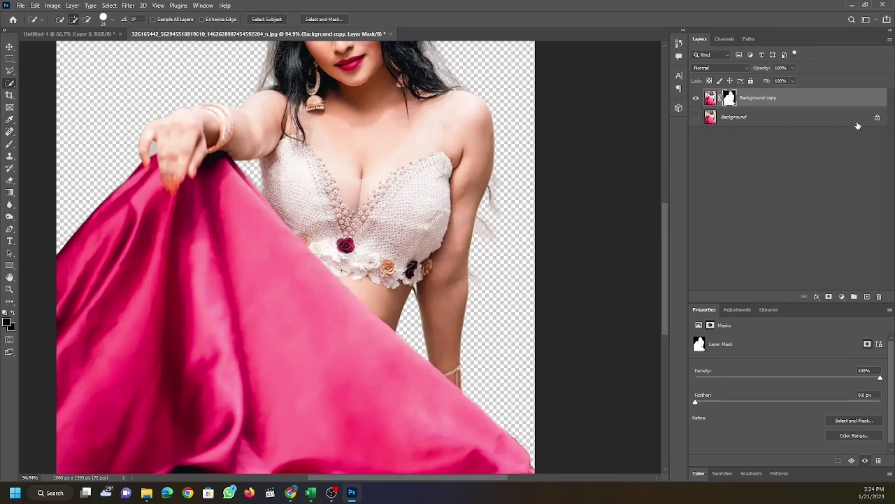
Convert the masked Background copy layer into an embedded 1080×1350 px smart object
{"action": "right_click", "coordinate": [754, 99]}
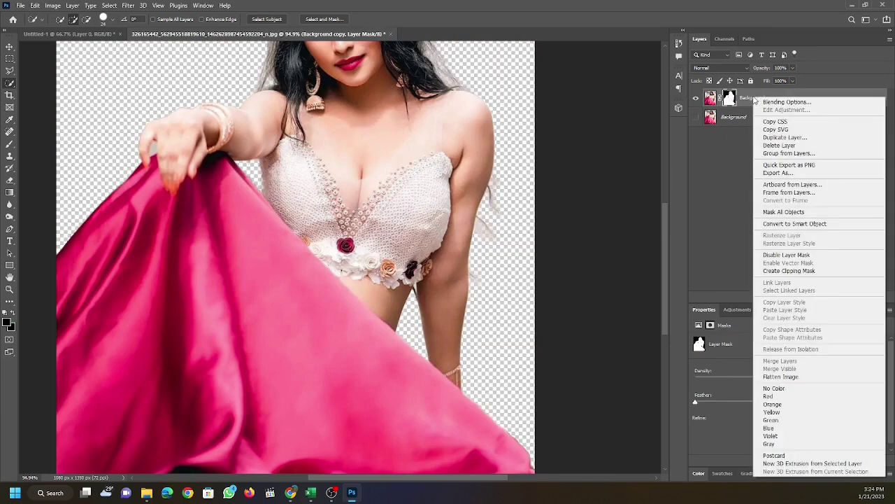
{"action": "left_click", "coordinate": [786, 223]}
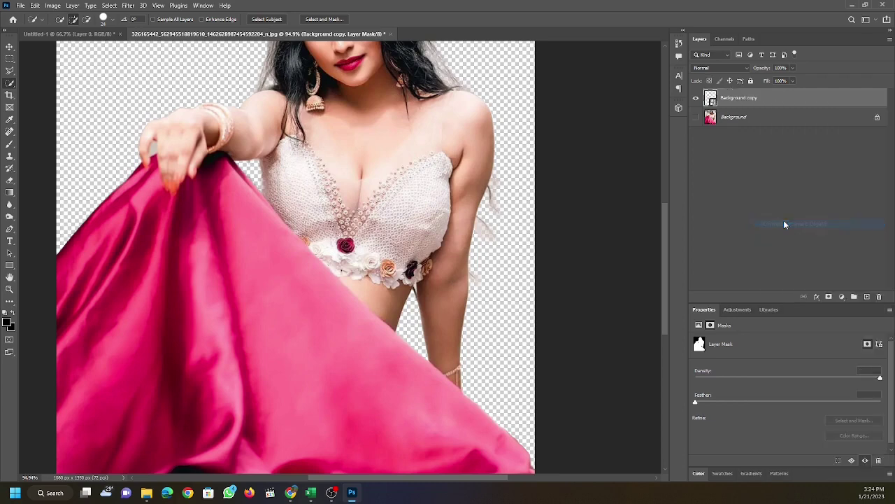
{"action": "right_click", "coordinate": [745, 100]}
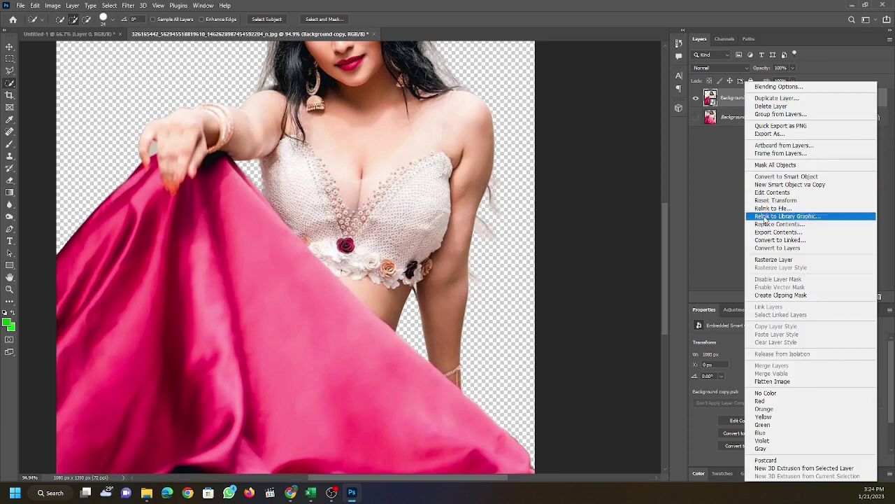
{"action": "left_click", "coordinate": [716, 198]}
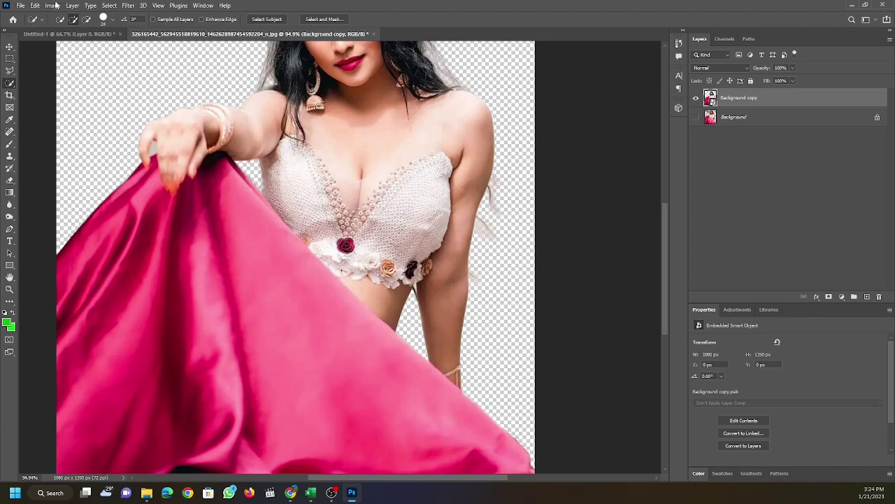
Paste the woman above Color Fill 1 in Untitled-1 and move her flush left to X 0, Y -270
{"action": "left_click", "coordinate": [84, 34]}
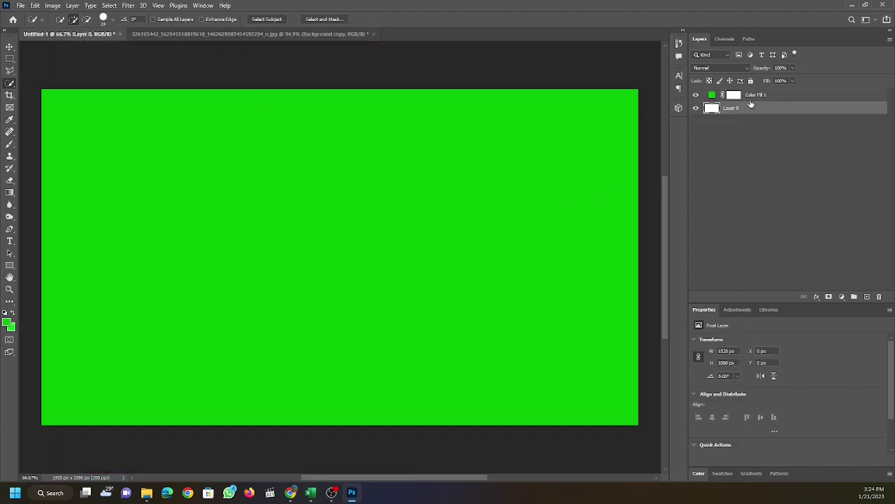
{"action": "left_click", "coordinate": [755, 95]}
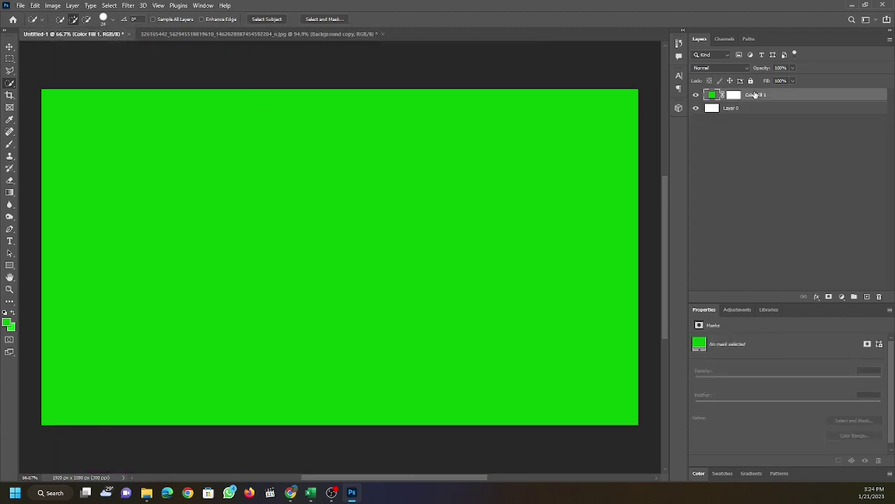
{"action": "key", "text": "ctrl+v"}
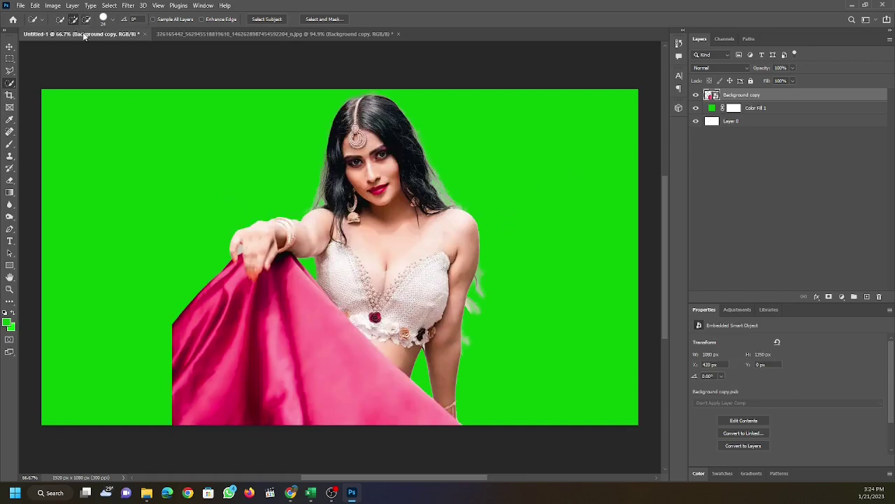
{"action": "left_click", "coordinate": [9, 47]}
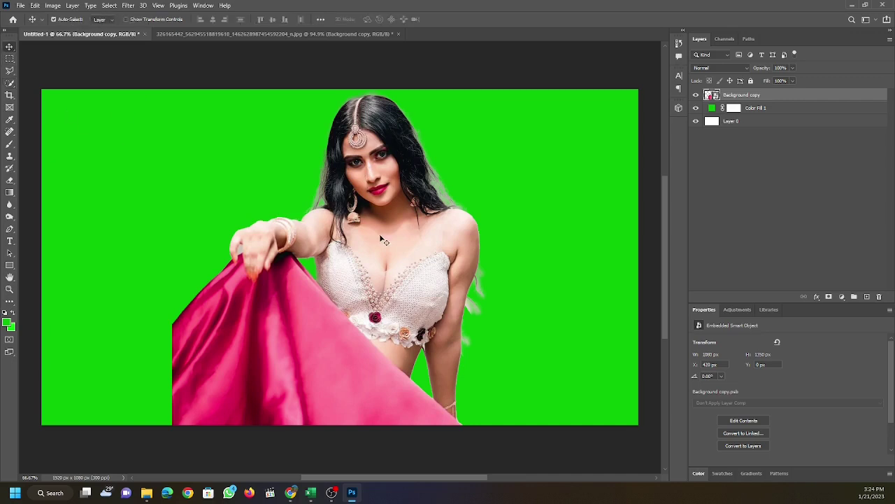
{"action": "mouse_move", "coordinate": [381, 240]}
{"action": "left_mouse_down"}
{"action": "mouse_move", "coordinate": [271, 222]}
{"action": "mouse_move", "coordinate": [267, 281]}
{"action": "mouse_move", "coordinate": [247, 272]}
{"action": "left_mouse_up"}
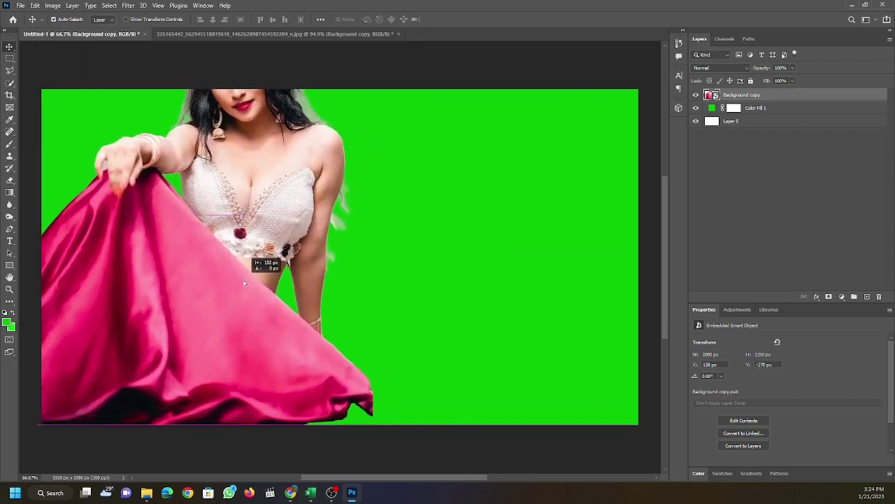
{"action": "left_click_drag", "start_coordinate": [247, 272], "coordinate": [251, 280]}
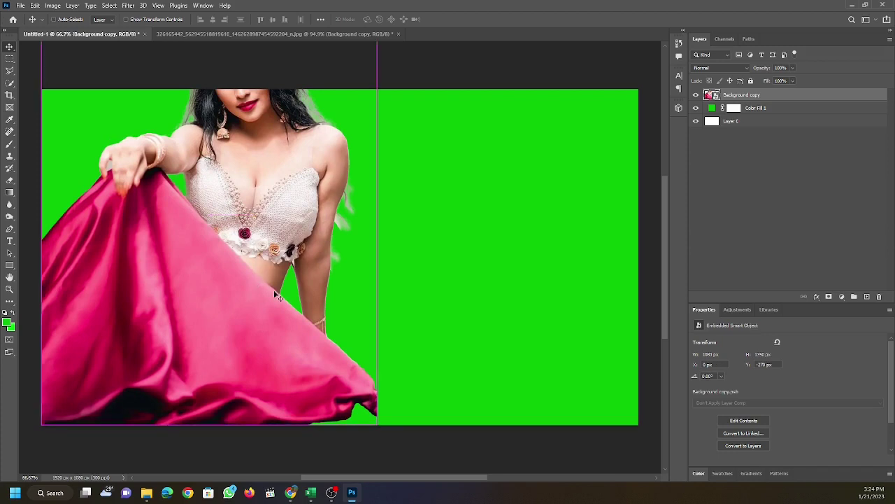
Free-transform the woman layer and start scaling her down from a corner
{"action": "key", "text": "ctrl+t"}
{"action": "key", "text": "ctrl+0"}
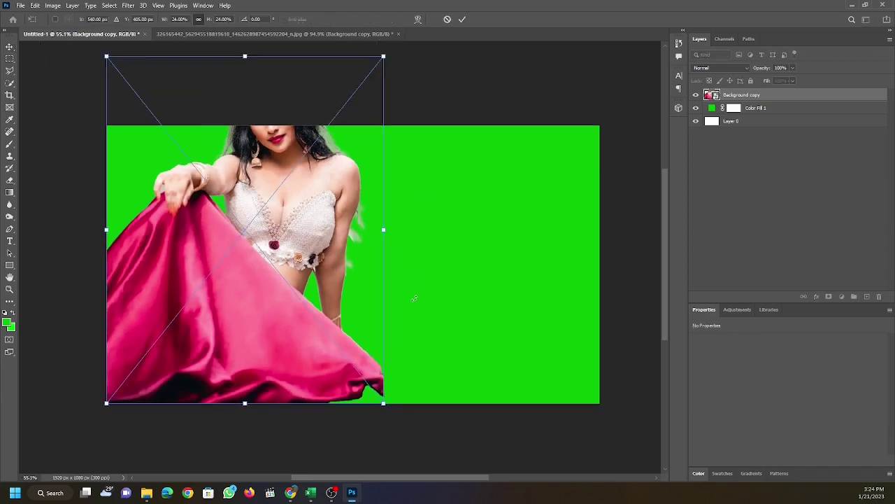
{"action": "scroll", "coordinate": [414, 299], "scroll_direction": "up", "scroll_amount": 2}
{"action": "scroll", "coordinate": [374, 203], "scroll_direction": "down", "scroll_amount": 3}
{"action": "left_click_drag", "start_coordinate": [392, 134], "coordinate": [380, 205]}
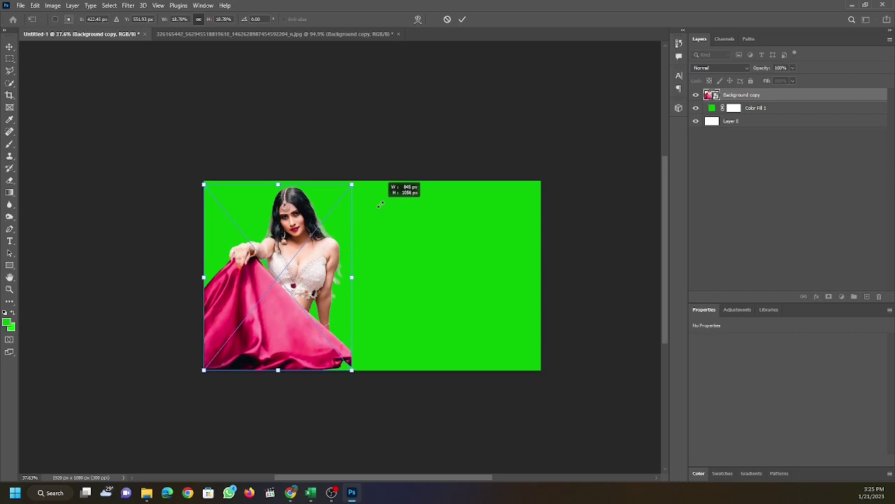
{"action": "left_click_drag", "start_coordinate": [380, 204], "coordinate": [380, 210]}
Scale her further to about 57.96% at the lower left and commit the transform
{"action": "scroll", "coordinate": [303, 249], "scroll_direction": "up", "scroll_amount": 1}
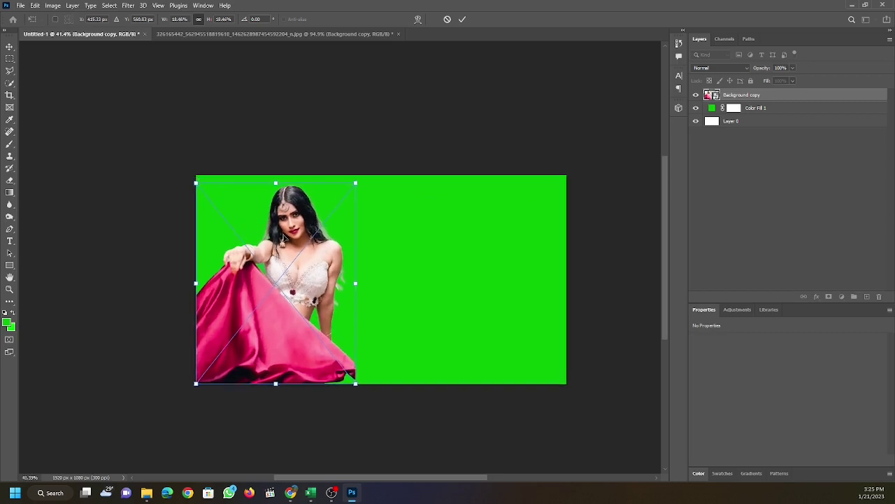
{"action": "scroll", "coordinate": [301, 248], "scroll_direction": "up", "scroll_amount": 2}
{"action": "scroll", "coordinate": [283, 238], "scroll_direction": "up", "scroll_amount": 2}
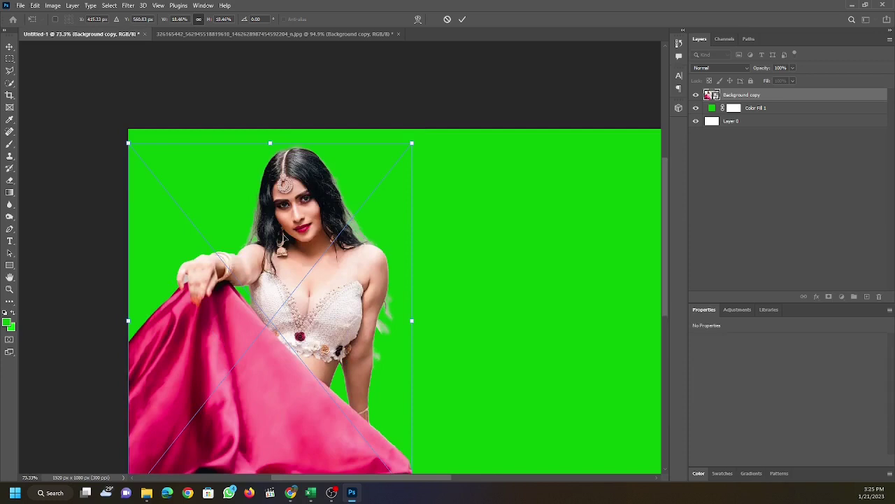
{"action": "scroll", "coordinate": [283, 237], "scroll_direction": "down", "scroll_amount": 1}
{"action": "scroll", "coordinate": [283, 238], "scroll_direction": "down", "scroll_amount": 2}
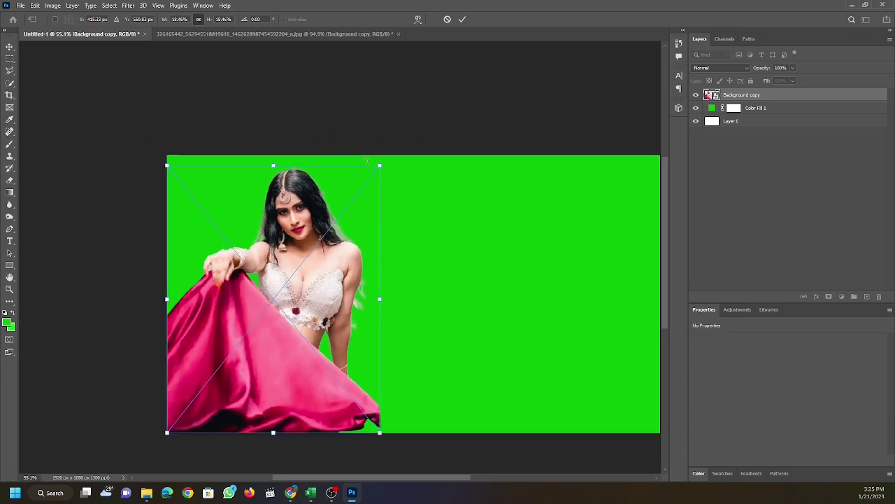
{"action": "left_click_drag", "start_coordinate": [380, 165], "coordinate": [376, 170]}
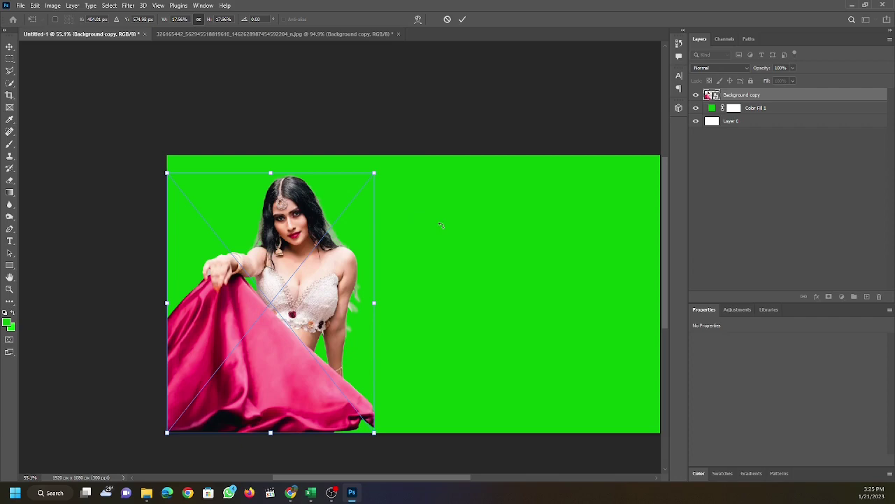
{"action": "scroll", "coordinate": [279, 238], "scroll_direction": "up", "scroll_amount": 2}
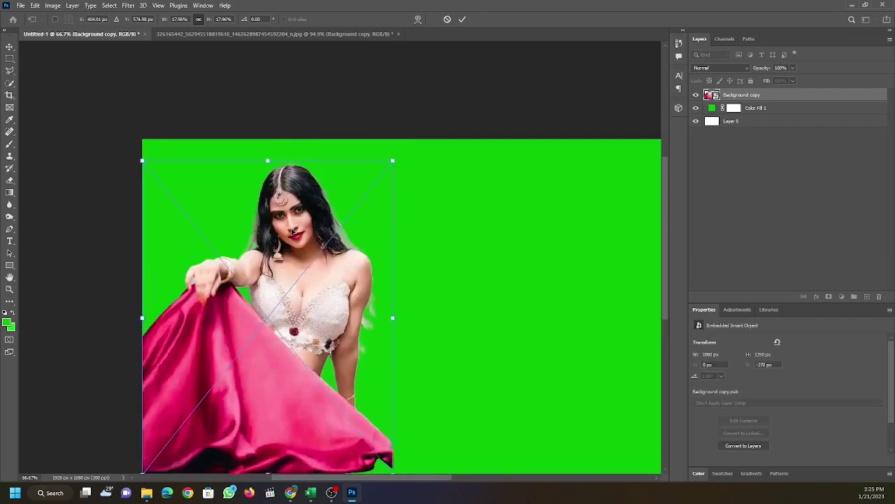
{"action": "scroll", "coordinate": [283, 235], "scroll_direction": "up", "scroll_amount": 2}
{"action": "scroll", "coordinate": [287, 233], "scroll_direction": "up", "scroll_amount": 2}
{"action": "scroll", "coordinate": [291, 232], "scroll_direction": "up", "scroll_amount": 3}
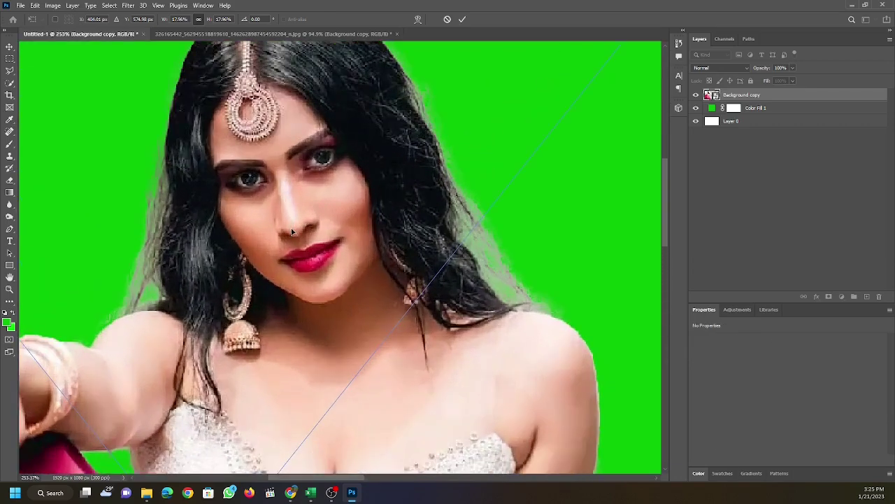
{"action": "scroll", "coordinate": [292, 232], "scroll_direction": "up", "scroll_amount": 2}
{"action": "scroll", "coordinate": [291, 231], "scroll_direction": "down", "scroll_amount": 4}
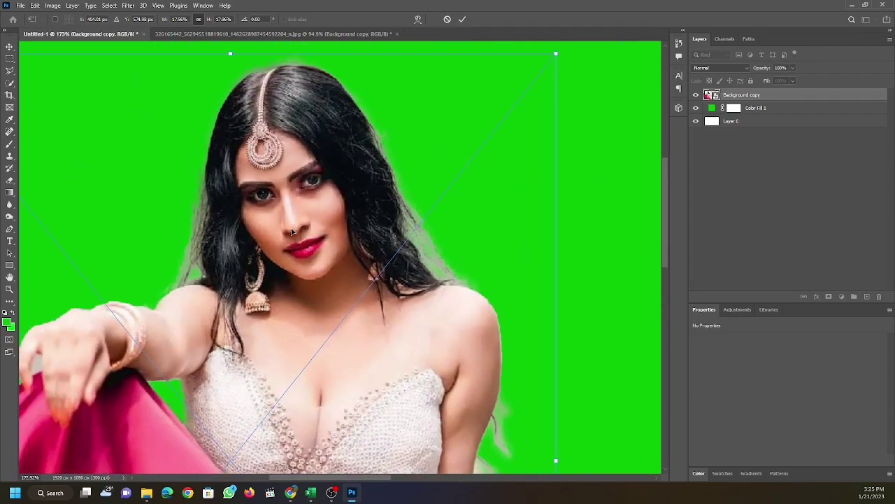
{"action": "scroll", "coordinate": [292, 231], "scroll_direction": "down", "scroll_amount": 2}
{"action": "scroll", "coordinate": [291, 231], "scroll_direction": "down", "scroll_amount": 2}
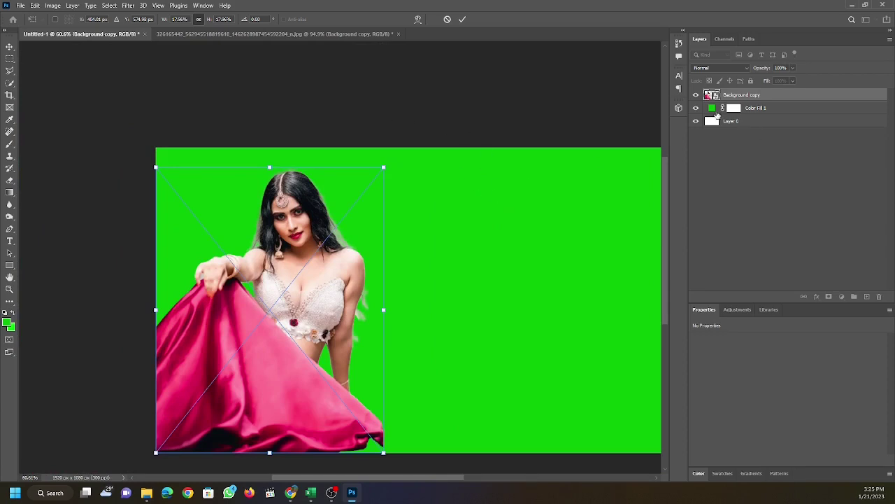
{"action": "left_click", "coordinate": [713, 109]}
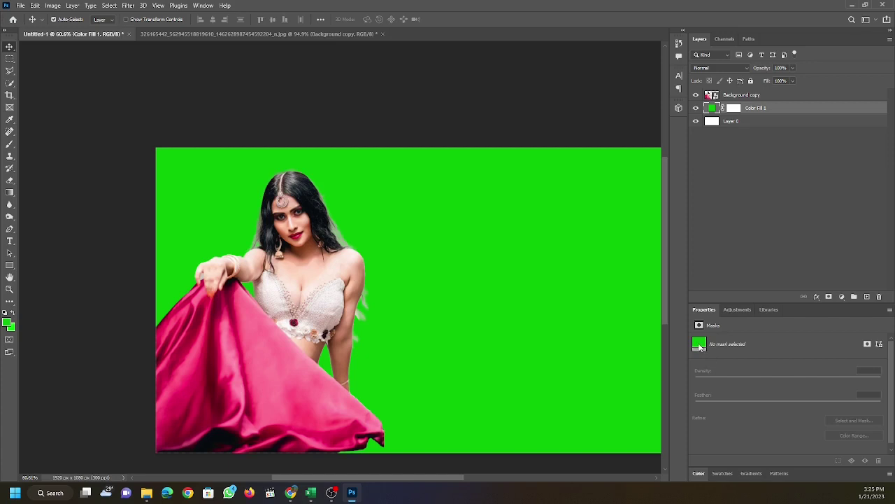
Try lighter and darker green shades for the Color Fill 1 background
{"action": "left_click", "coordinate": [698, 473]}
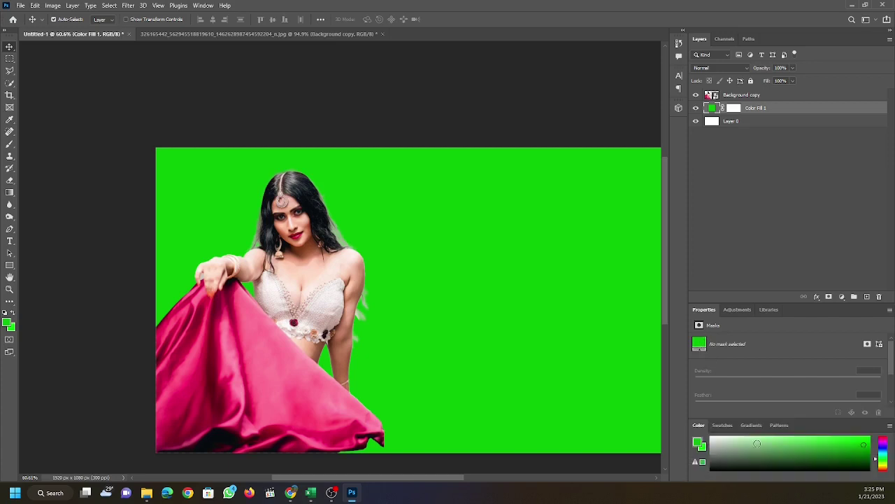
{"action": "left_click", "coordinate": [812, 445]}
{"action": "right_click", "coordinate": [712, 108]}
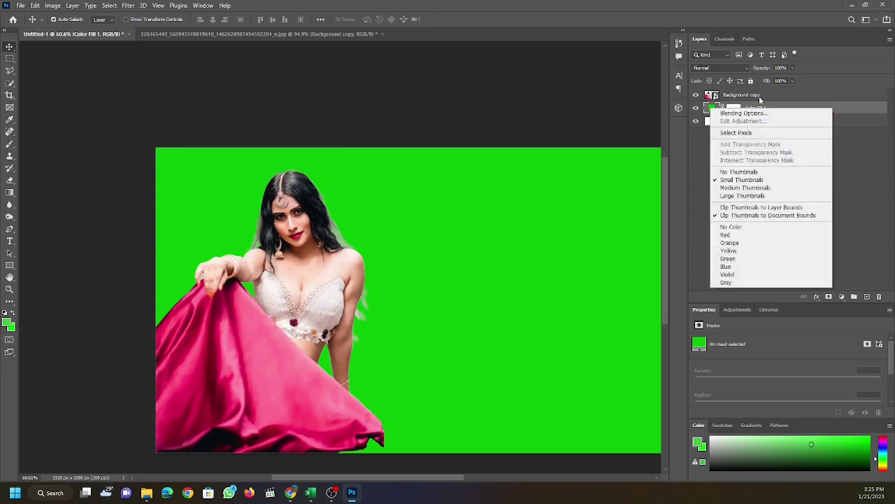
{"action": "left_click", "coordinate": [794, 108]}
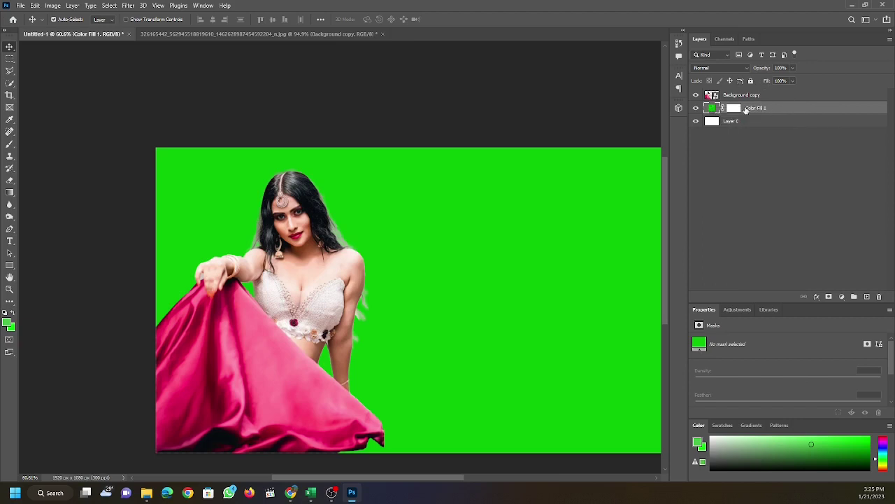
{"action": "left_click", "coordinate": [827, 447]}
{"action": "left_click", "coordinate": [805, 443]}
Add a Solid Color fill layer in light sky blue (56c5e7) above Color Fill 1
{"action": "left_click", "coordinate": [842, 296]}
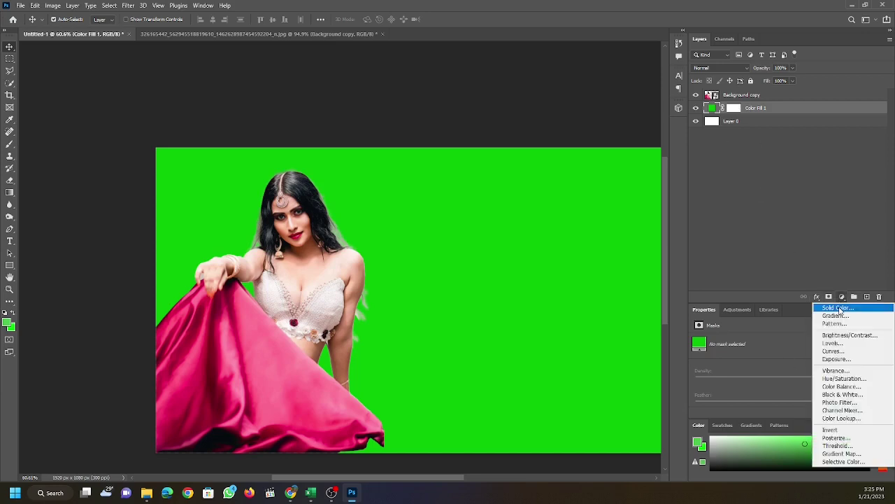
{"action": "left_click", "coordinate": [838, 308]}
{"action": "left_click", "coordinate": [337, 230]}
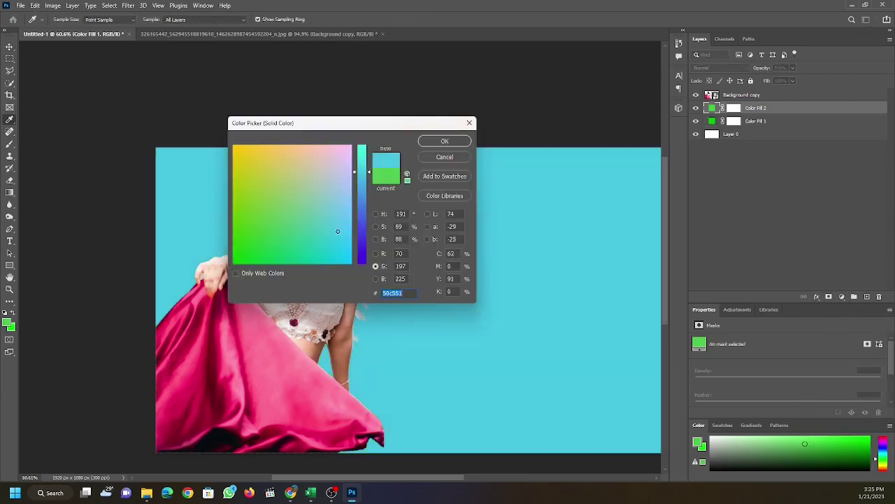
{"action": "left_click", "coordinate": [335, 259]}
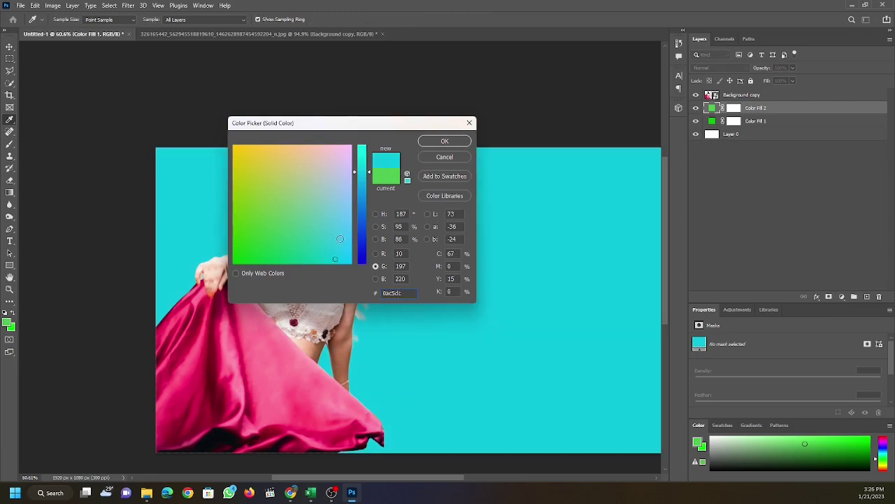
{"action": "left_click", "coordinate": [341, 224]}
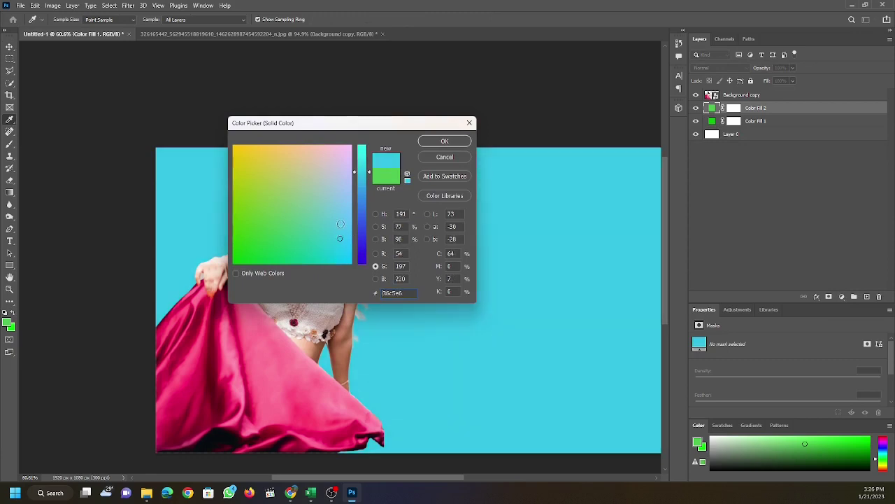
{"action": "left_click", "coordinate": [443, 141]}
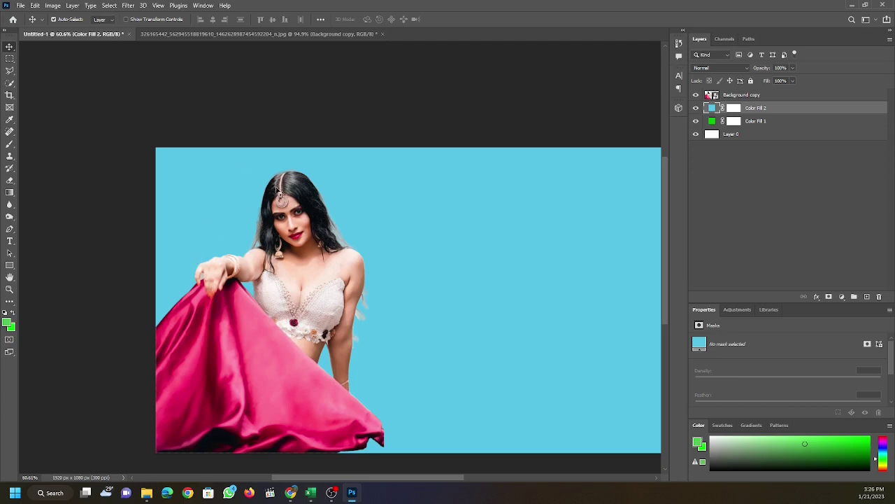
Close the original portrait document without saving, then select the Background copy layer in Untitled-1
{"action": "left_click", "coordinate": [249, 33]}
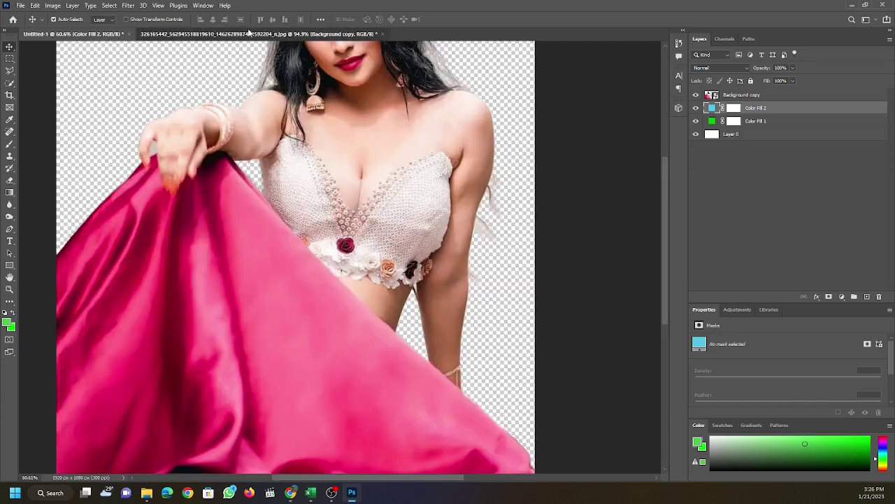
{"action": "left_click", "coordinate": [384, 34]}
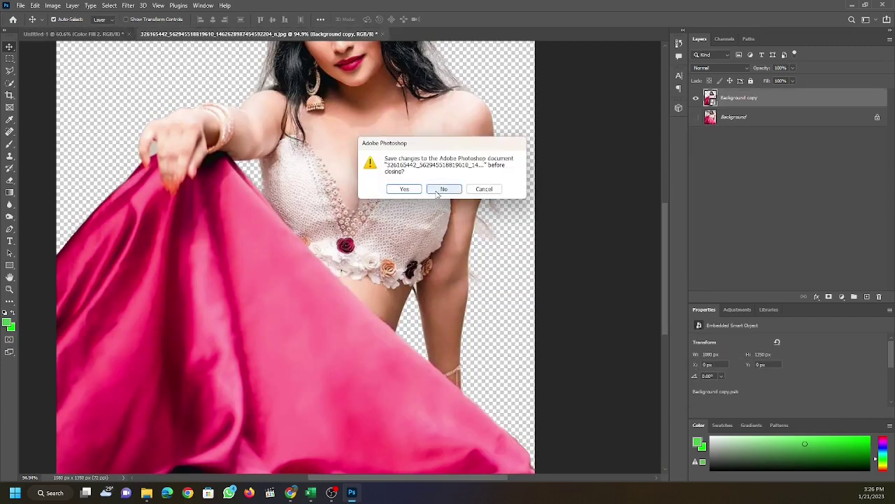
{"action": "left_click", "coordinate": [443, 189]}
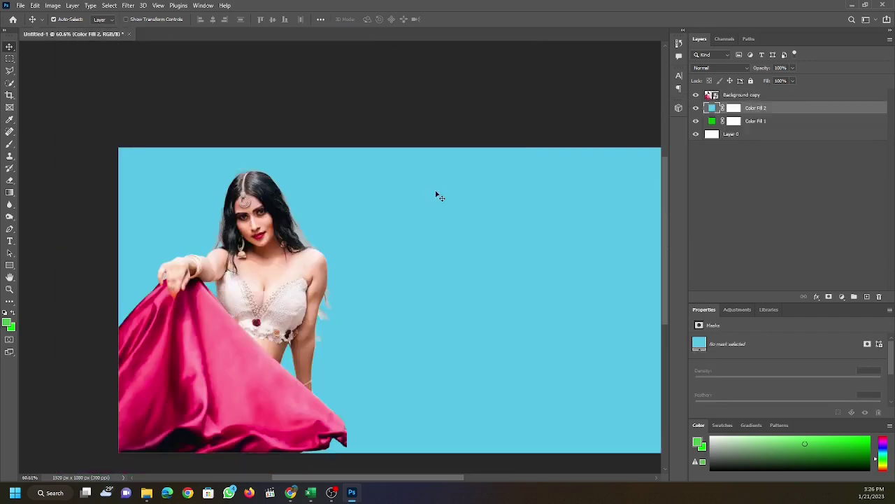
{"action": "left_click", "coordinate": [763, 97]}
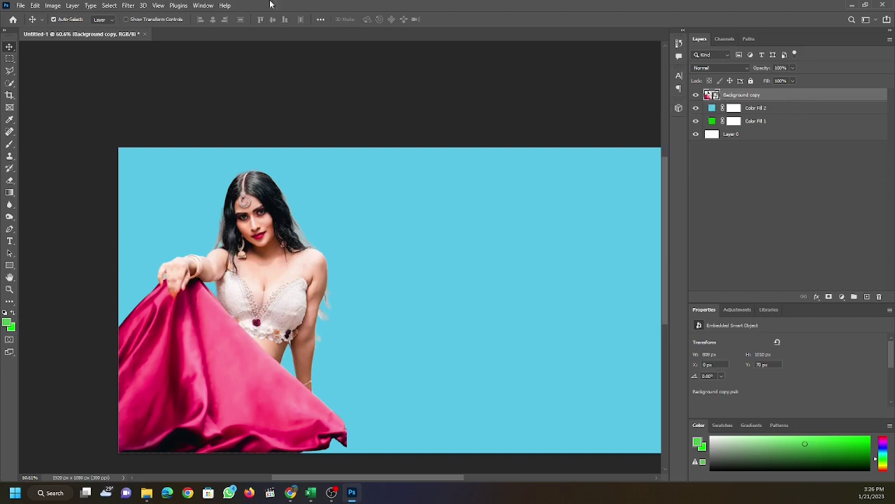
Open the Liquify filter on the woman's layer and bring its window fully into view
{"action": "left_click", "coordinate": [122, 7]}
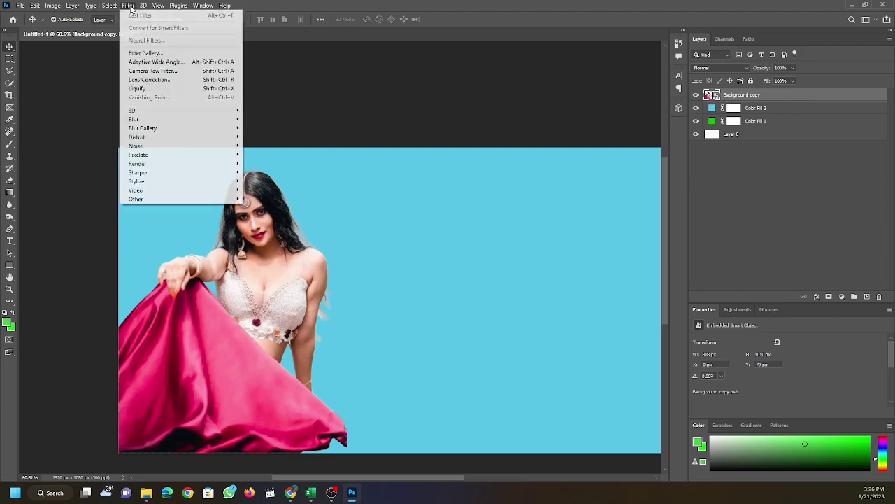
{"action": "left_click", "coordinate": [144, 90]}
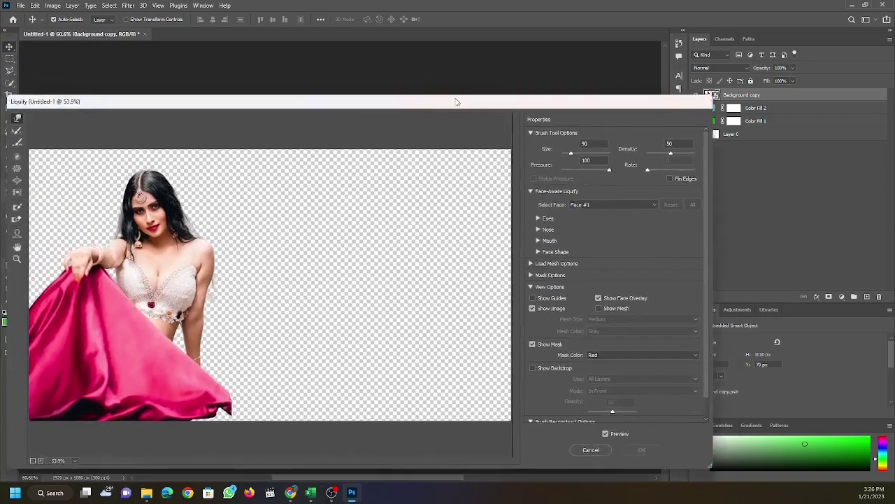
{"action": "left_click_drag", "start_coordinate": [456, 102], "coordinate": [576, 80]}
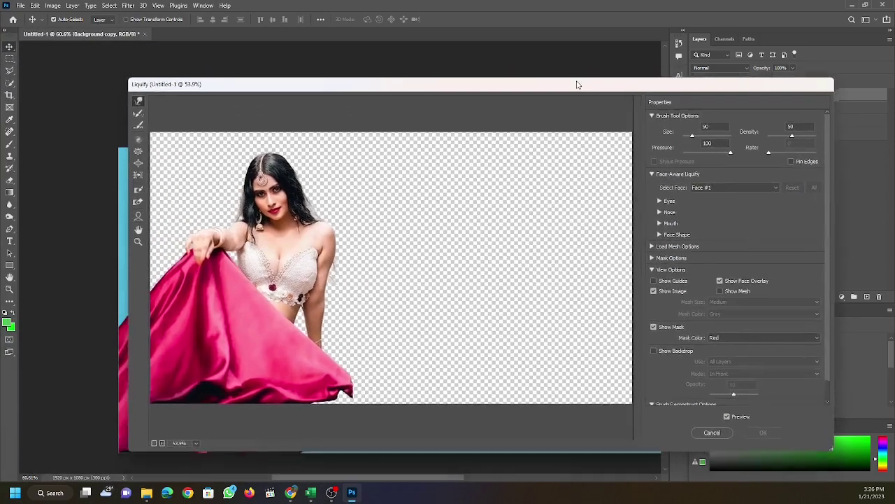
{"action": "scroll", "coordinate": [192, 281], "scroll_direction": "up", "scroll_amount": 1}
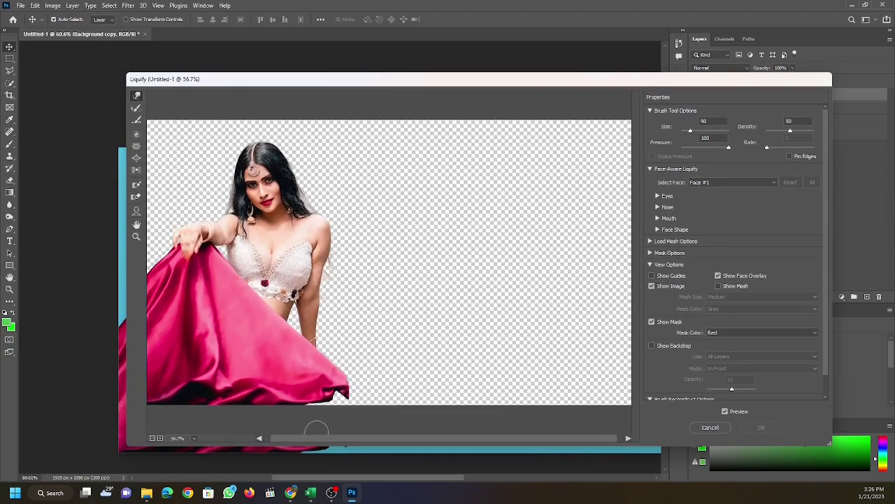
{"action": "scroll", "coordinate": [270, 420], "scroll_direction": "up", "scroll_amount": 1}
Zoom the Liquify preview to 66.7% and select the Bloat brush (size 125, rate 80)
{"action": "key", "text": "ctrl+plus"}
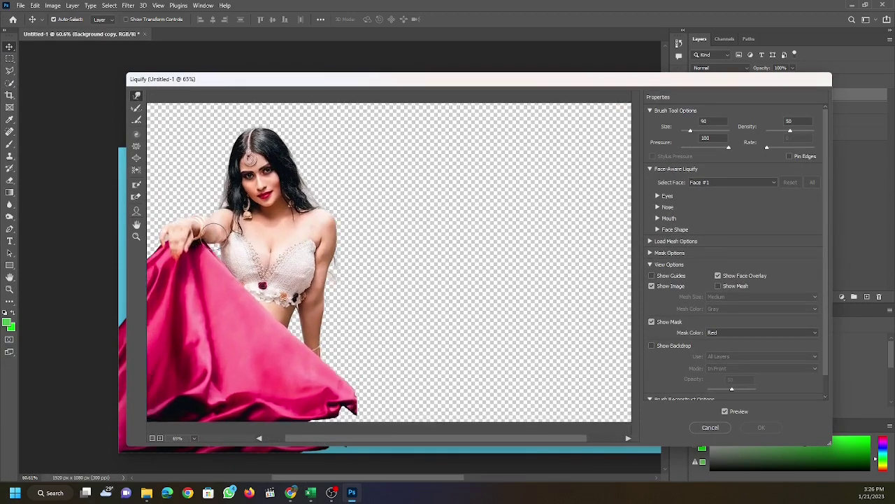
{"action": "left_click_drag", "start_coordinate": [396, 440], "coordinate": [372, 439]}
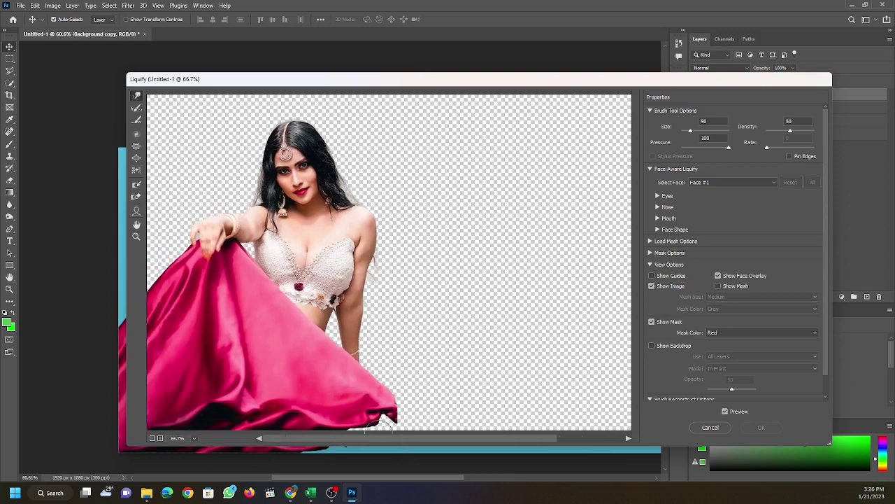
{"action": "left_click", "coordinate": [135, 158]}
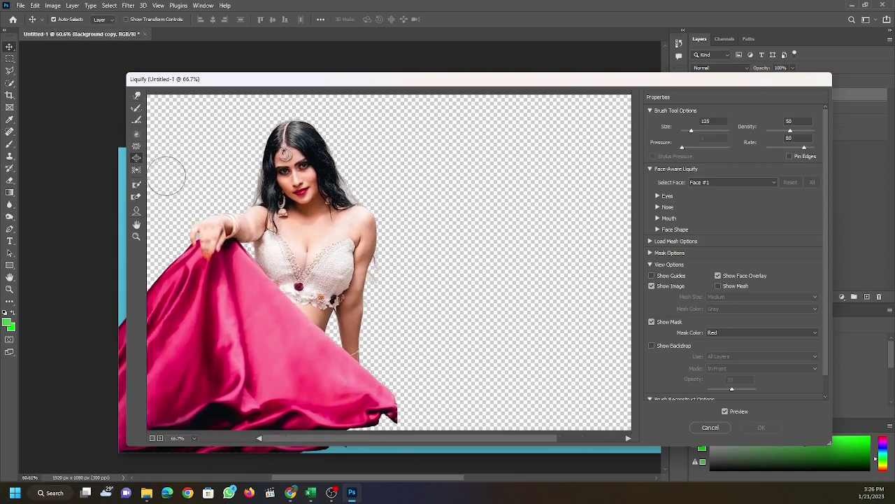
{"action": "scroll", "coordinate": [287, 259], "scroll_direction": "up", "scroll_amount": 1}
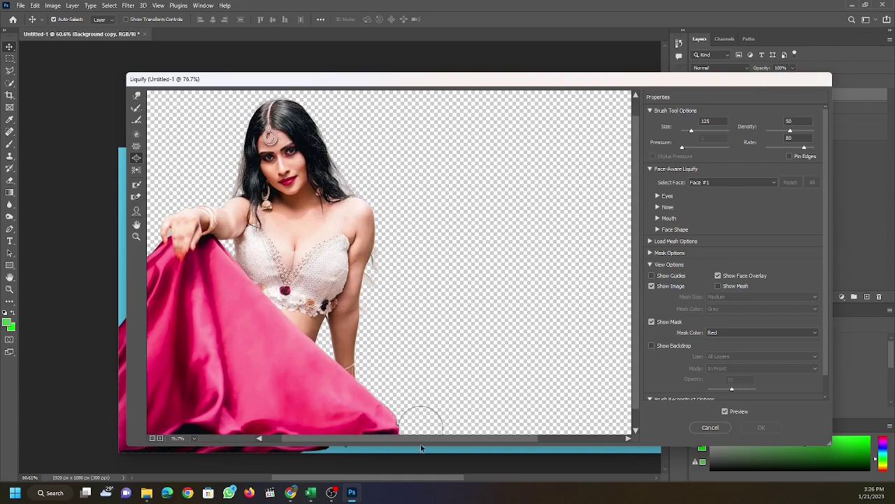
{"action": "scroll", "coordinate": [278, 270], "scroll_direction": "up", "scroll_amount": 1}
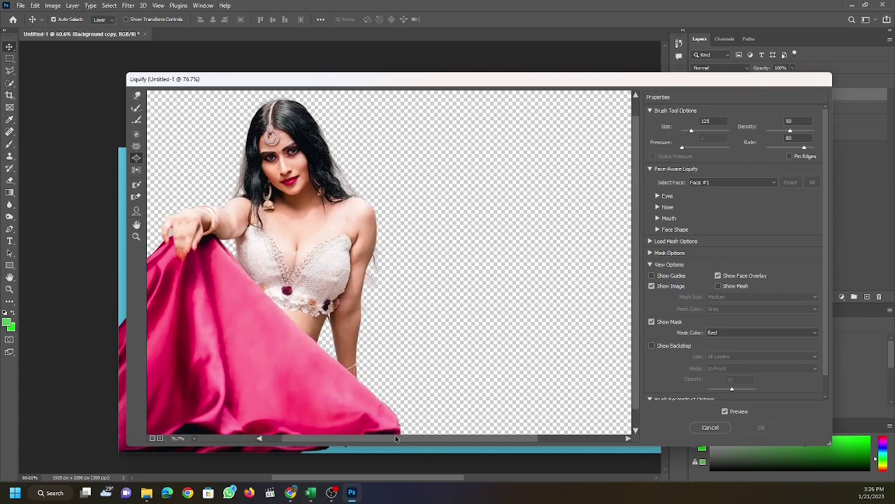
{"action": "scroll", "coordinate": [279, 269], "scroll_direction": "up", "scroll_amount": 1}
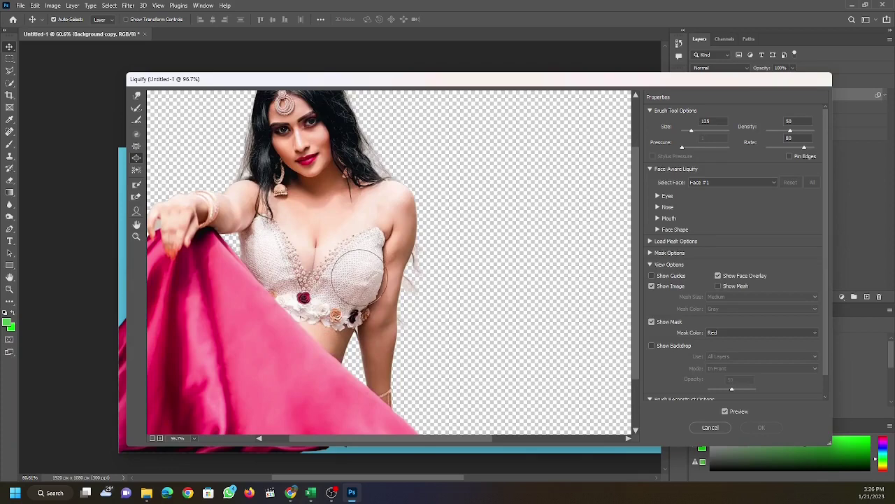
Enlarge the Liquify brush to 200 and bloat the center and left side of the chest
{"action": "key", "text": "bracketright"}
{"action": "key", "text": "bracketright"}
{"action": "left_click_drag", "start_coordinate": [355, 273], "coordinate": [360, 287]}
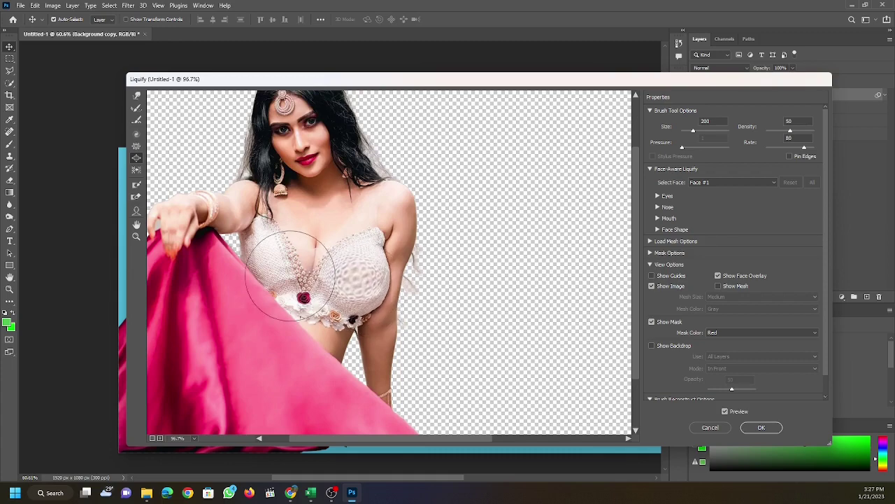
{"action": "mouse_move", "coordinate": [265, 261]}
{"action": "left_mouse_down"}
{"action": "mouse_move", "coordinate": [283, 281]}
{"action": "mouse_move", "coordinate": [256, 272]}
{"action": "left_mouse_up"}
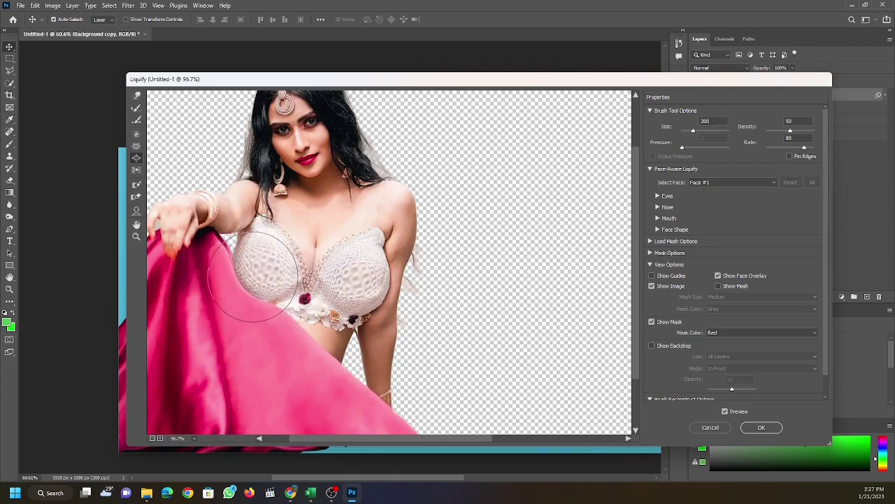
{"action": "left_click_drag", "start_coordinate": [256, 271], "coordinate": [249, 272]}
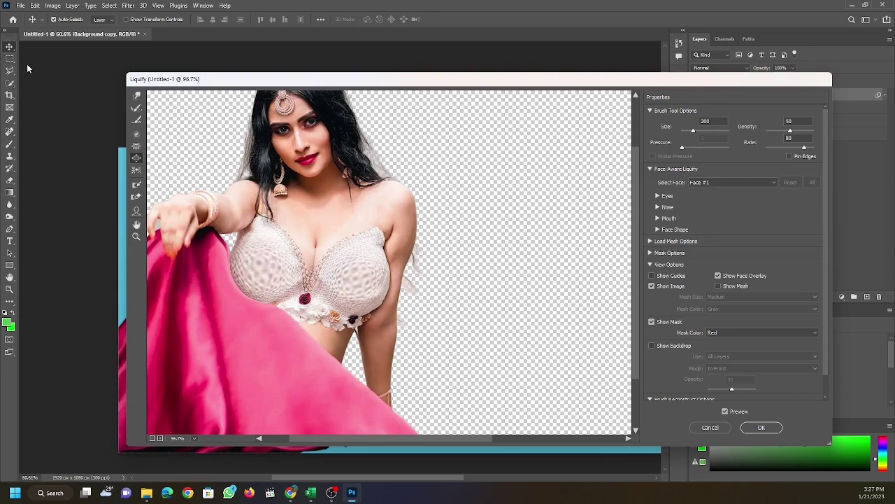
{"action": "left_click", "coordinate": [136, 95]}
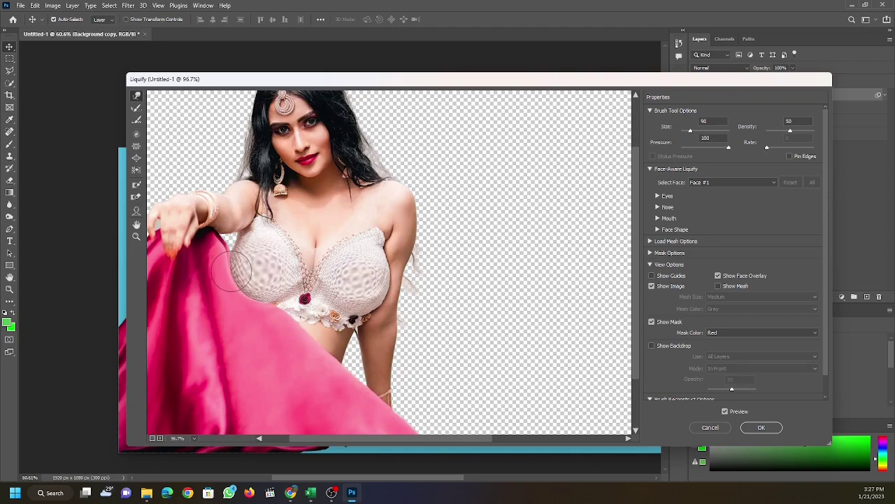
Subtly push the bust area with a resized Forward Warp brush and apply Liquify as a smart filter
{"action": "key", "text": "bracketleft"}
{"action": "key", "text": "bracketleft"}
{"action": "key", "text": "bracketleft"}
{"action": "key", "text": "bracketleft"}
{"action": "key", "text": "bracketleft"}
{"action": "key", "text": "bracketleft"}
{"action": "key", "text": "bracketleft"}
{"action": "key", "text": "bracketleft"}
{"action": "key", "text": "bracketleft"}
{"action": "key", "text": "bracketleft"}
{"action": "key", "text": "bracketleft"}
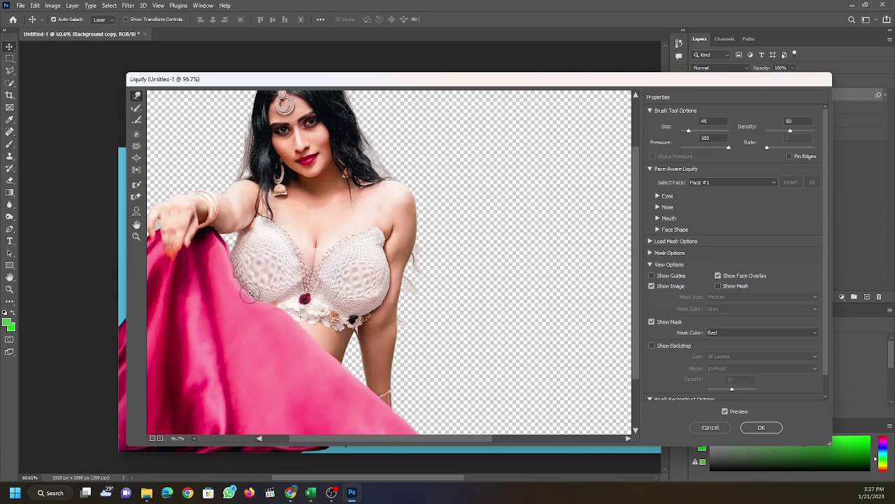
{"action": "key", "text": "alt"}
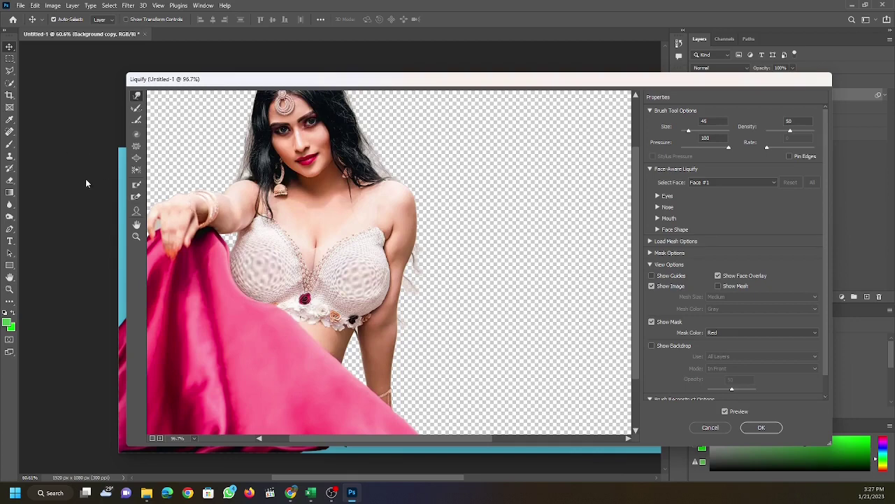
{"action": "key", "text": "bracketright"}
{"action": "key", "text": "bracketright"}
{"action": "key", "text": "bracketright"}
{"action": "key", "text": "bracketright"}
{"action": "key", "text": "bracketright"}
{"action": "key", "text": "bracketright"}
{"action": "key", "text": "bracketright"}
{"action": "key", "text": "bracketright"}
{"action": "key", "text": "bracketright"}
{"action": "key", "text": "bracketright"}
{"action": "key", "text": "bracketright"}
{"action": "key", "text": "bracketright"}
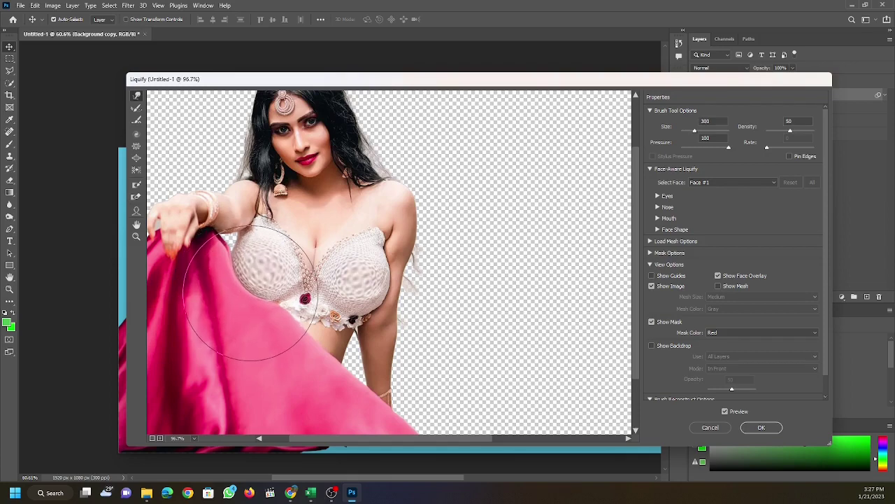
{"action": "left_click_drag", "start_coordinate": [248, 291], "coordinate": [245, 290]}
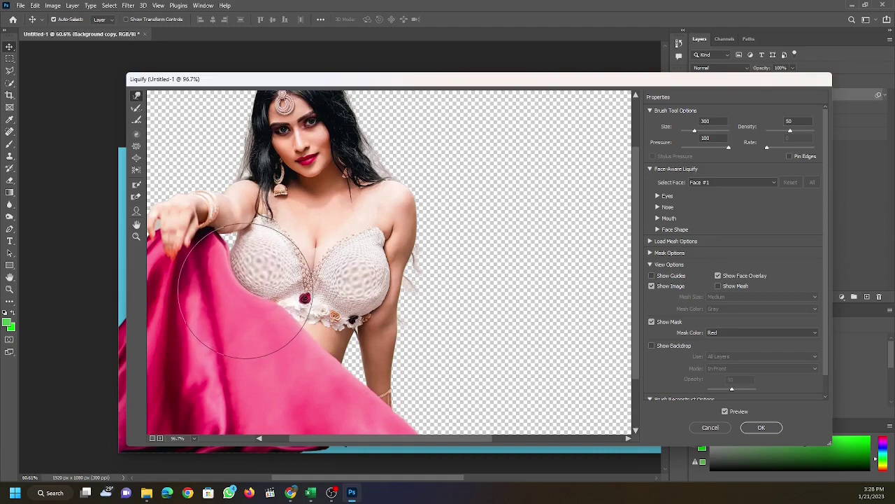
{"action": "left_click_drag", "start_coordinate": [246, 290], "coordinate": [245, 290]}
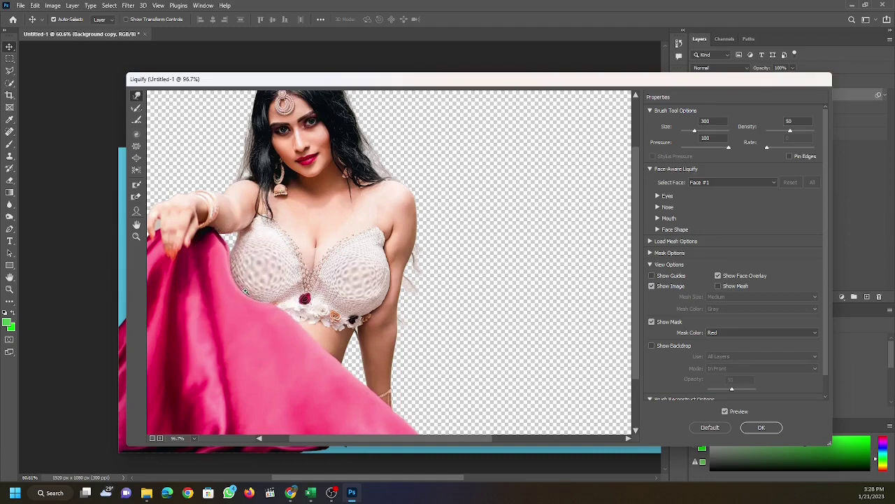
{"action": "key", "text": "bracketleft"}
{"action": "key", "text": "bracketleft"}
{"action": "key", "text": "bracketleft"}
{"action": "key", "text": "bracketleft"}
{"action": "key", "text": "bracketleft"}
{"action": "key", "text": "bracketleft"}
{"action": "key", "text": "bracketleft"}
{"action": "key", "text": "bracketleft"}
{"action": "key", "text": "bracketleft"}
{"action": "key", "text": "bracketleft"}
{"action": "key", "text": "bracketleft"}
{"action": "key", "text": "bracketleft"}
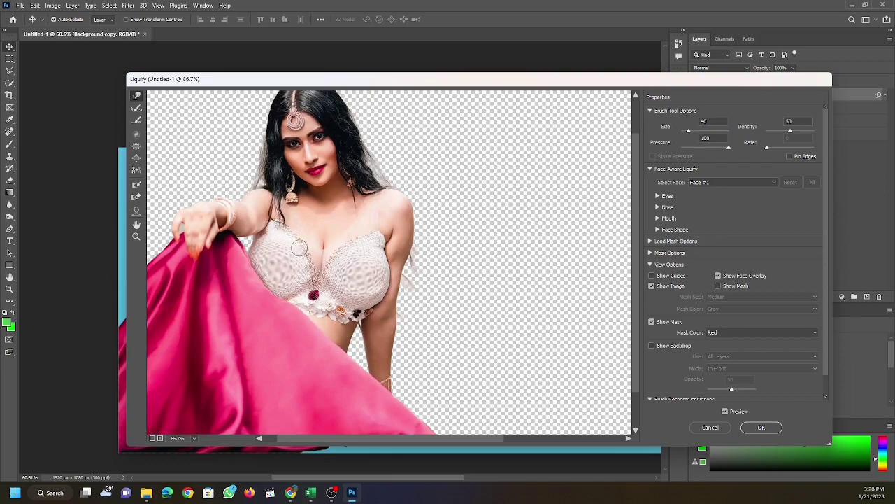
{"action": "left_click", "coordinate": [752, 429]}
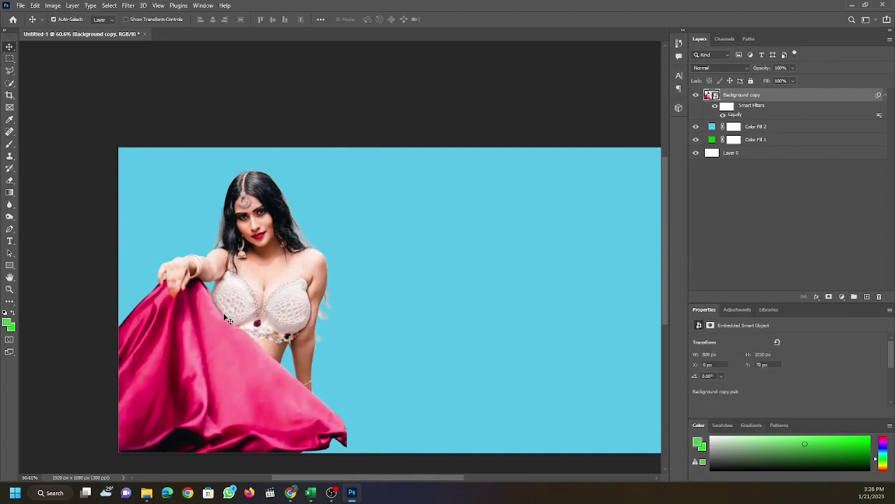
Choose the Dodge Tool, rasterize the woman's smart object layer, and undo an accidental layer deletion
{"action": "left_click", "coordinate": [8, 205]}
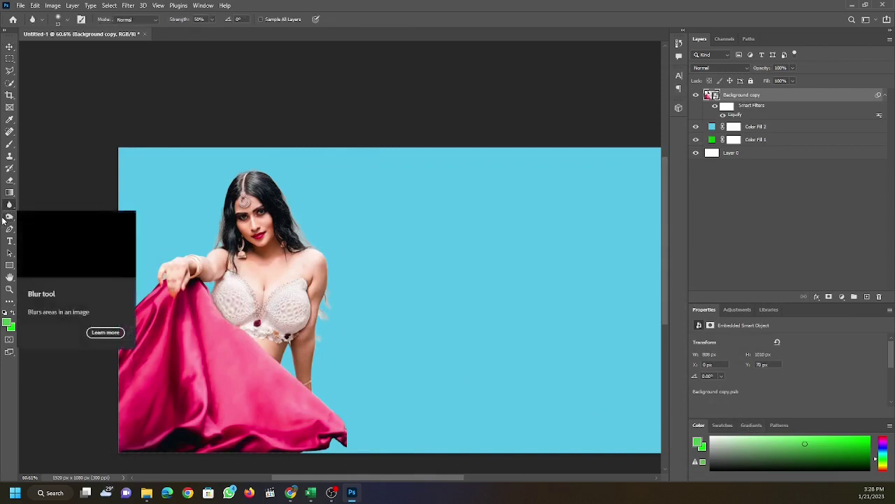
{"action": "left_click", "coordinate": [9, 216]}
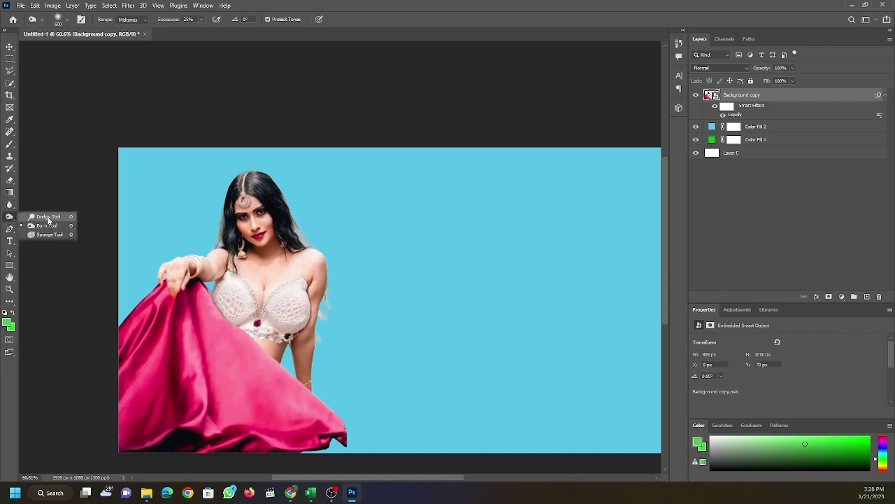
{"action": "left_click", "coordinate": [47, 224]}
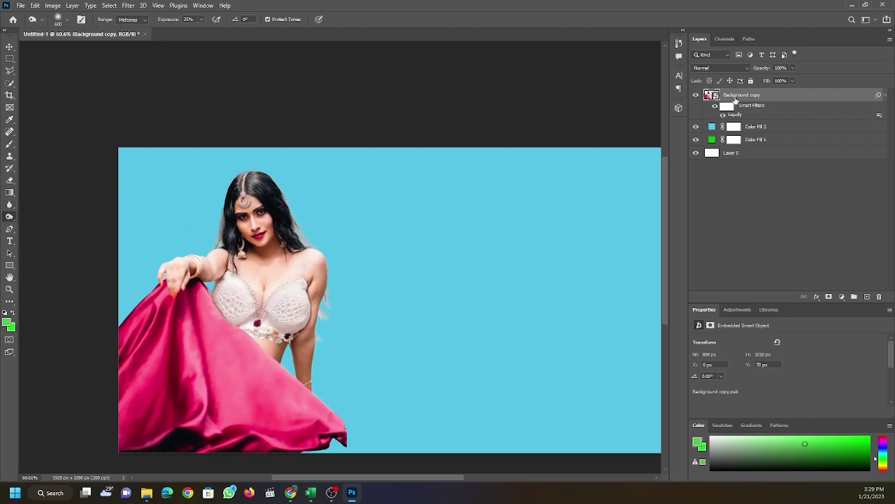
{"action": "left_click", "coordinate": [232, 305]}
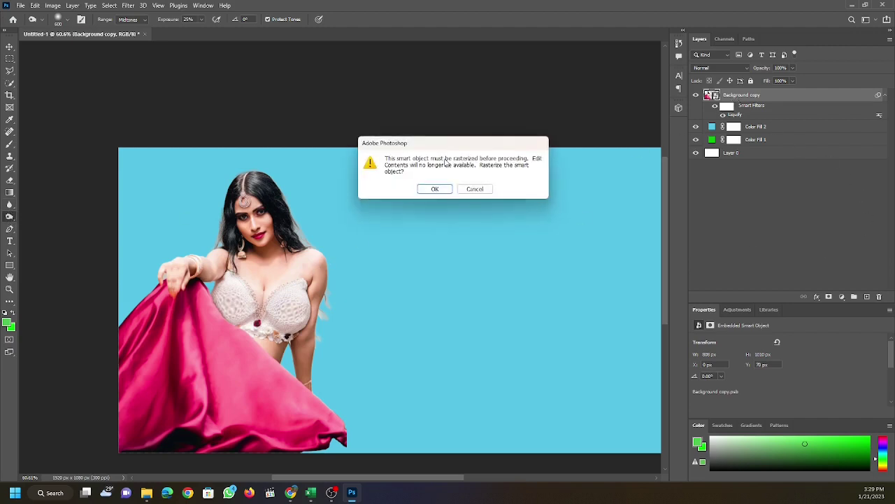
{"action": "left_click", "coordinate": [434, 189]}
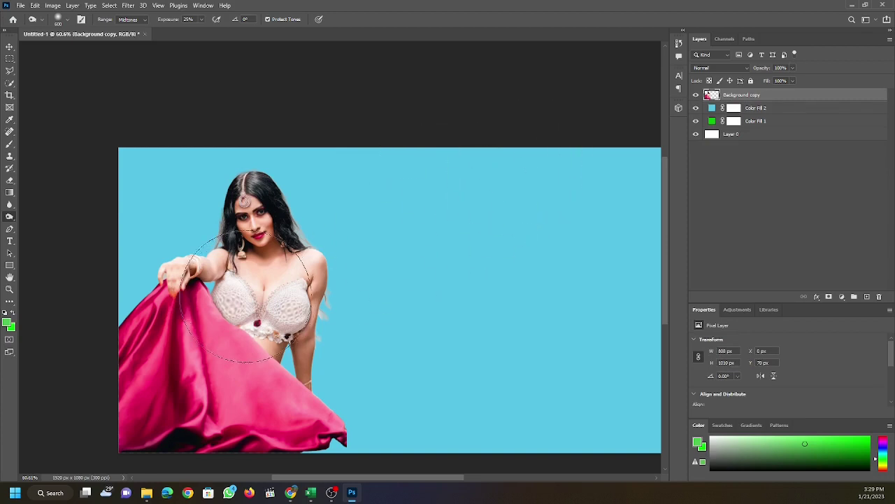
{"action": "key", "text": "Delete"}
{"action": "key", "text": "Delete"}
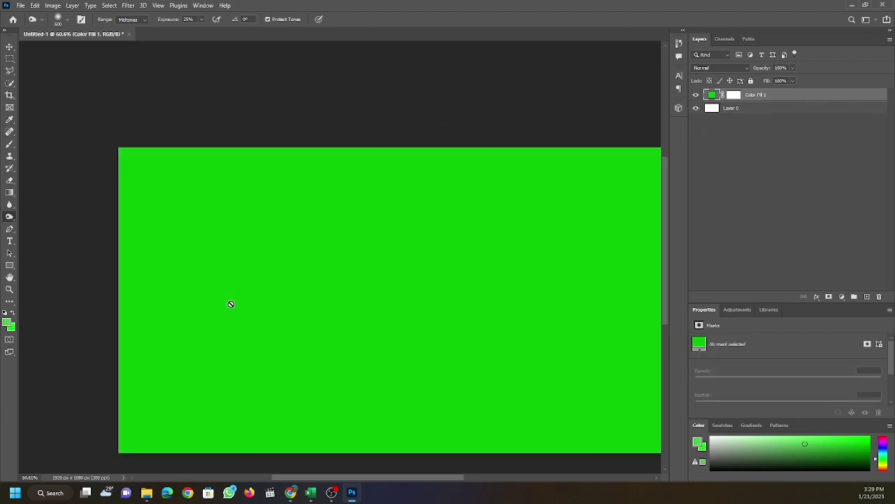
{"action": "key", "text": "ctrl+z"}
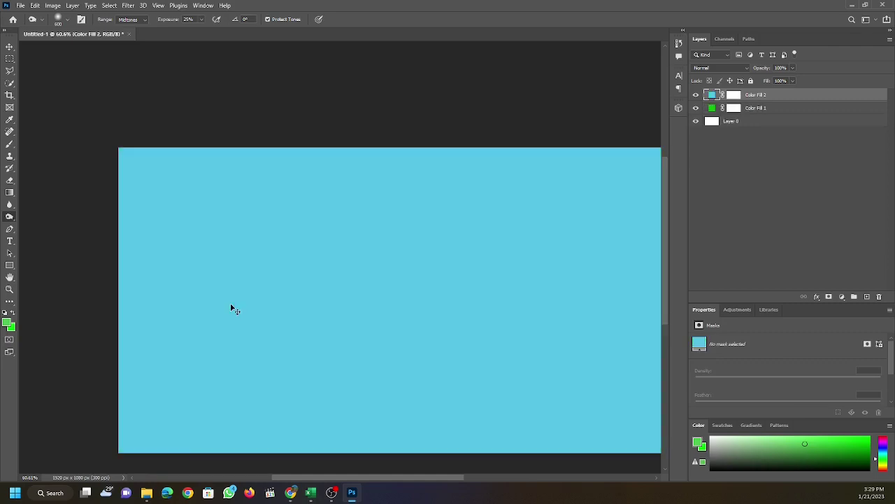
{"action": "key", "text": "ctrl+z"}
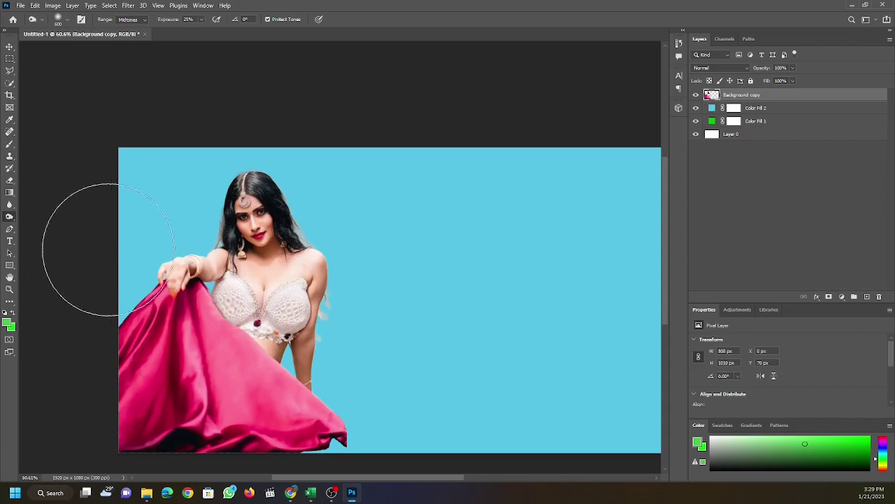
Dodge the woman's chest with a brush under 200, keeping Midtones range at 25% exposure
{"action": "key", "text": "bracketleft"}
{"action": "key", "text": "bracketleft"}
{"action": "key", "text": "bracketleft"}
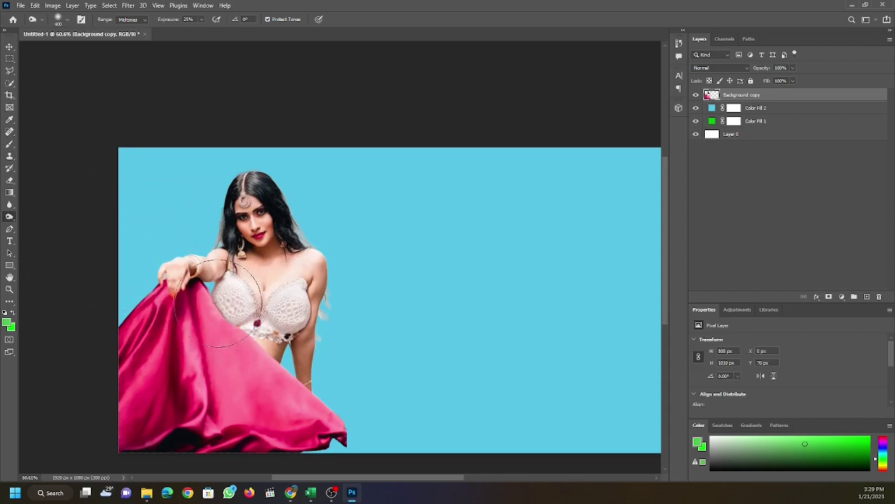
{"action": "key", "text": "bracketleft"}
{"action": "mouse_move", "coordinate": [229, 311]}
{"action": "left_mouse_down"}
{"action": "mouse_move", "coordinate": [286, 305]}
{"action": "mouse_move", "coordinate": [293, 316]}
{"action": "mouse_move", "coordinate": [267, 287]}
{"action": "left_mouse_up"}
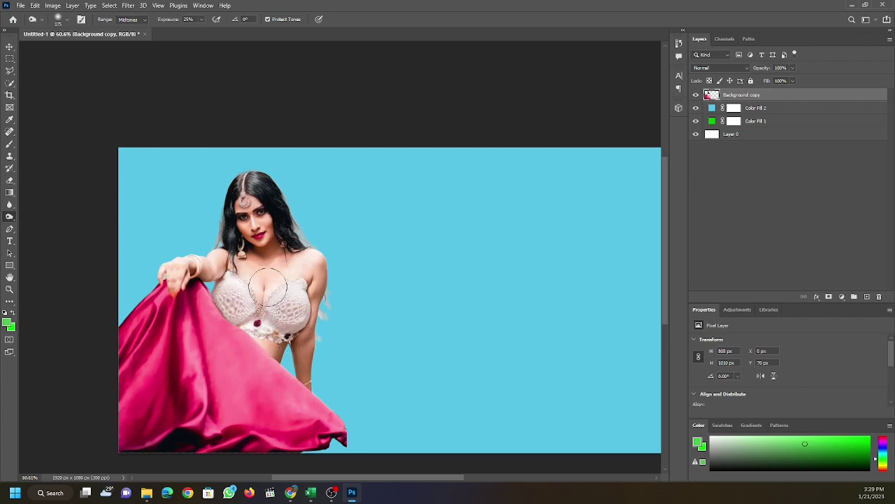
{"action": "key", "text": "bracketleft"}
{"action": "key", "text": "bracketleft"}
{"action": "key", "text": "bracketleft"}
{"action": "key", "text": "bracketleft"}
{"action": "key", "text": "bracketleft"}
{"action": "key", "text": "bracketleft"}
{"action": "left_click", "coordinate": [144, 22]}
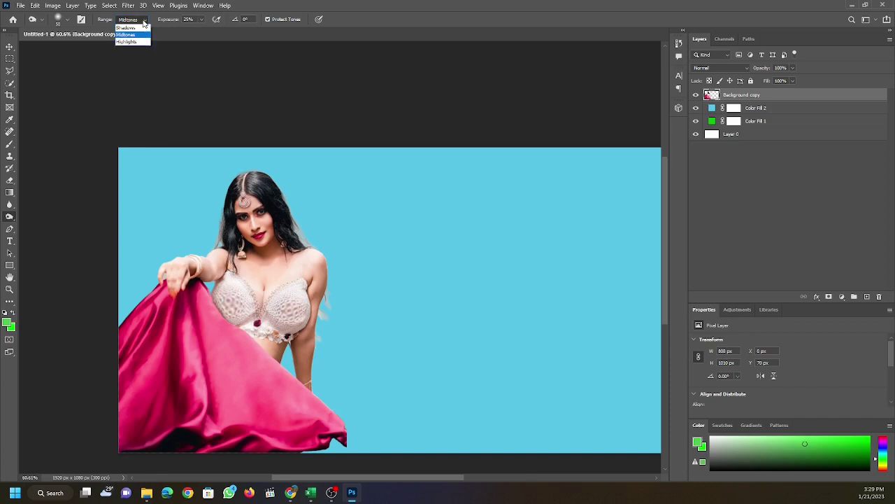
{"action": "left_click", "coordinate": [144, 21]}
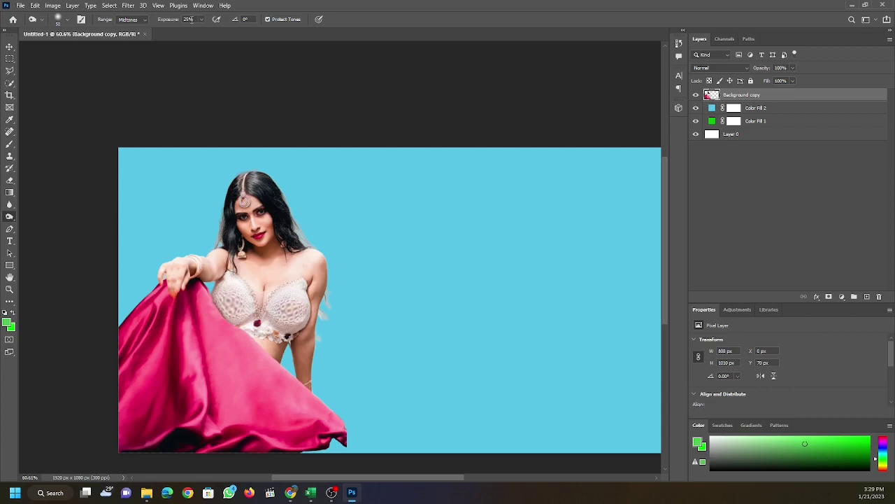
Raise the dodge exposure to 36% and zoom in and out to check the lightened chest
{"action": "key", "text": "Up"}
{"action": "key", "text": "Up"}
{"action": "key", "text": "Up"}
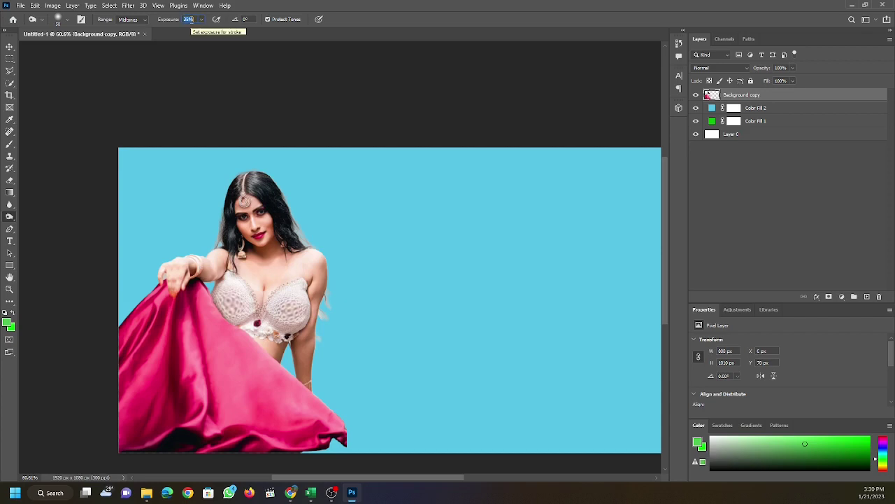
{"action": "key", "text": "Return"}
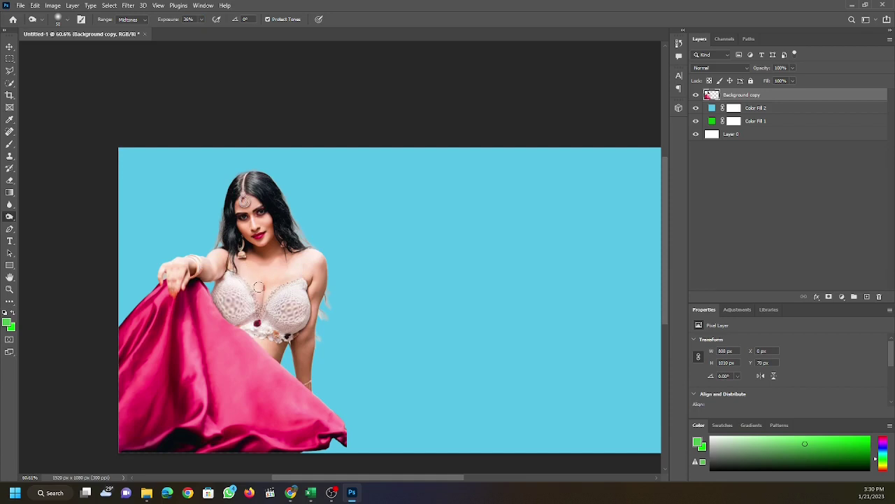
{"action": "scroll", "coordinate": [260, 287], "scroll_direction": "up", "scroll_amount": 2}
{"action": "scroll", "coordinate": [259, 286], "scroll_direction": "up", "scroll_amount": 2}
{"action": "scroll", "coordinate": [260, 281], "scroll_direction": "up", "scroll_amount": 2}
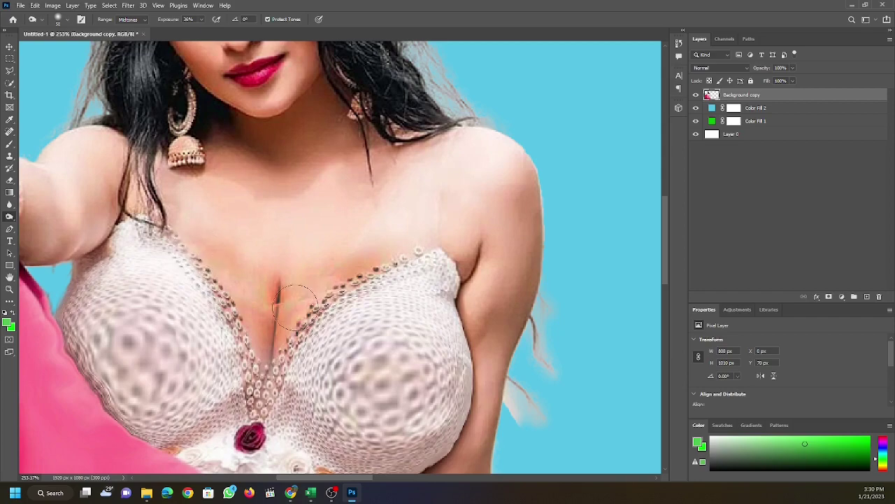
{"action": "scroll", "coordinate": [297, 320], "scroll_direction": "down", "scroll_amount": 3}
{"action": "scroll", "coordinate": [298, 320], "scroll_direction": "down", "scroll_amount": 2}
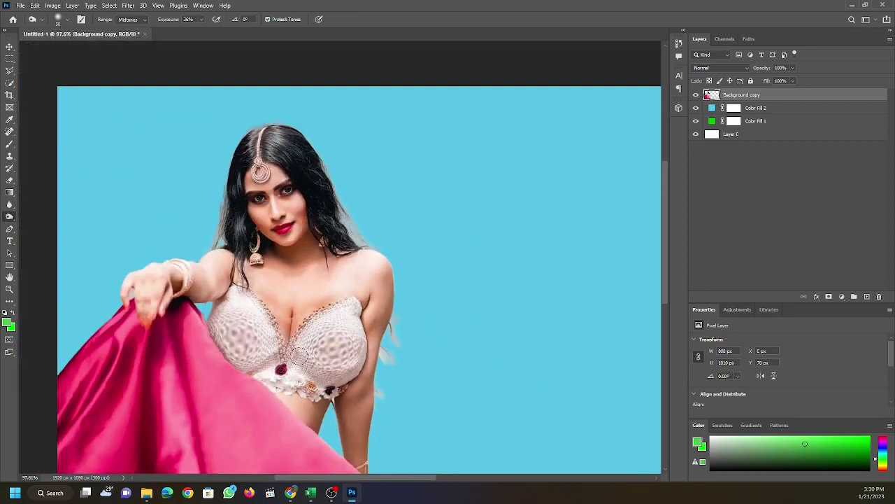
{"action": "scroll", "coordinate": [324, 334], "scroll_direction": "down", "scroll_amount": 1}
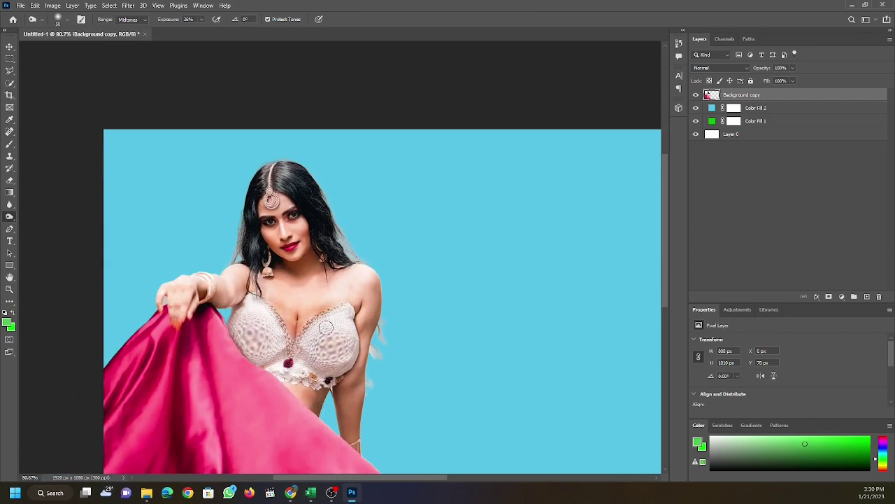
{"action": "scroll", "coordinate": [318, 319], "scroll_direction": "down", "scroll_amount": 2}
{"action": "scroll", "coordinate": [299, 308], "scroll_direction": "down", "scroll_amount": 1}
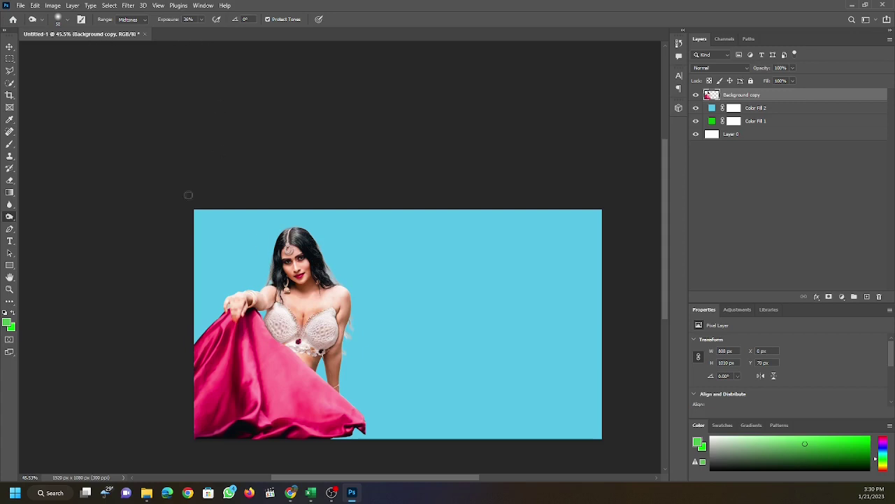
{"action": "left_click", "coordinate": [20, 7]}
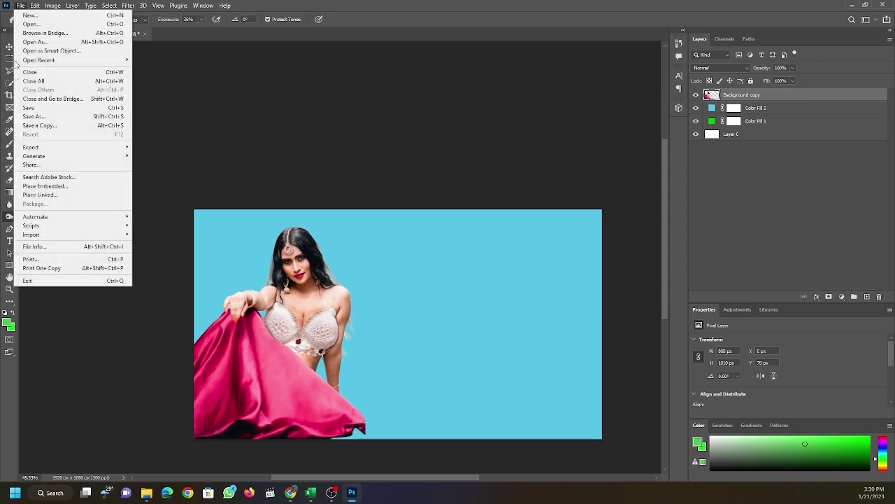
{"action": "left_click", "coordinate": [26, 109]}
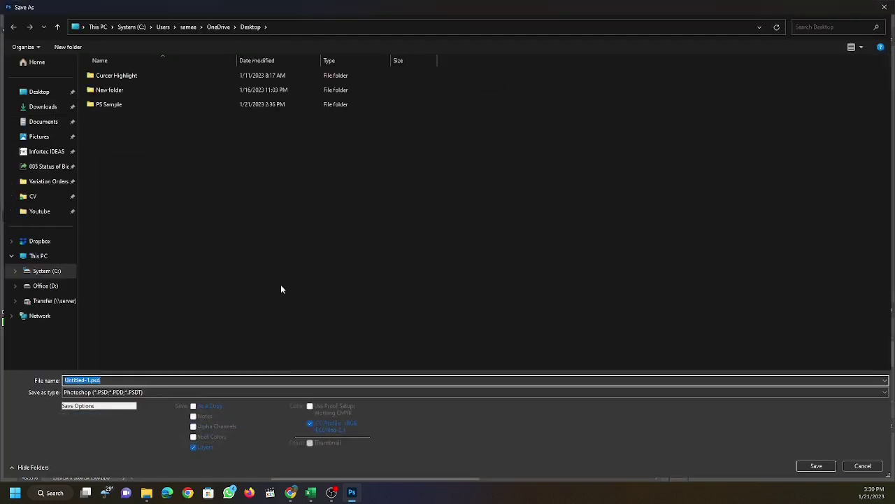
{"action": "left_click", "coordinate": [862, 465]}
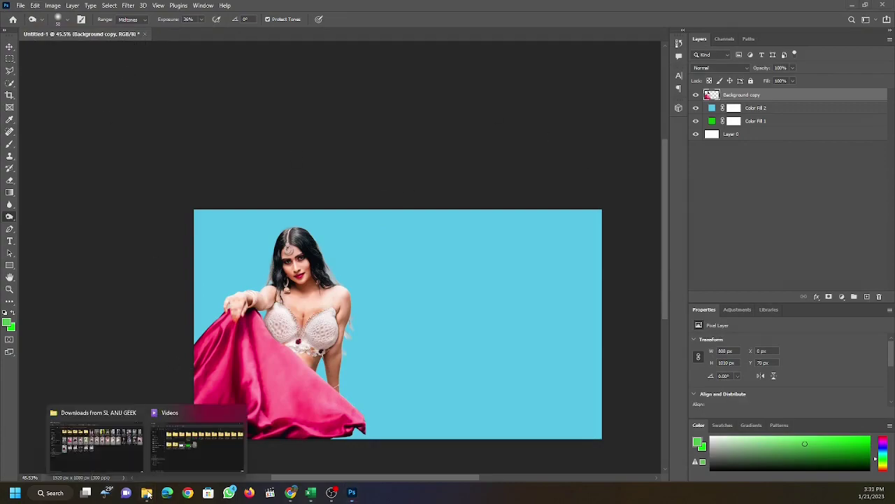
{"action": "mouse_move", "coordinate": [146, 493]}
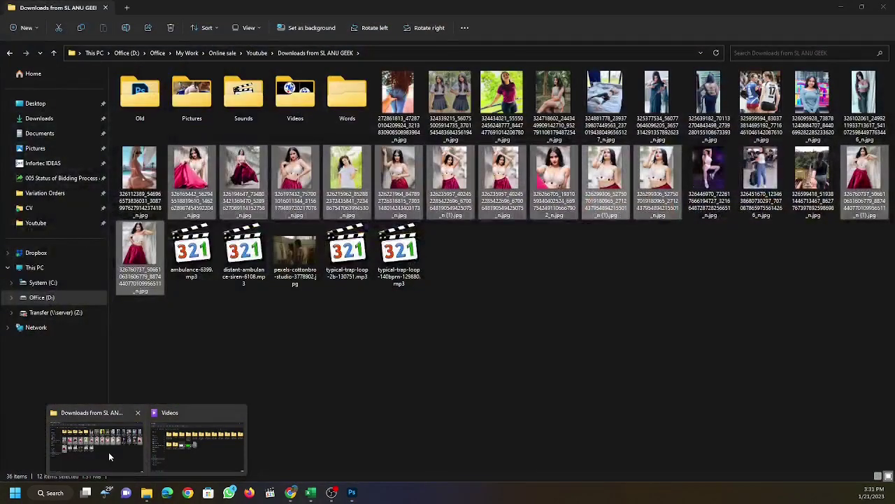
Drag the second woman's photo from the downloads folder onto the Photoshop canvas
{"action": "left_click", "coordinate": [108, 452]}
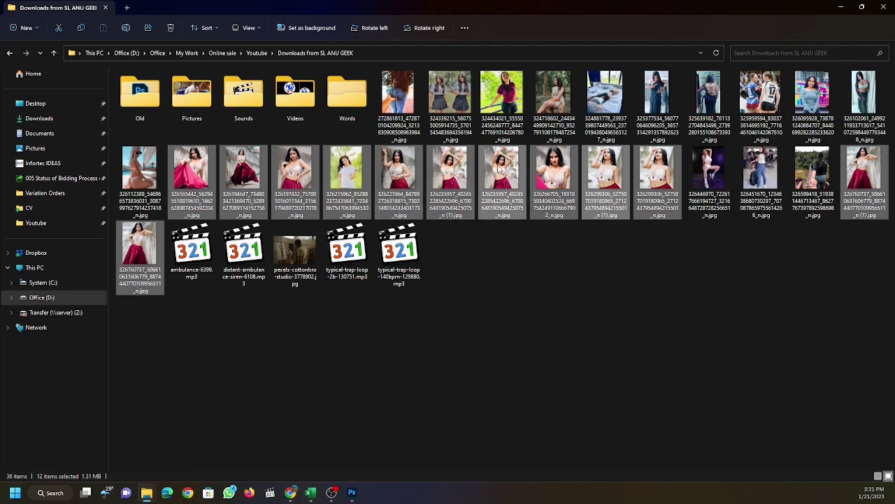
{"action": "left_click", "coordinate": [498, 168]}
{"action": "mouse_move", "coordinate": [352, 492]}
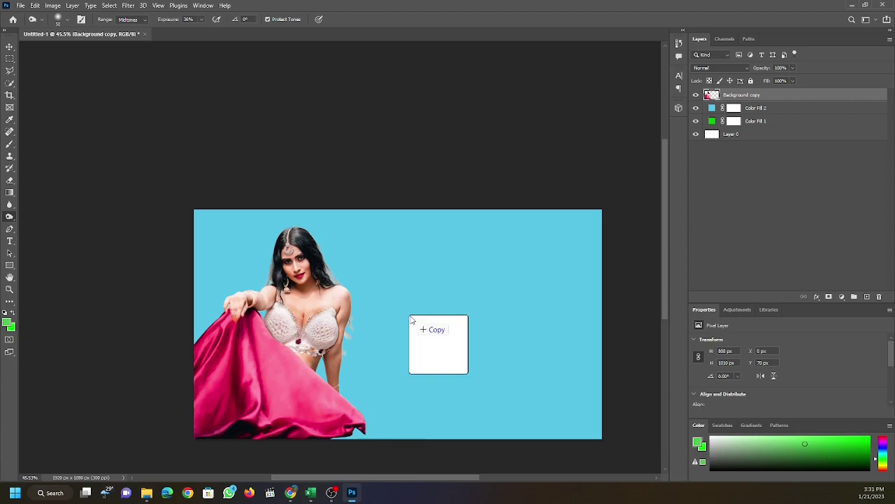
{"action": "left_click_drag", "start_coordinate": [345, 483], "coordinate": [410, 315]}
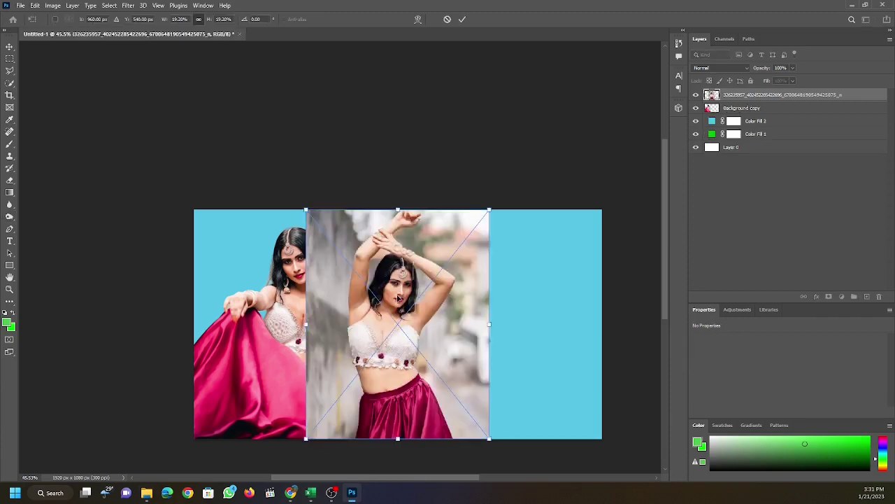
Move the new photo to the canvas's right half and convert Background copy to a smart object
{"action": "left_click_drag", "start_coordinate": [399, 297], "coordinate": [511, 297]}
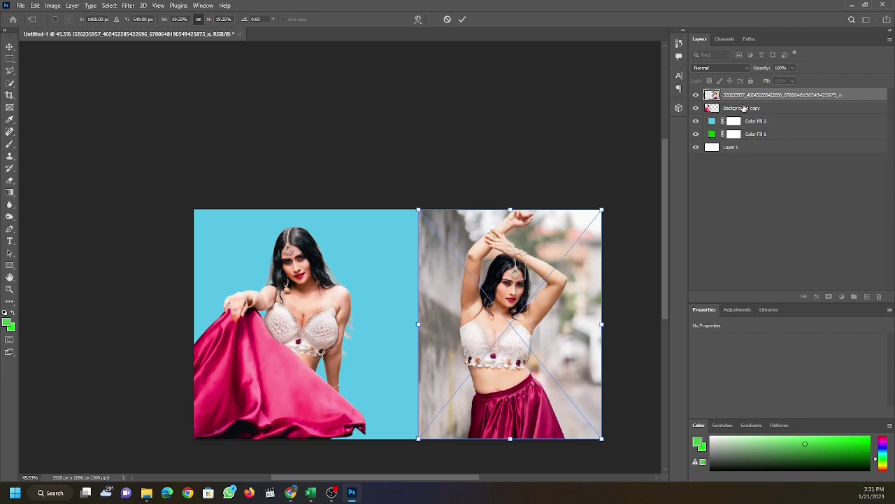
{"action": "left_click", "coordinate": [741, 107]}
{"action": "right_click", "coordinate": [742, 104]}
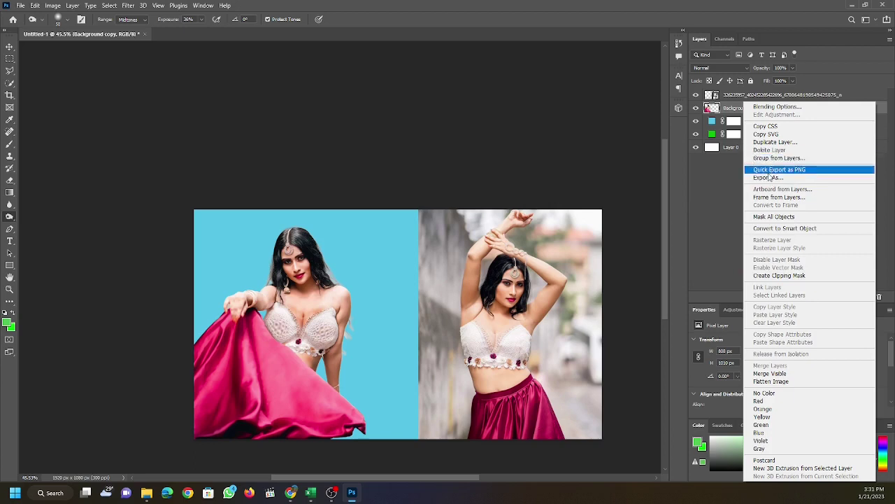
{"action": "left_click", "coordinate": [774, 229]}
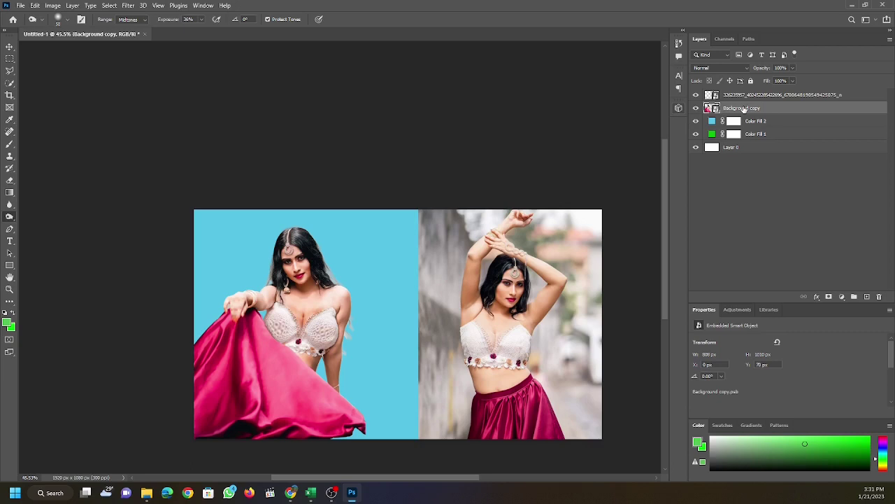
Hide the left woman, blue, green and white layers, then open the portrait in its own document
{"action": "left_click", "coordinate": [695, 108]}
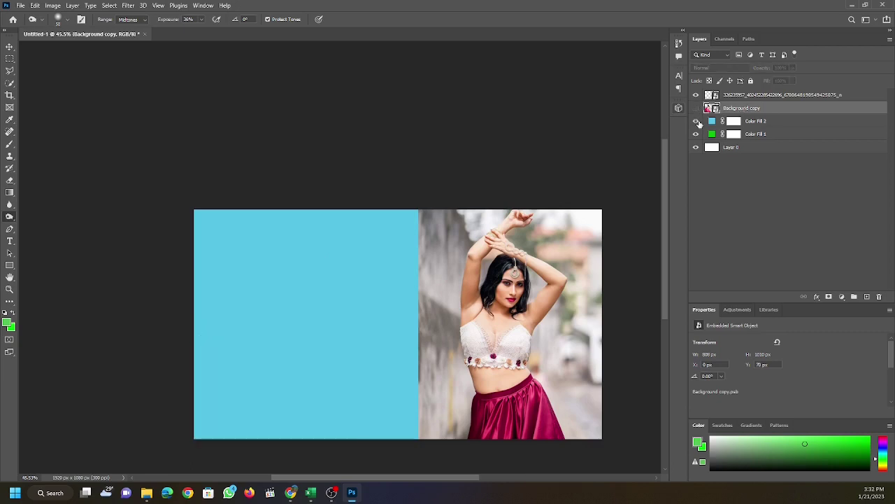
{"action": "left_click", "coordinate": [696, 121]}
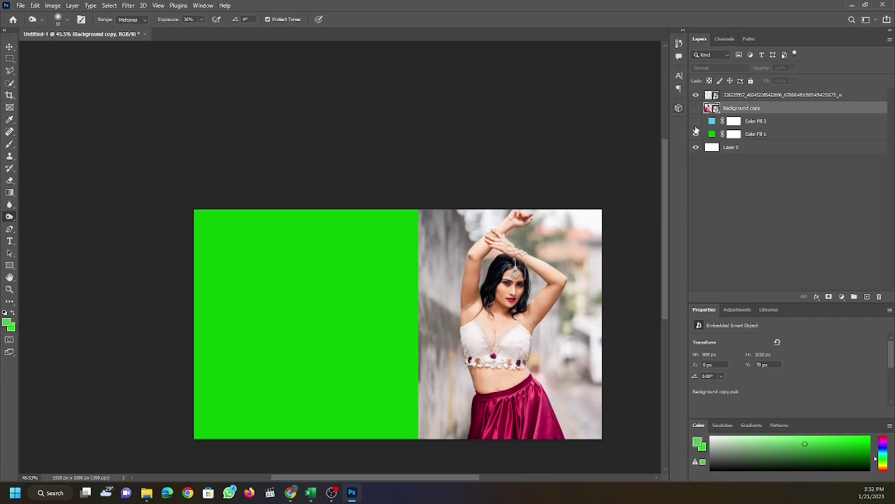
{"action": "left_click", "coordinate": [695, 134]}
{"action": "left_click", "coordinate": [695, 148]}
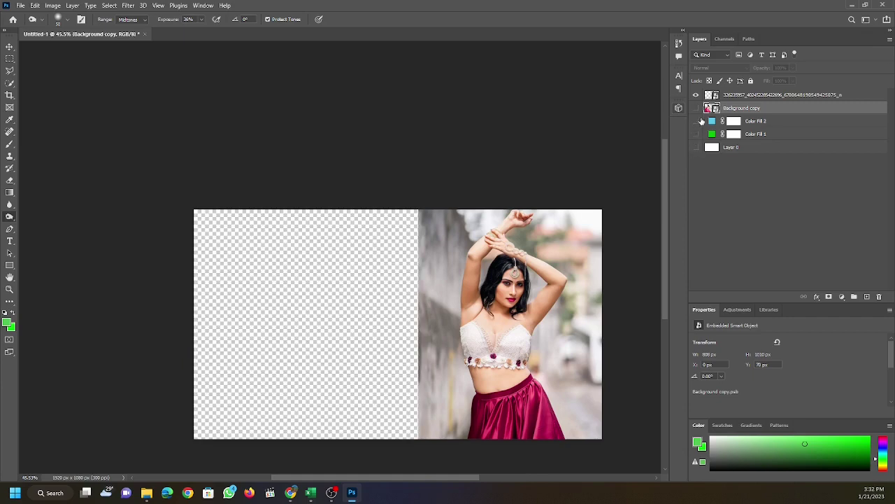
{"action": "left_click", "coordinate": [738, 96]}
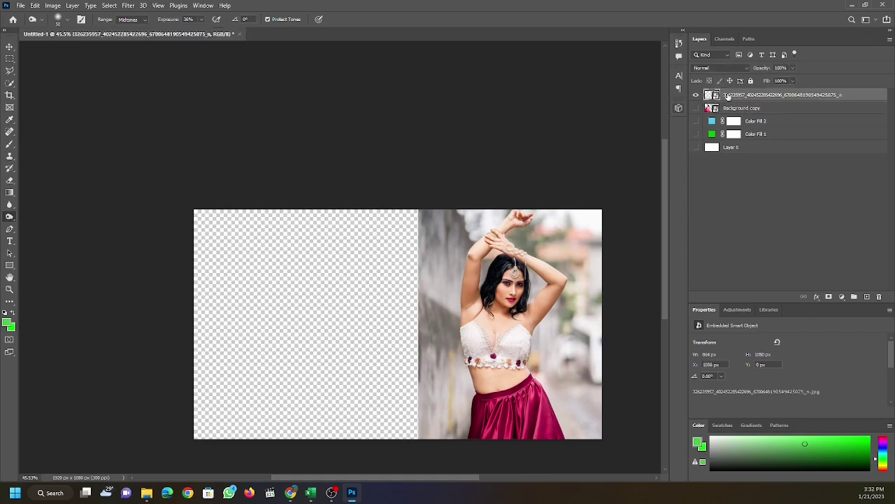
{"action": "double_click", "coordinate": [728, 95]}
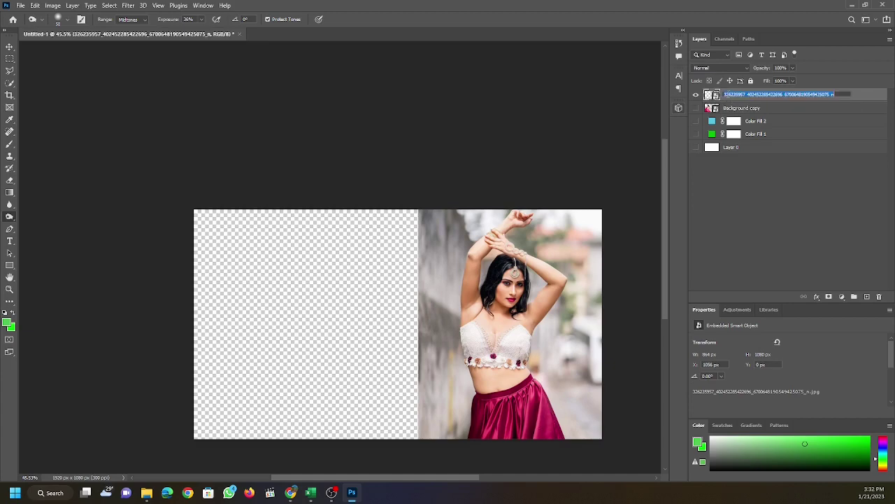
{"action": "double_click", "coordinate": [708, 96]}
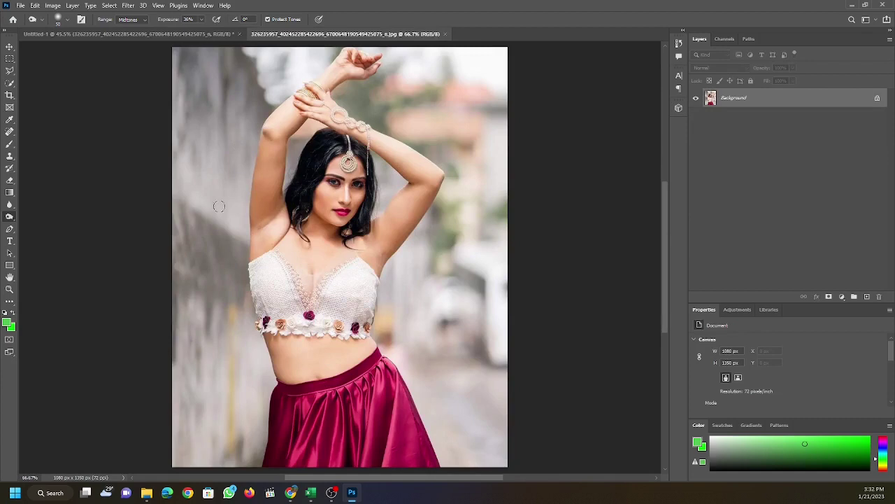
Select the raised-arms woman with the Object Selection Tool and zoom in to check her edges
{"action": "right_click", "coordinate": [9, 82]}
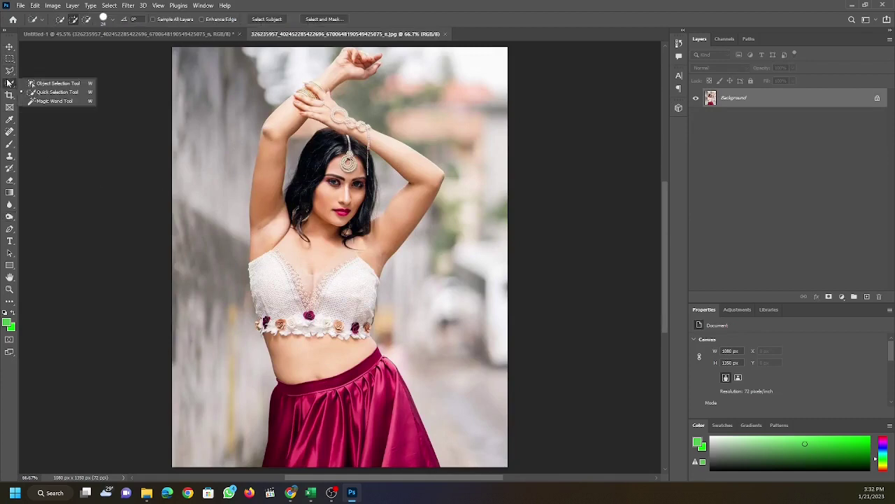
{"action": "left_click", "coordinate": [56, 85]}
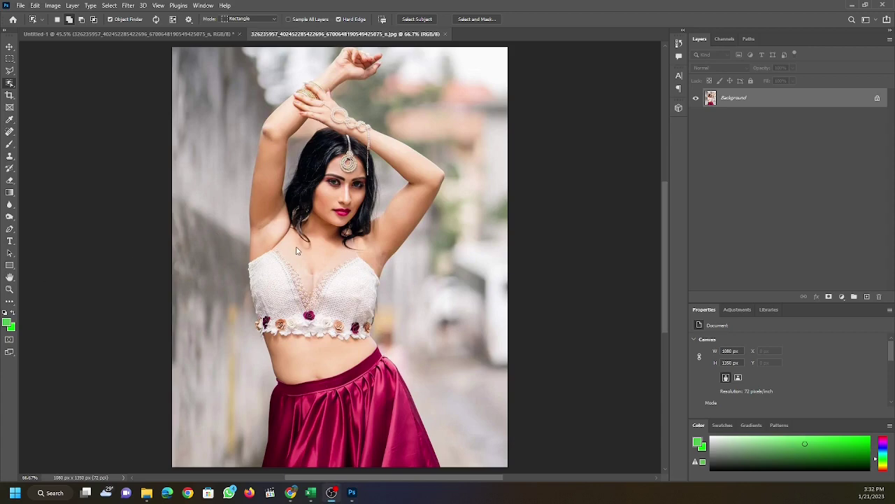
{"action": "left_click", "coordinate": [296, 250]}
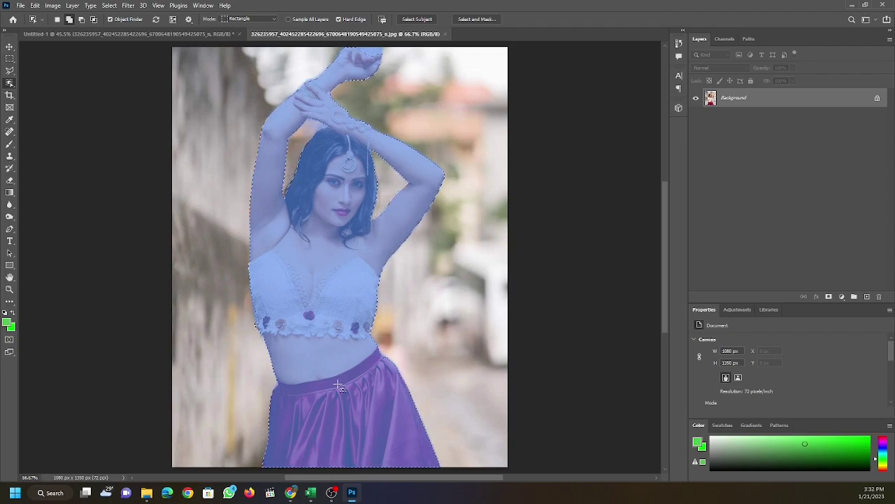
{"action": "scroll", "coordinate": [338, 386], "scroll_direction": "up", "scroll_amount": 1}
{"action": "scroll", "coordinate": [338, 387], "scroll_direction": "up", "scroll_amount": 1}
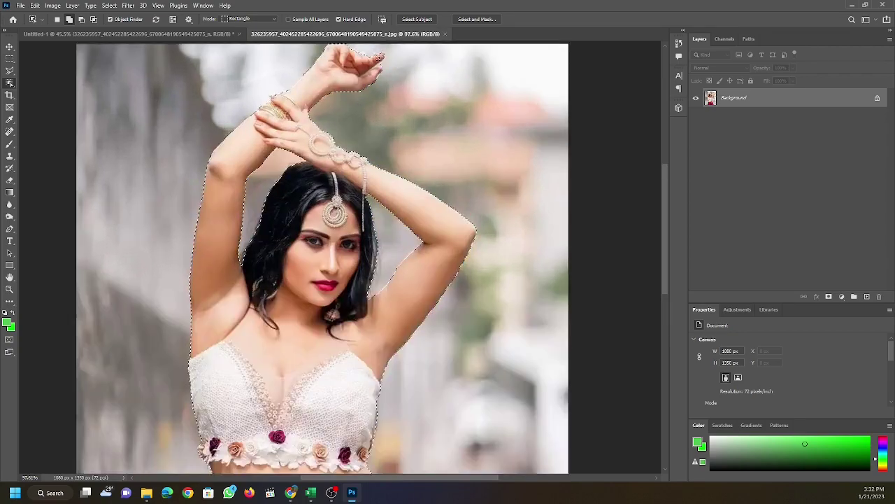
{"action": "scroll", "coordinate": [372, 89], "scroll_direction": "up", "scroll_amount": 2}
{"action": "scroll", "coordinate": [372, 89], "scroll_direction": "up", "scroll_amount": 2}
{"action": "scroll", "coordinate": [371, 89], "scroll_direction": "up", "scroll_amount": 2}
{"action": "scroll", "coordinate": [371, 89], "scroll_direction": "up", "scroll_amount": 1}
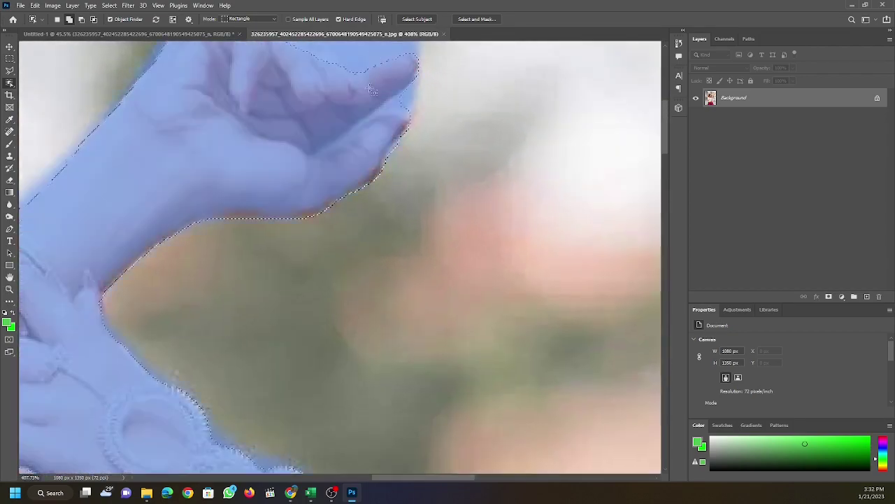
{"action": "scroll", "coordinate": [372, 88], "scroll_direction": "down", "scroll_amount": 2}
{"action": "scroll", "coordinate": [374, 105], "scroll_direction": "down", "scroll_amount": 2}
{"action": "scroll", "coordinate": [381, 146], "scroll_direction": "down", "scroll_amount": 2}
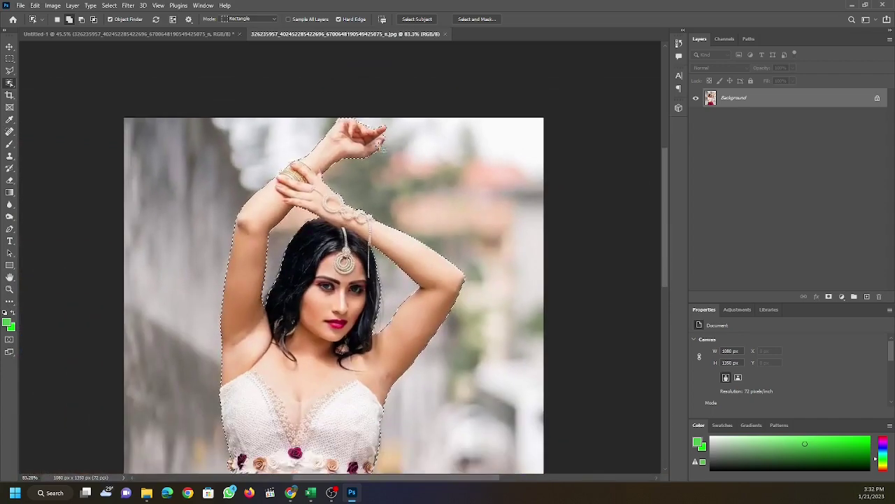
{"action": "scroll", "coordinate": [381, 147], "scroll_direction": "up", "scroll_amount": 2}
{"action": "scroll", "coordinate": [378, 136], "scroll_direction": "up", "scroll_amount": 2}
{"action": "scroll", "coordinate": [374, 126], "scroll_direction": "up", "scroll_amount": 1}
{"action": "scroll", "coordinate": [369, 112], "scroll_direction": "up", "scroll_amount": 1}
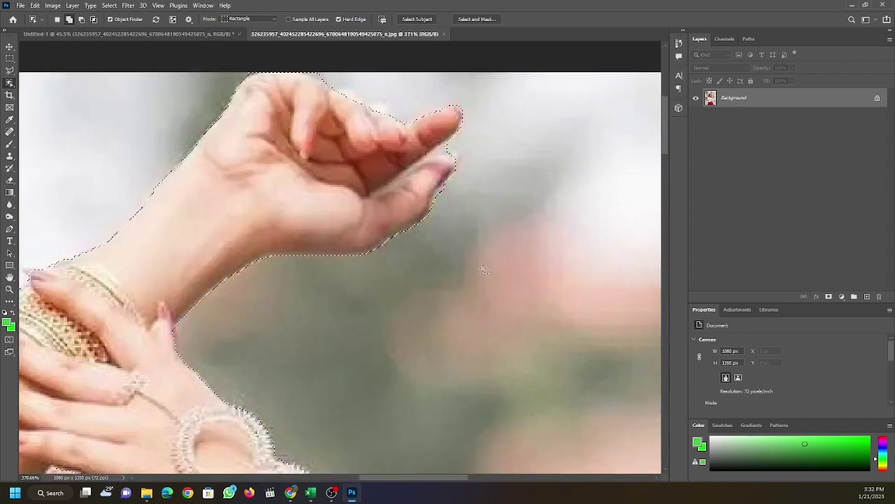
{"action": "scroll", "coordinate": [454, 266], "scroll_direction": "down", "scroll_amount": 2}
{"action": "scroll", "coordinate": [420, 259], "scroll_direction": "down", "scroll_amount": 1}
{"action": "scroll", "coordinate": [392, 255], "scroll_direction": "down", "scroll_amount": 1}
{"action": "scroll", "coordinate": [362, 251], "scroll_direction": "down", "scroll_amount": 1}
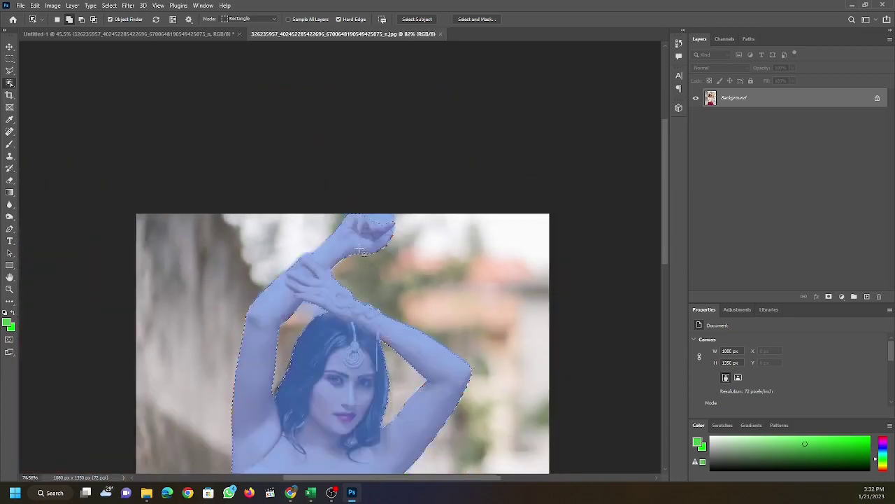
{"action": "scroll", "coordinate": [358, 259], "scroll_direction": "down", "scroll_amount": 2}
{"action": "scroll", "coordinate": [347, 280], "scroll_direction": "down", "scroll_amount": 2}
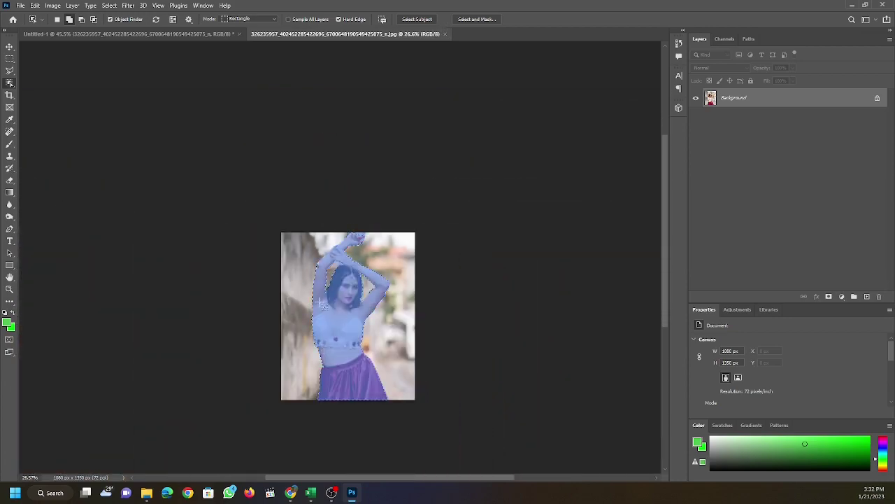
{"action": "scroll", "coordinate": [321, 302], "scroll_direction": "up", "scroll_amount": 2}
{"action": "scroll", "coordinate": [323, 299], "scroll_direction": "up", "scroll_amount": 1}
{"action": "scroll", "coordinate": [328, 290], "scroll_direction": "up", "scroll_amount": 2}
{"action": "scroll", "coordinate": [335, 279], "scroll_direction": "up", "scroll_amount": 1}
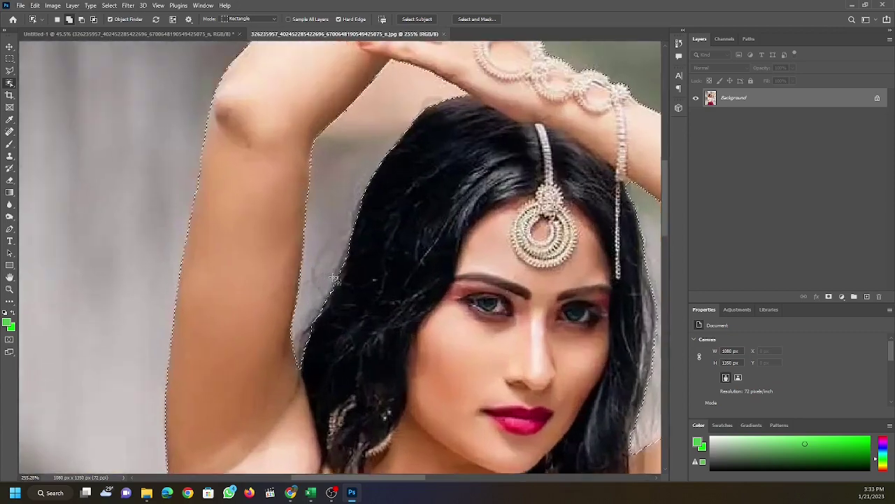
{"action": "scroll", "coordinate": [335, 278], "scroll_direction": "down", "scroll_amount": 1}
{"action": "scroll", "coordinate": [335, 279], "scroll_direction": "down", "scroll_amount": 1}
{"action": "scroll", "coordinate": [335, 278], "scroll_direction": "down", "scroll_amount": 1}
{"action": "scroll", "coordinate": [336, 280], "scroll_direction": "down", "scroll_amount": 1}
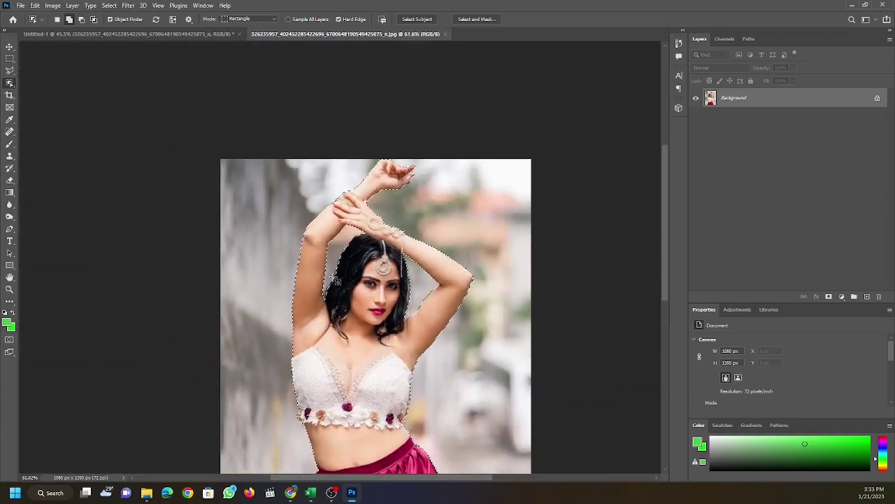
{"action": "scroll", "coordinate": [336, 280], "scroll_direction": "down", "scroll_amount": 1}
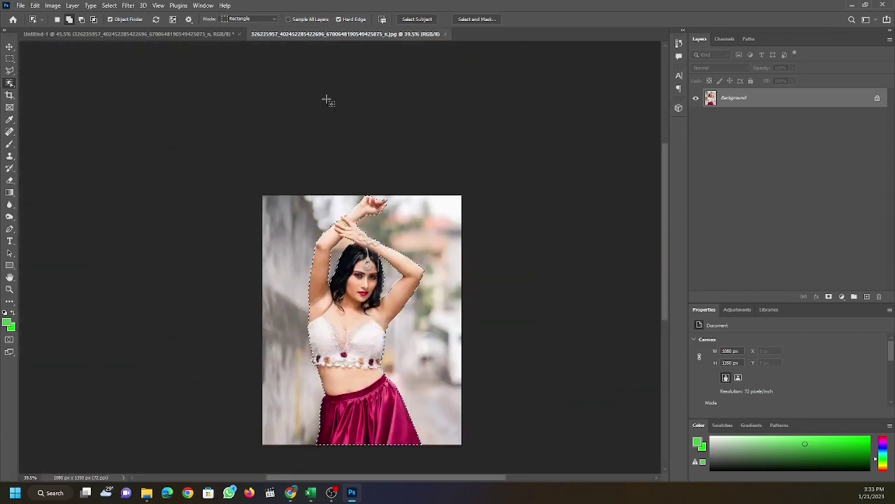
Open Select and Mask, set the Refine Edge brush to subtract, and mask the hair-edge white halo
{"action": "left_click", "coordinate": [469, 21]}
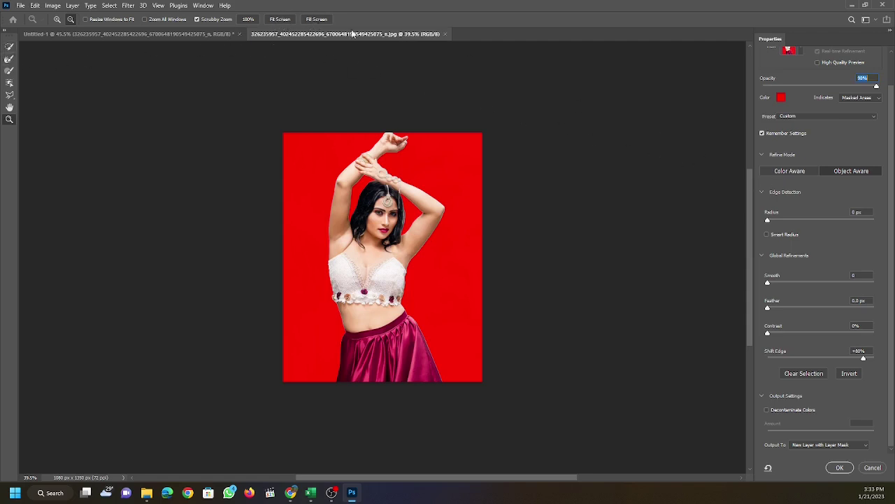
{"action": "left_click", "coordinate": [7, 62]}
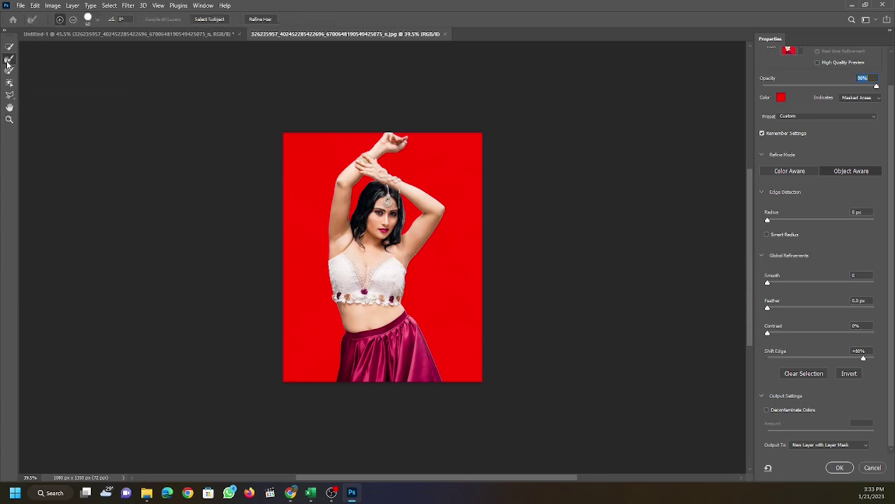
{"action": "left_click", "coordinate": [265, 20]}
{"action": "scroll", "coordinate": [366, 193], "scroll_direction": "up", "scroll_amount": 2}
{"action": "scroll", "coordinate": [366, 194], "scroll_direction": "up", "scroll_amount": 3}
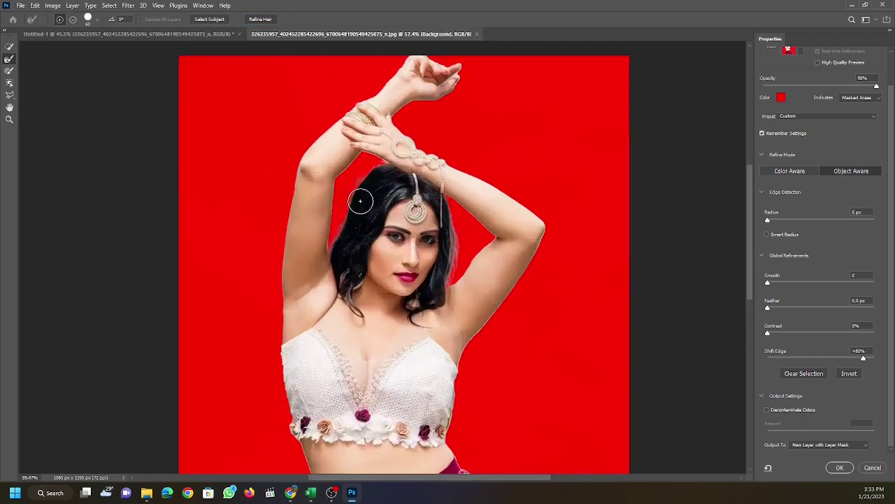
{"action": "scroll", "coordinate": [359, 196], "scroll_direction": "up", "scroll_amount": 2}
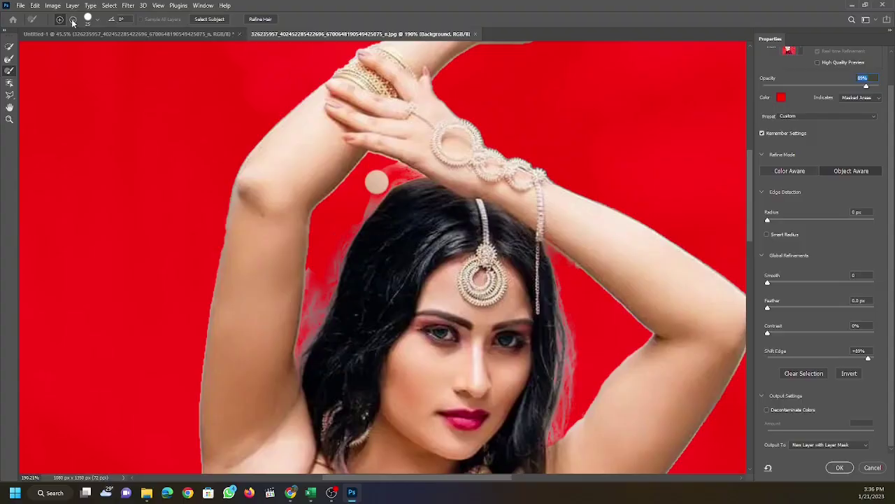
{"action": "left_click", "coordinate": [72, 20]}
{"action": "left_click", "coordinate": [381, 174]}
{"action": "left_click_drag", "start_coordinate": [394, 173], "coordinate": [357, 208]}
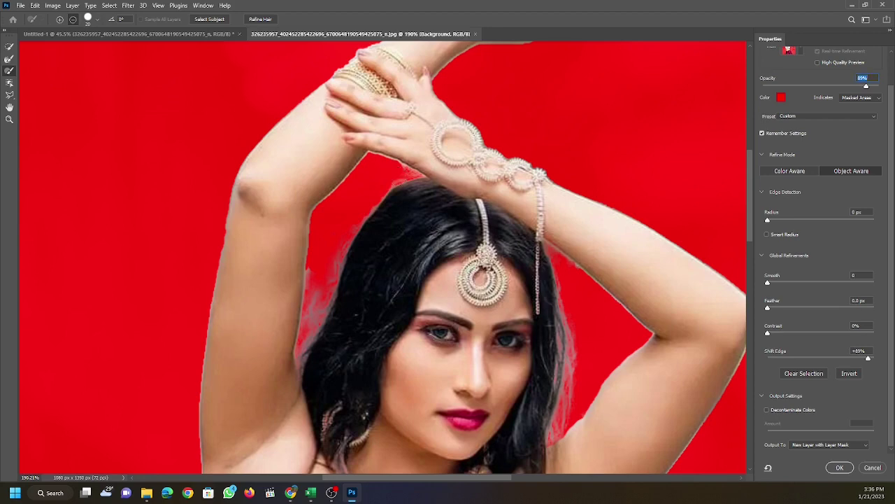
Zoom in and brush the arm-and-hair edge with a smaller brush to mask out the red background
{"action": "left_click", "coordinate": [10, 119]}
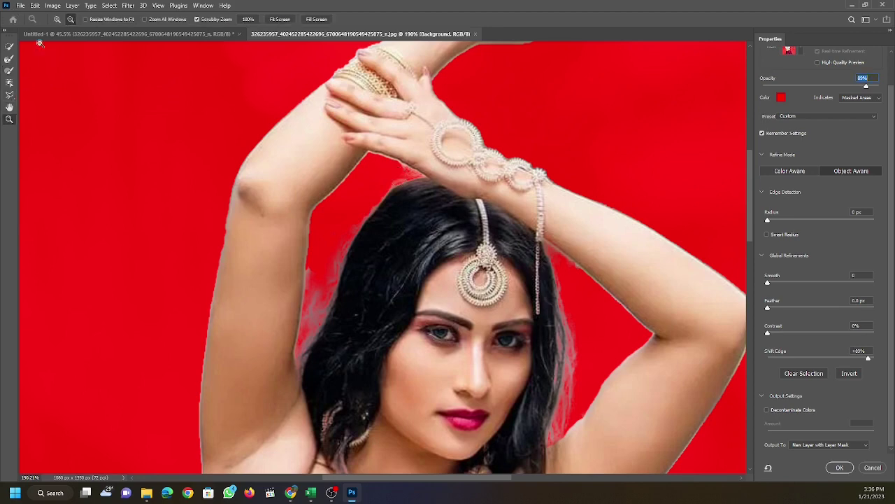
{"action": "left_click", "coordinate": [396, 201]}
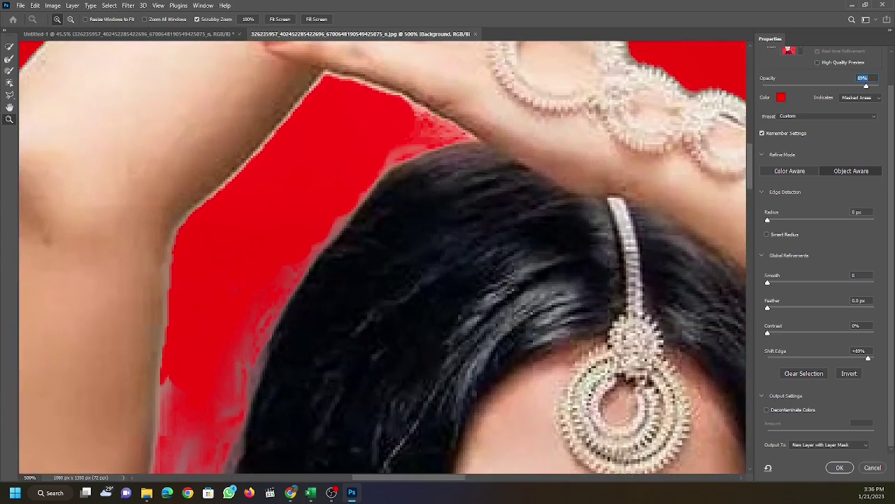
{"action": "left_click", "coordinate": [9, 70]}
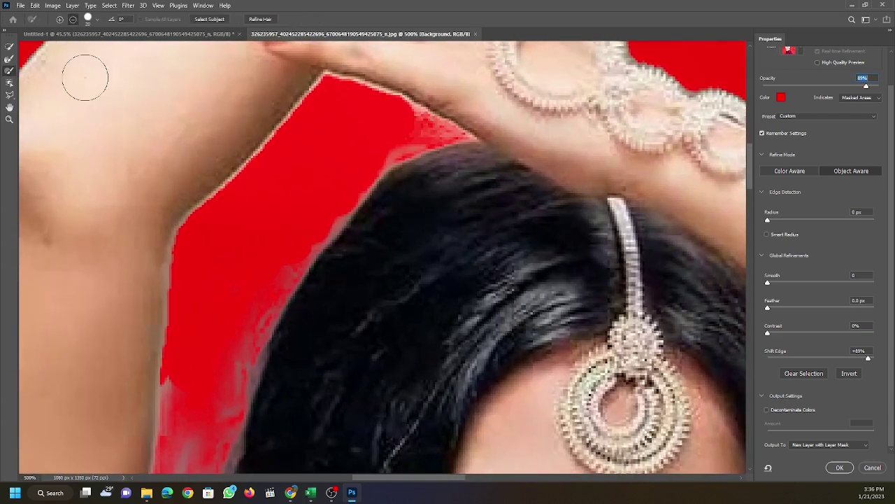
{"action": "mouse_move", "coordinate": [370, 128]}
{"action": "left_mouse_down"}
{"action": "mouse_move", "coordinate": [378, 142]}
{"action": "mouse_move", "coordinate": [410, 130]}
{"action": "left_mouse_up"}
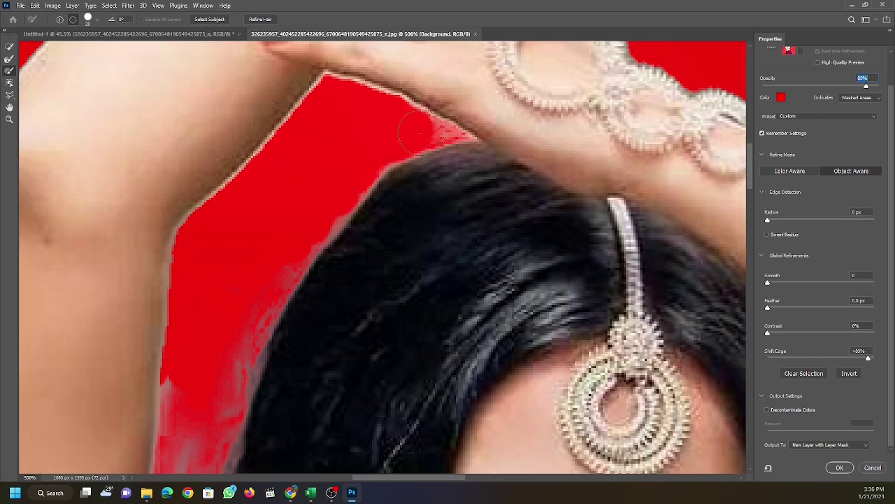
{"action": "key", "text": "bracketleft"}
{"action": "key", "text": "bracketleft"}
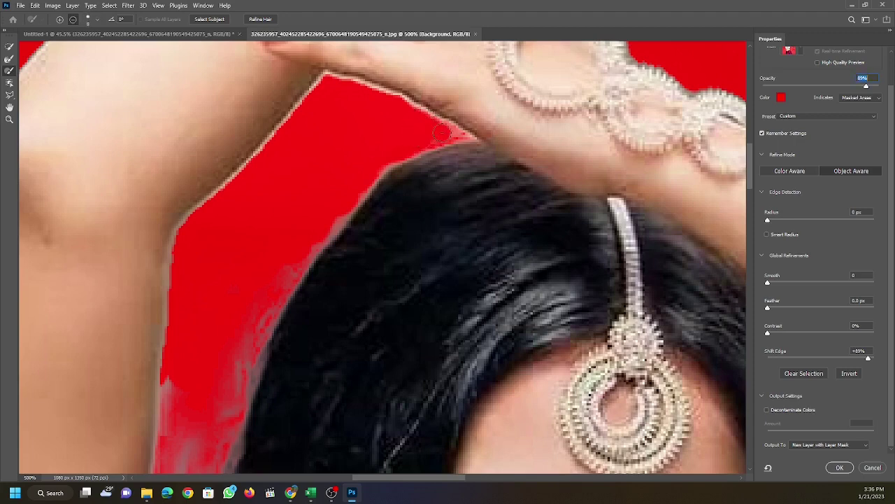
{"action": "left_click", "coordinate": [453, 133]}
{"action": "left_click_drag", "start_coordinate": [749, 167], "coordinate": [748, 194]}
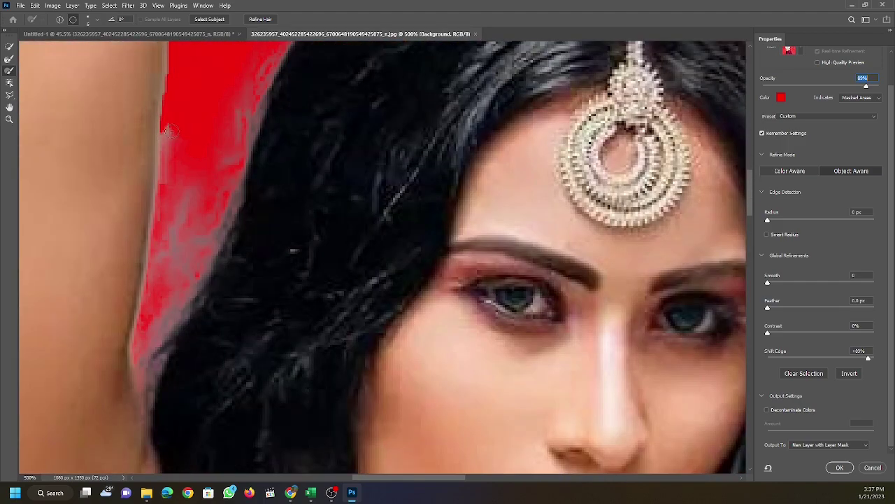
{"action": "mouse_move", "coordinate": [171, 130]}
{"action": "left_mouse_down"}
{"action": "mouse_move", "coordinate": [171, 162]}
{"action": "mouse_move", "coordinate": [184, 171]}
{"action": "left_mouse_up"}
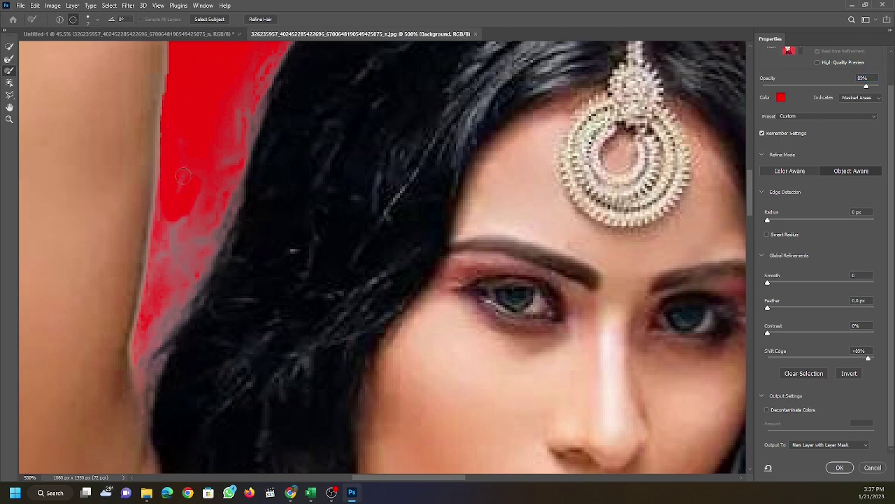
{"action": "key", "text": "bracketright"}
{"action": "key", "text": "bracketright"}
{"action": "key", "text": "bracketright"}
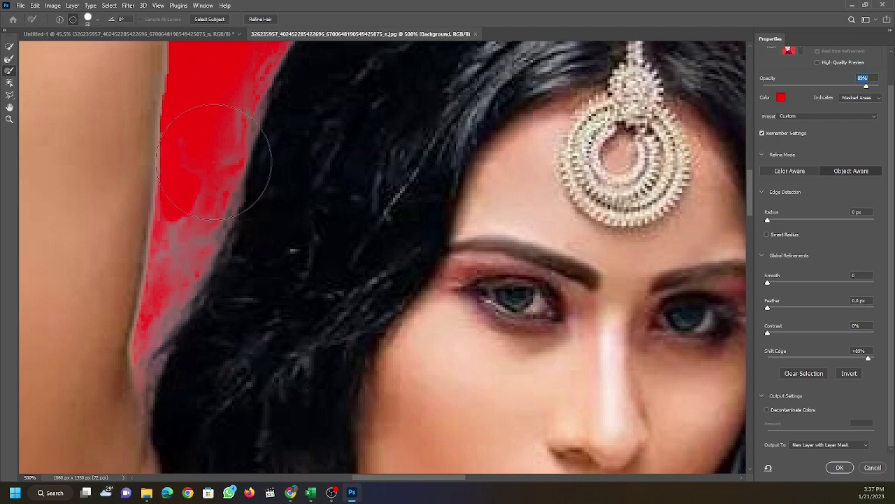
{"action": "key", "text": "bracketleft"}
{"action": "key", "text": "bracketleft"}
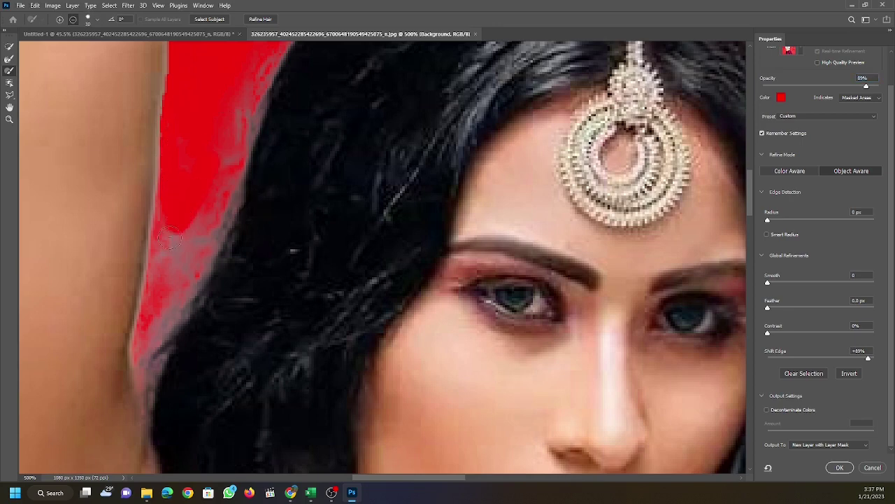
{"action": "left_click_drag", "start_coordinate": [170, 240], "coordinate": [179, 155]}
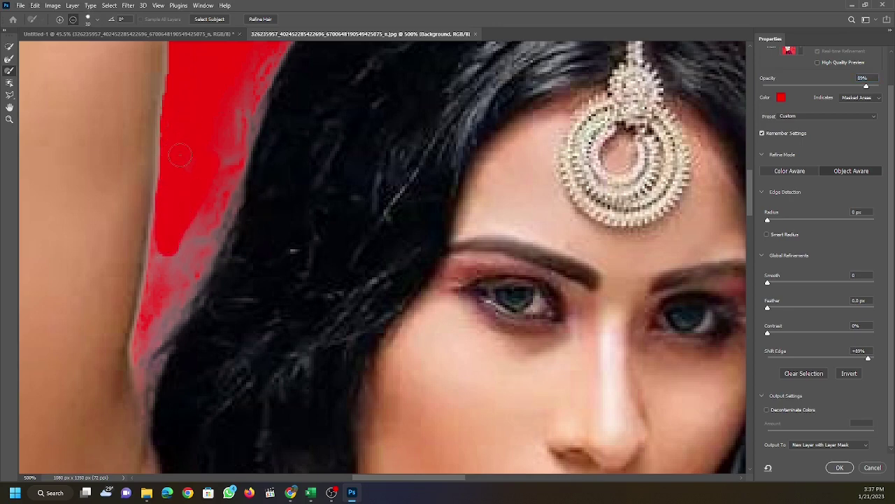
{"action": "mouse_move", "coordinate": [164, 247]}
{"action": "left_mouse_down"}
{"action": "mouse_move", "coordinate": [169, 282]}
{"action": "mouse_move", "coordinate": [221, 166]}
{"action": "left_mouse_up"}
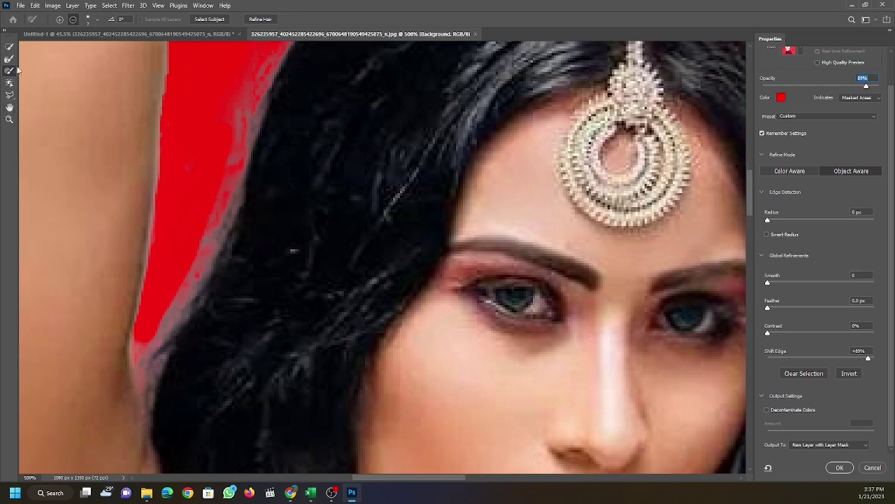
Zoom out and output the refined cutout to a new layer with a mask
{"action": "left_click", "coordinate": [9, 119]}
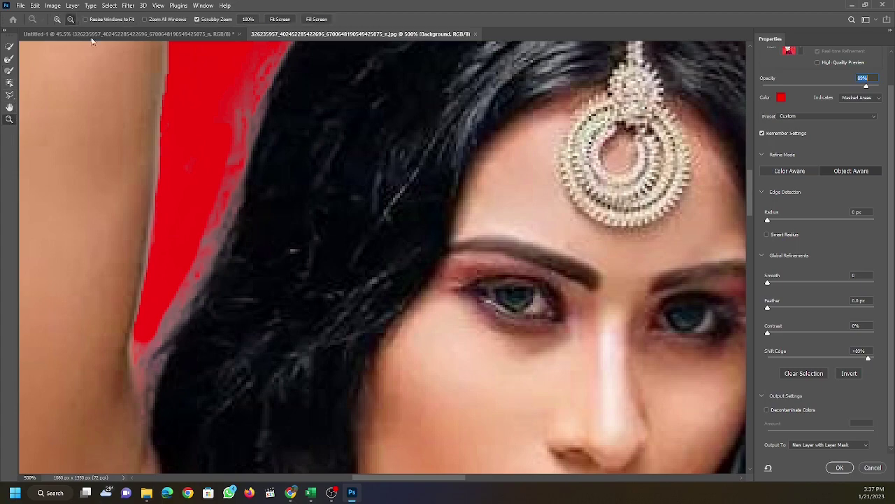
{"action": "left_click", "coordinate": [324, 208], "text": "alt"}
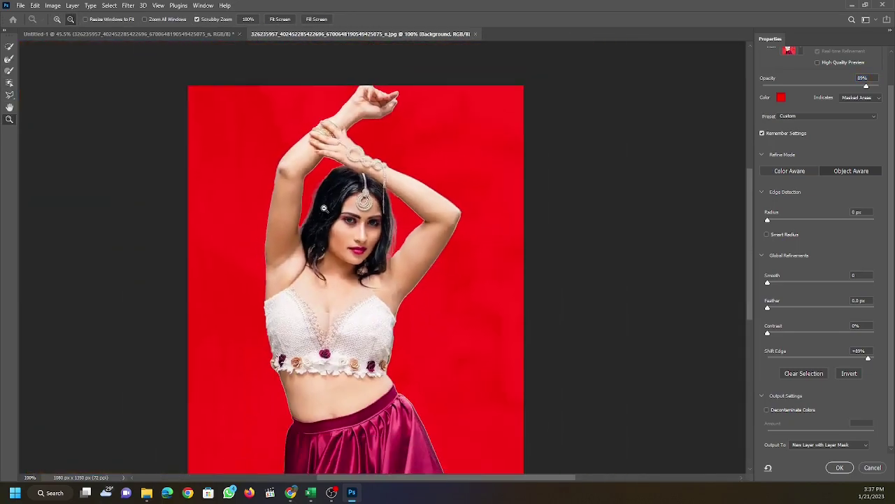
{"action": "left_click", "coordinate": [324, 208], "text": "alt"}
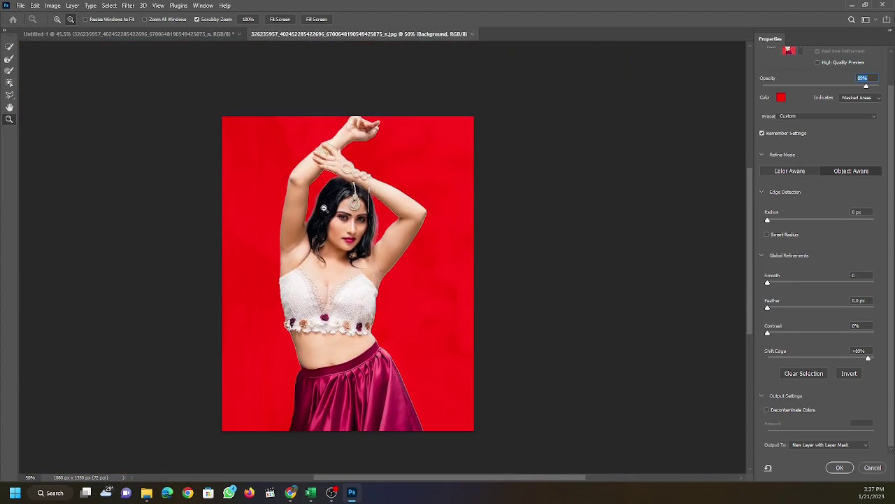
{"action": "left_click", "coordinate": [323, 207], "text": "alt"}
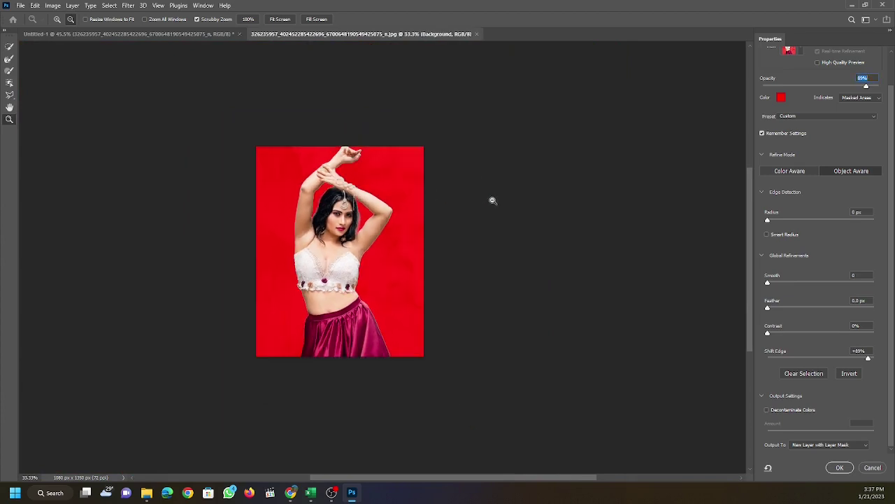
{"action": "left_click", "coordinate": [840, 468]}
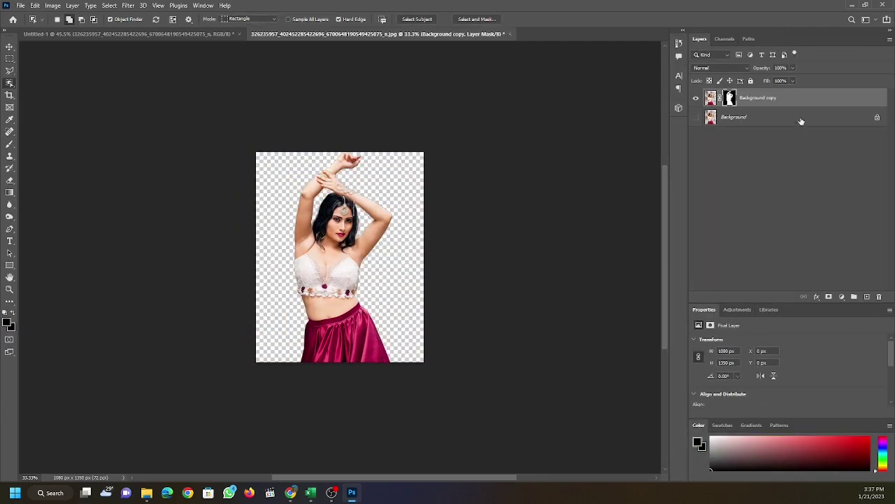
Convert the cutout layer to a smart object and return to the Untitled-1 composition
{"action": "left_click", "coordinate": [750, 98]}
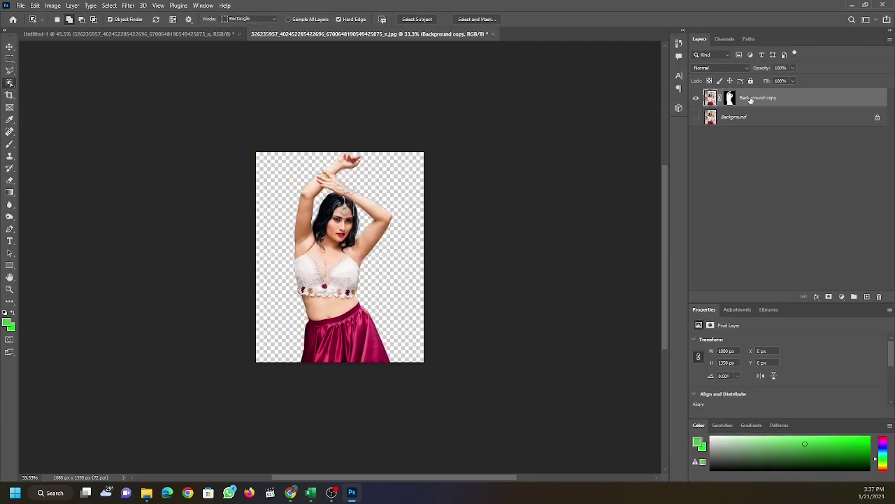
{"action": "right_click", "coordinate": [750, 98]}
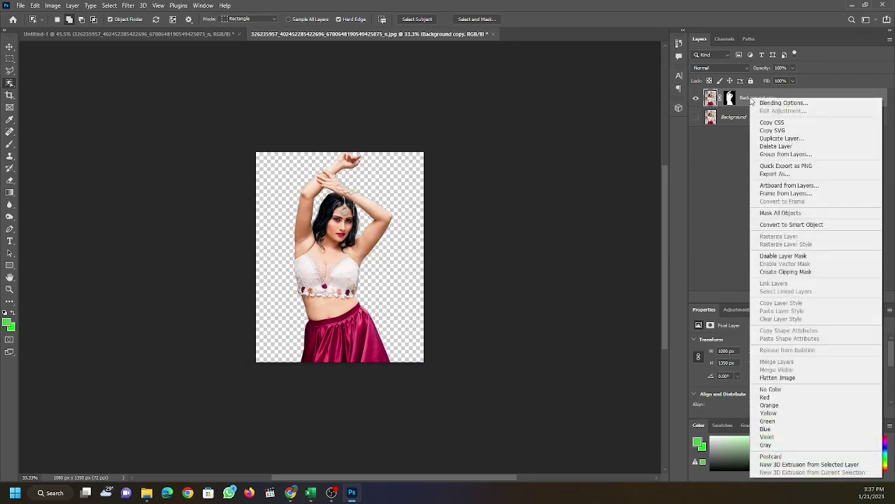
{"action": "left_click", "coordinate": [774, 225]}
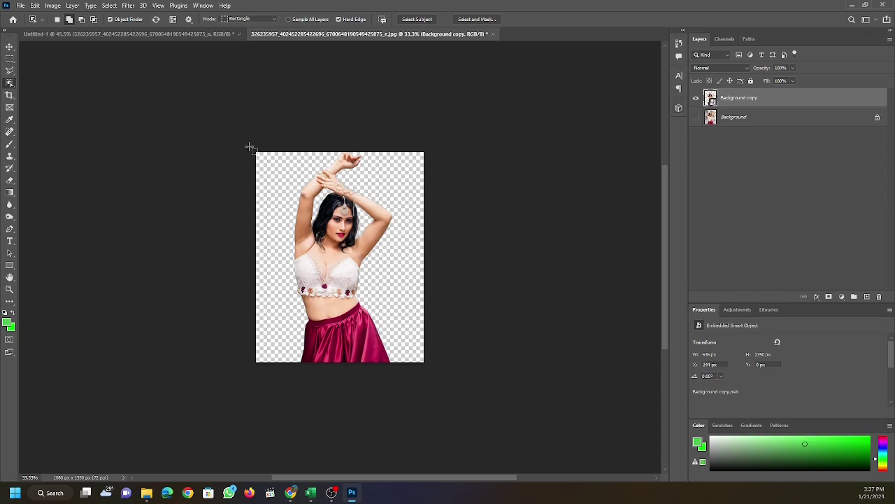
{"action": "left_click", "coordinate": [64, 35]}
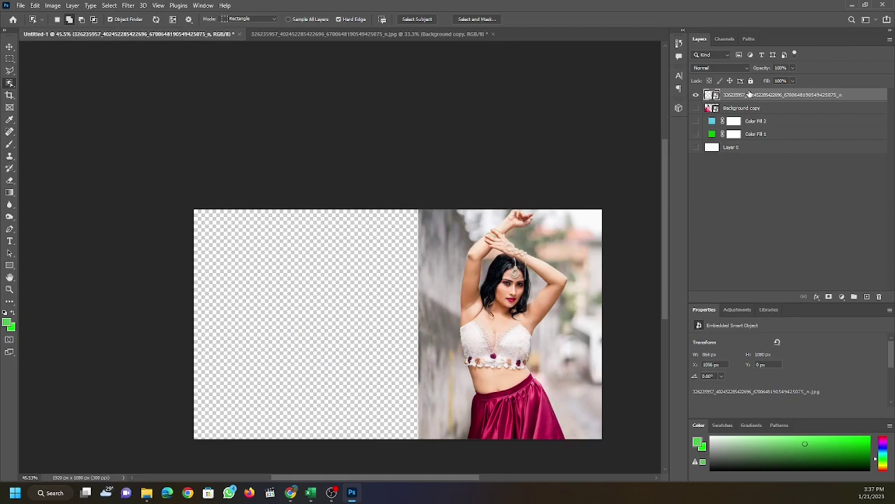
Paste the raised-arms cutout and compare it against the original photo layer
{"action": "key", "text": "ctrl+v"}
{"action": "left_click", "coordinate": [696, 122]}
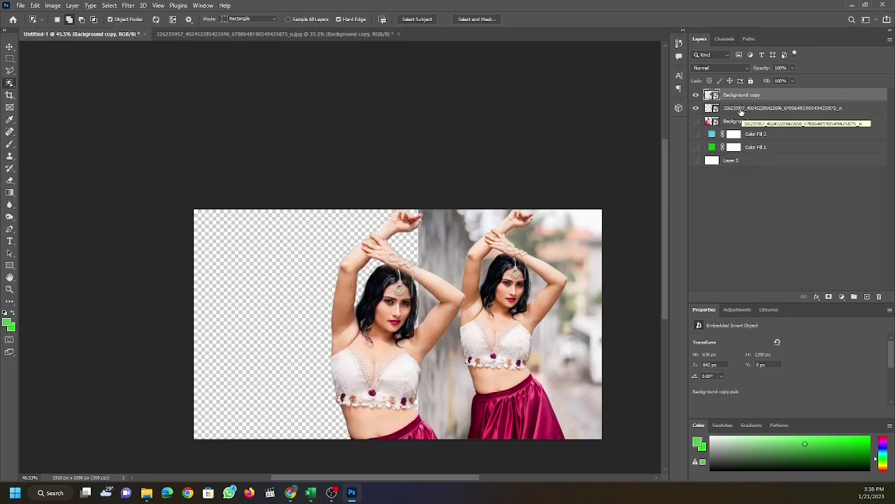
{"action": "left_click", "coordinate": [720, 108]}
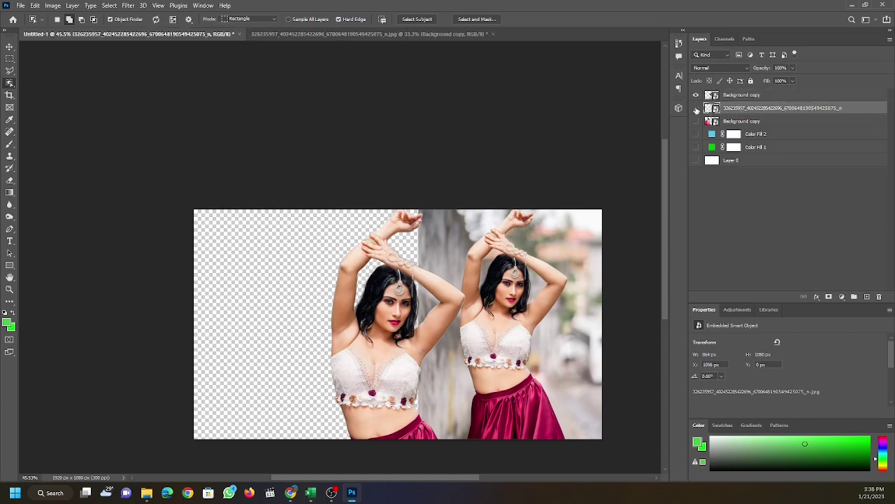
{"action": "left_click", "coordinate": [696, 109]}
{"action": "left_click", "coordinate": [696, 108]}
{"action": "left_click", "coordinate": [696, 108]}
{"action": "left_click", "coordinate": [696, 108]}
Hide the original photo and show the first woman with both colour fill layers
{"action": "left_click", "coordinate": [697, 109]}
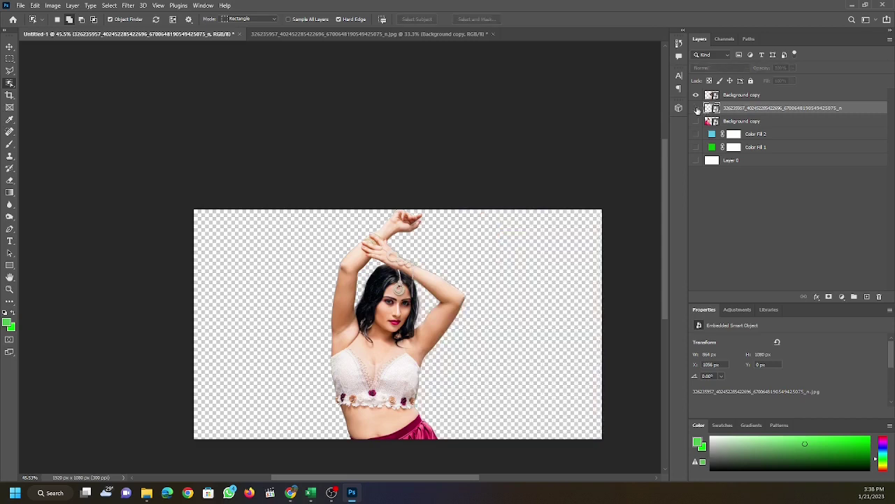
{"action": "left_click", "coordinate": [697, 109]}
{"action": "left_click", "coordinate": [696, 109]}
{"action": "left_click_drag", "start_coordinate": [696, 123], "coordinate": [695, 162]}
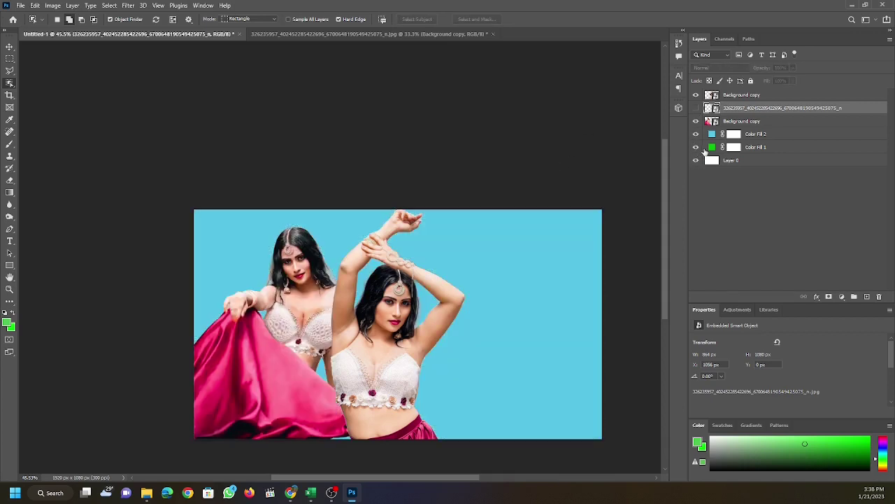
Delete the unused green Color Fill 1 layer
{"action": "left_click", "coordinate": [752, 148]}
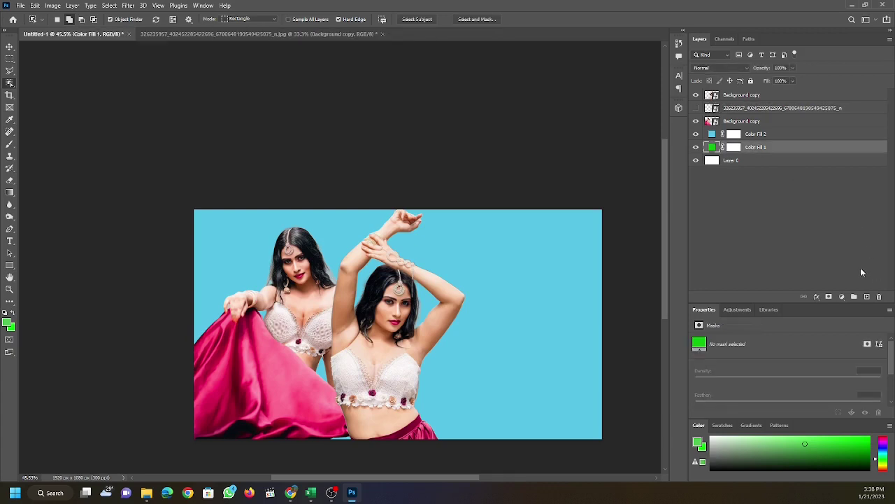
{"action": "left_click", "coordinate": [879, 297]}
{"action": "left_click", "coordinate": [406, 182]}
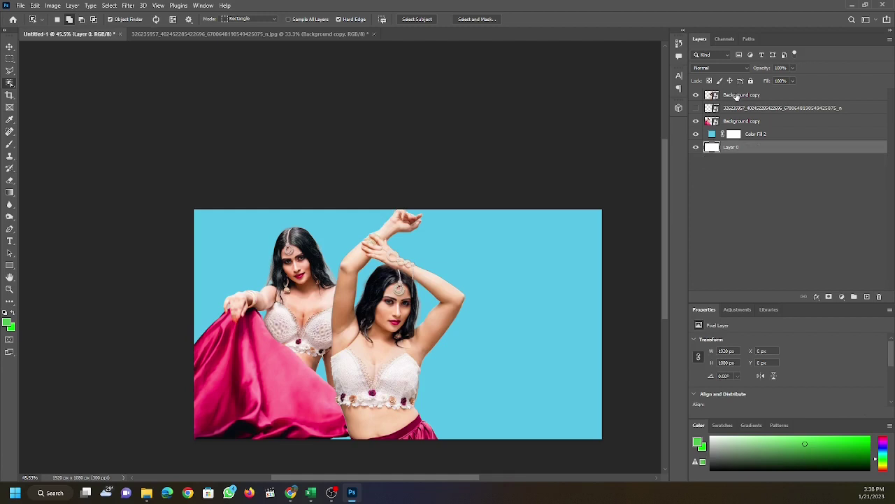
Check the new cutout against the original photo, then reselect the cutout layer
{"action": "left_click", "coordinate": [736, 96]}
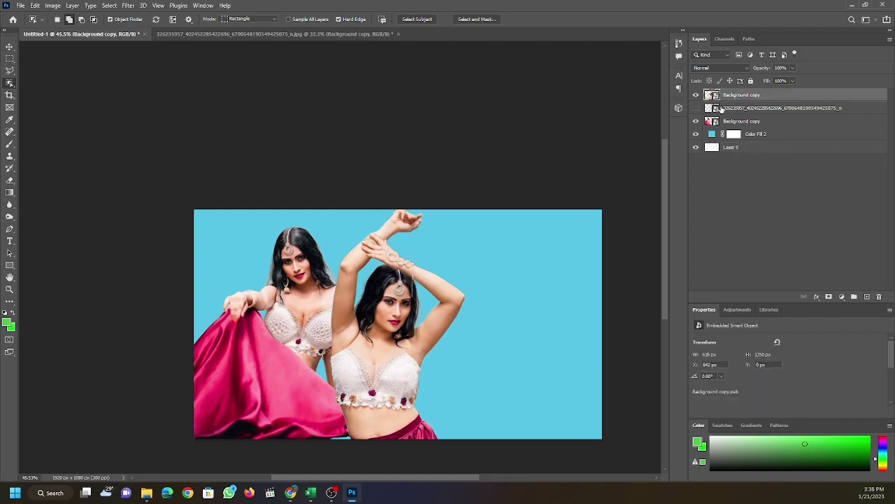
{"action": "left_click", "coordinate": [731, 108]}
{"action": "left_click", "coordinate": [696, 108]}
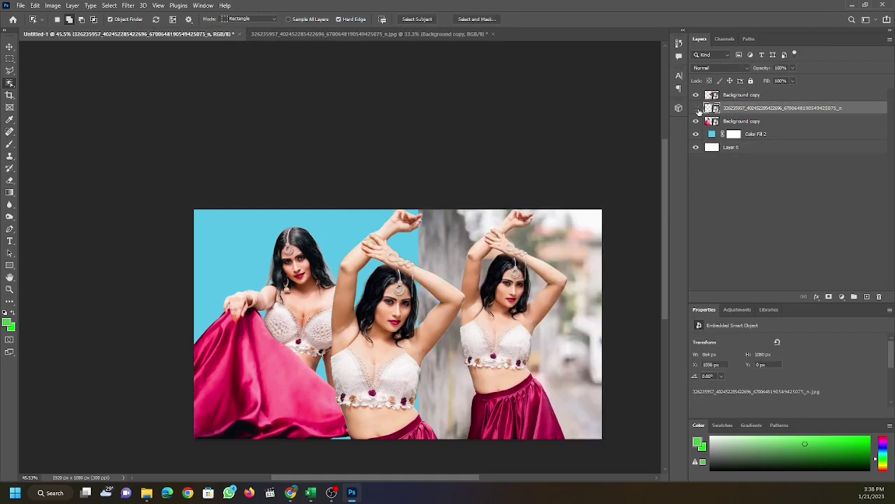
{"action": "left_click", "coordinate": [696, 108]}
{"action": "left_click", "coordinate": [731, 96]}
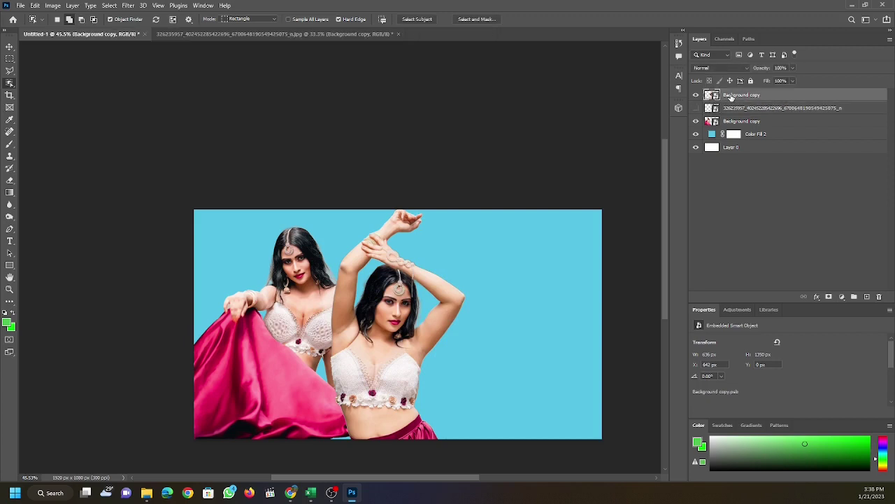
Scale and reposition the raised-arms cutout so it fills the right side of the canvas
{"action": "key", "text": "ctrl+t"}
{"action": "mouse_move", "coordinate": [389, 349]}
{"action": "left_mouse_down"}
{"action": "mouse_move", "coordinate": [485, 292]}
{"action": "mouse_move", "coordinate": [496, 269]}
{"action": "left_mouse_up"}
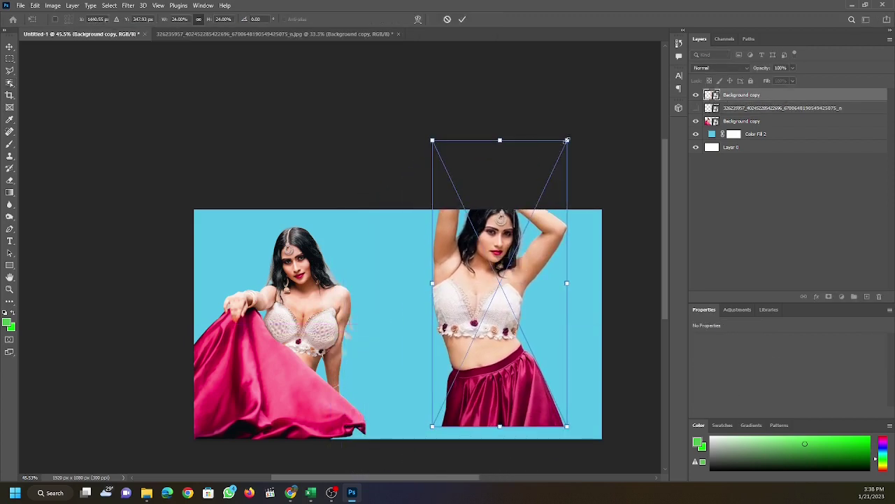
{"action": "left_click_drag", "start_coordinate": [567, 140], "coordinate": [544, 207]}
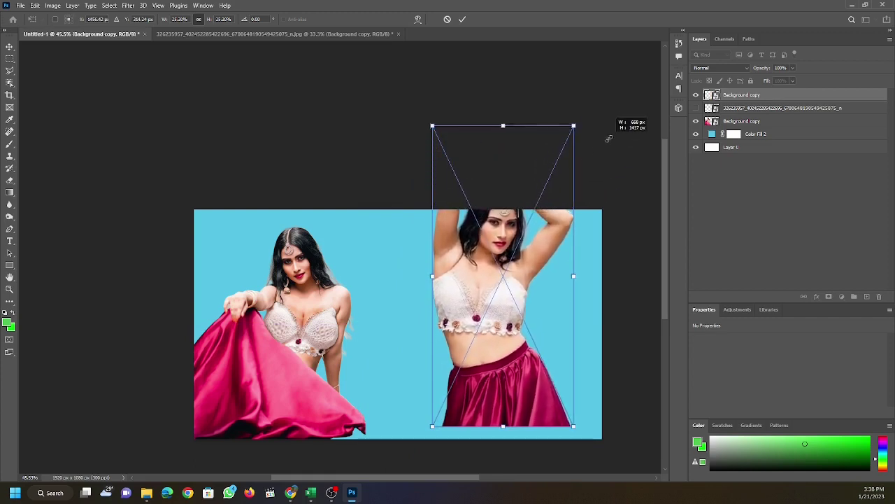
{"action": "left_click_drag", "start_coordinate": [545, 207], "coordinate": [614, 126]}
{"action": "mouse_move", "coordinate": [509, 301]}
{"action": "left_mouse_down"}
{"action": "mouse_move", "coordinate": [539, 364]}
{"action": "mouse_move", "coordinate": [529, 375]}
{"action": "left_mouse_up"}
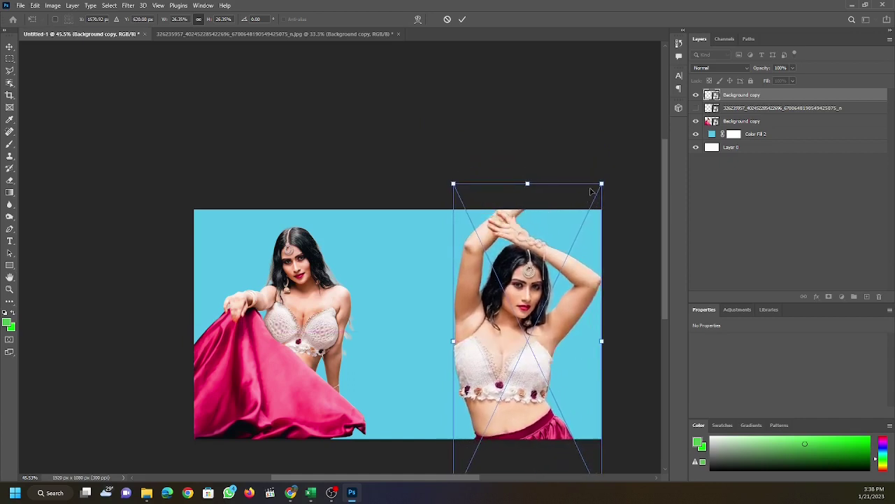
{"action": "left_click_drag", "start_coordinate": [601, 183], "coordinate": [609, 163]}
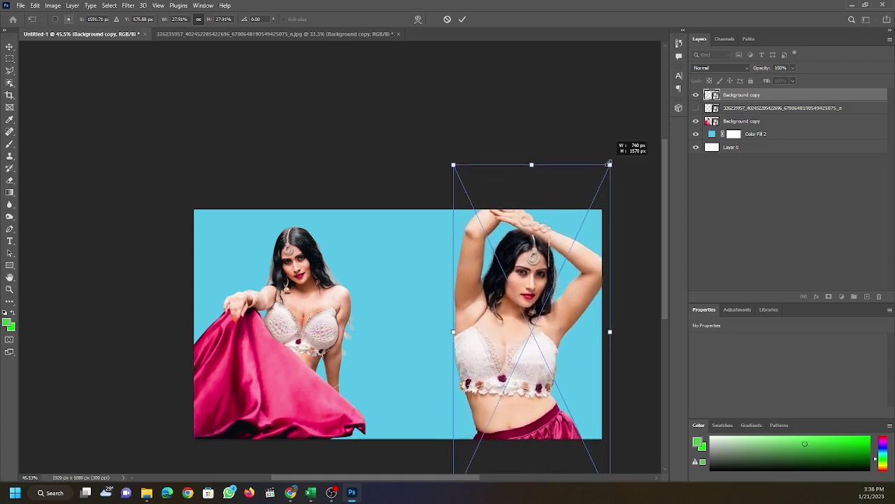
{"action": "left_click_drag", "start_coordinate": [504, 325], "coordinate": [498, 329]}
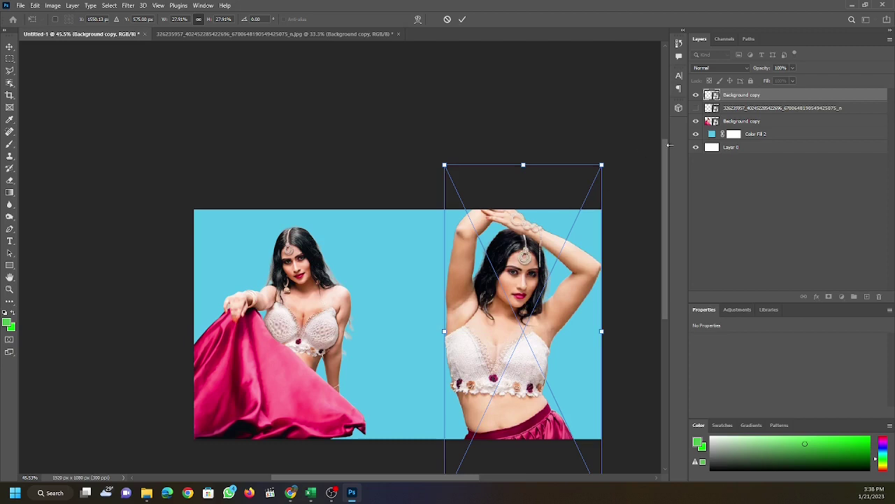
Apply that resize, then shrink the pink-skirt woman to about 64% toward the lower-left corner
{"action": "left_click", "coordinate": [734, 124]}
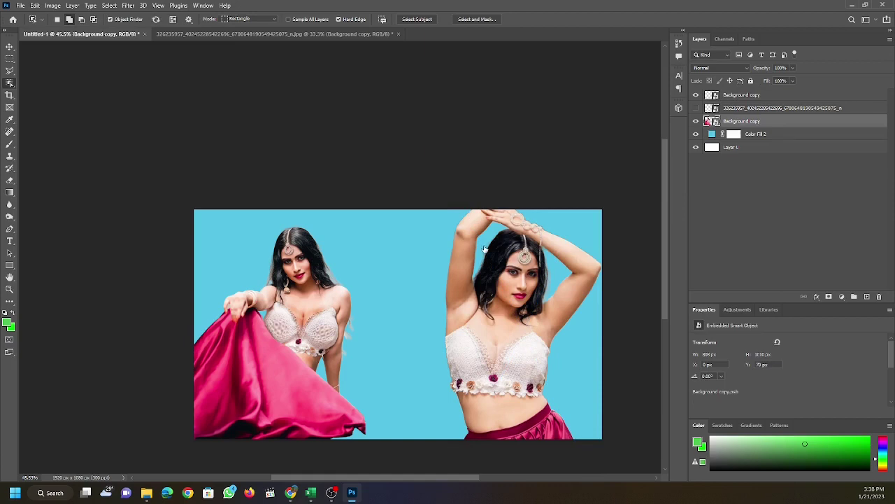
{"action": "key", "text": "ctrl+t"}
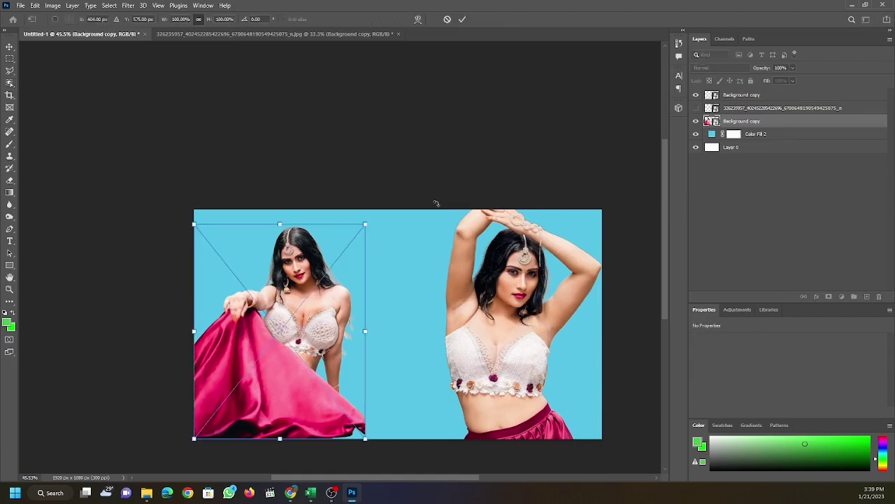
{"action": "mouse_move", "coordinate": [365, 224]}
{"action": "left_mouse_down"}
{"action": "mouse_move", "coordinate": [316, 310]}
{"action": "mouse_move", "coordinate": [323, 305]}
{"action": "left_mouse_up"}
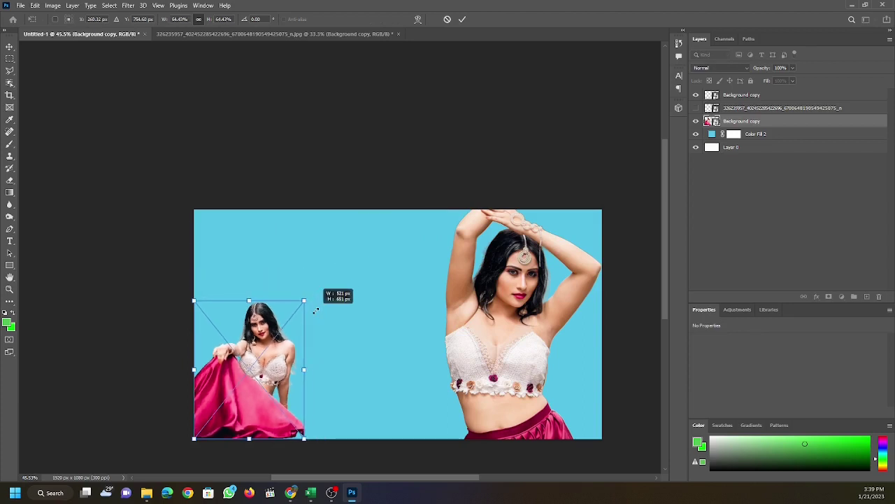
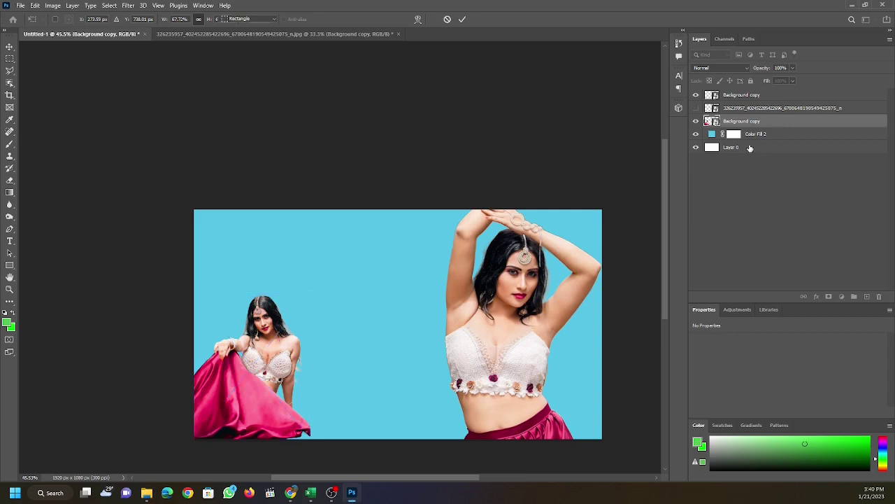
Add a blank Layer 1 above Layer 0 and delete the light-blue Color Fill 2 layer
{"action": "left_click", "coordinate": [732, 148]}
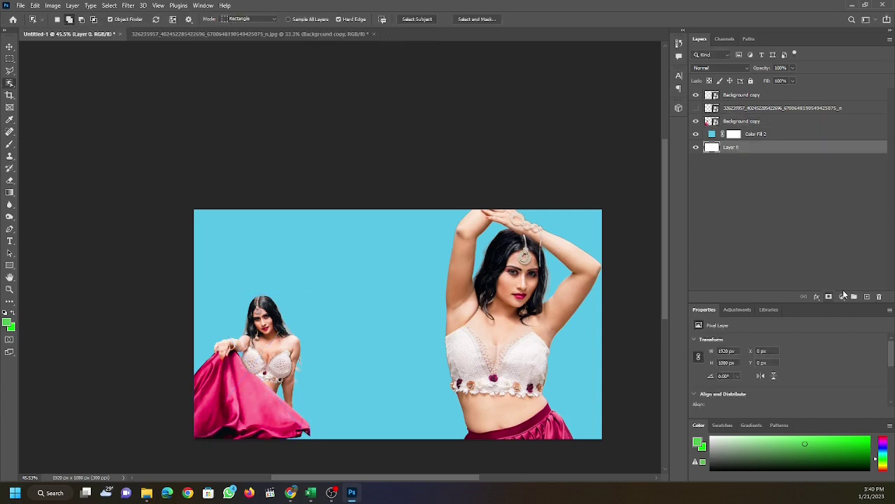
{"action": "left_click", "coordinate": [867, 296]}
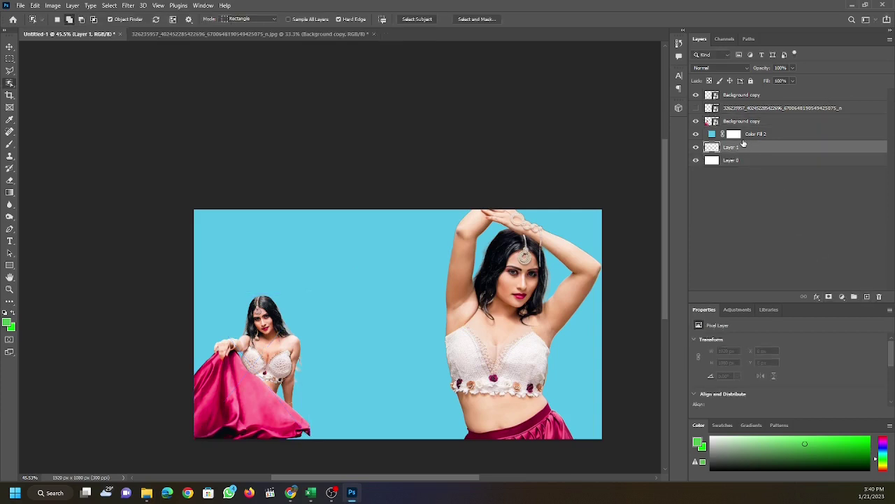
{"action": "left_click", "coordinate": [746, 135]}
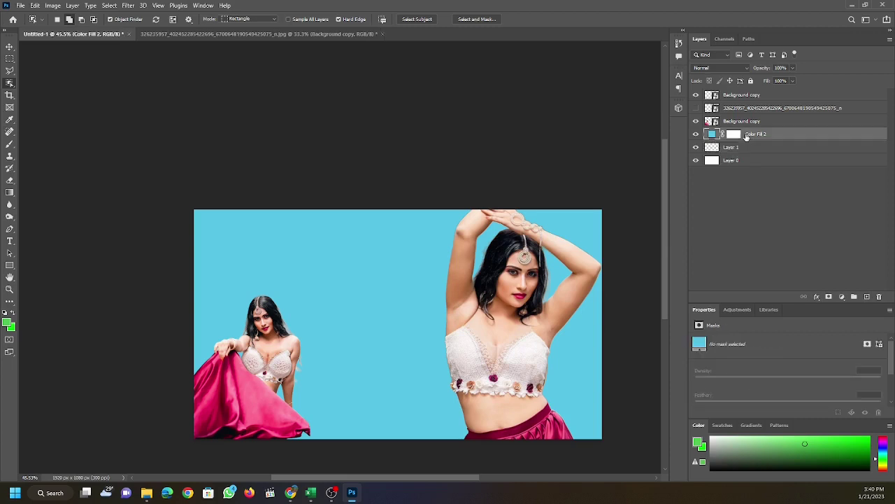
{"action": "left_click", "coordinate": [879, 297]}
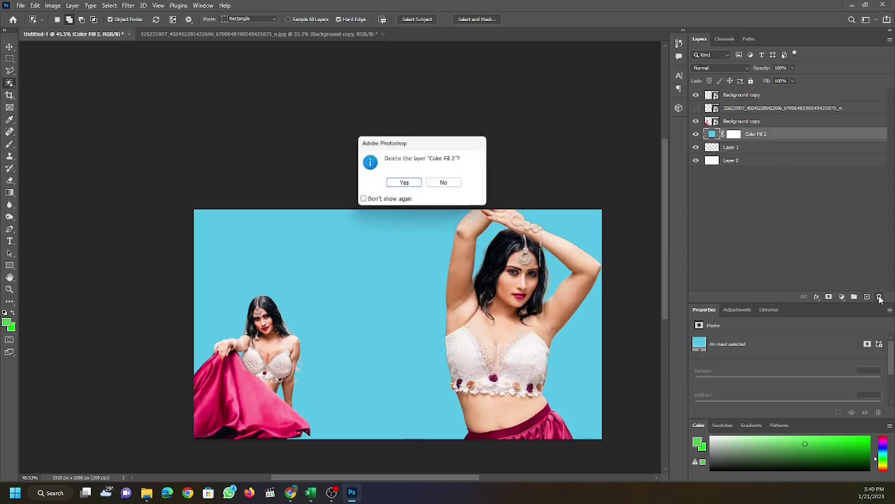
{"action": "left_click", "coordinate": [402, 182]}
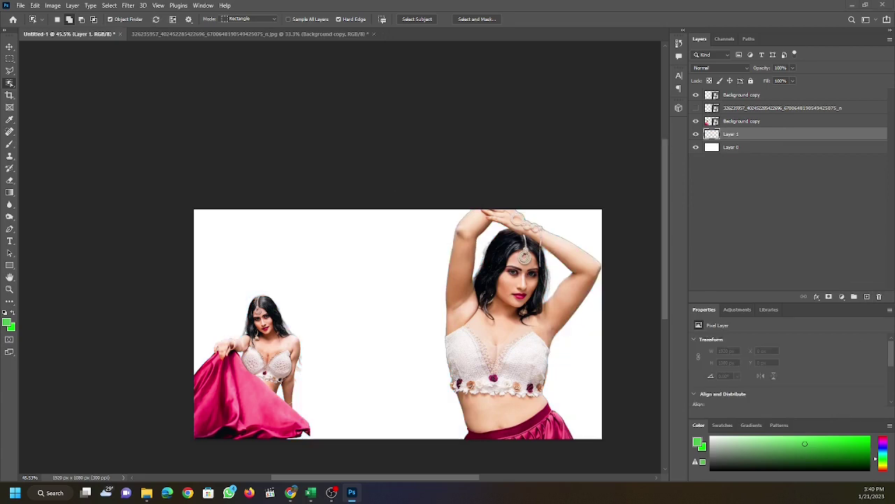
Place the pexels-pixabay-274164 bar-shelf photo and scale it to cover the canvas behind the women
{"action": "left_click_drag", "start_coordinate": [546, 213], "coordinate": [366, 320]}
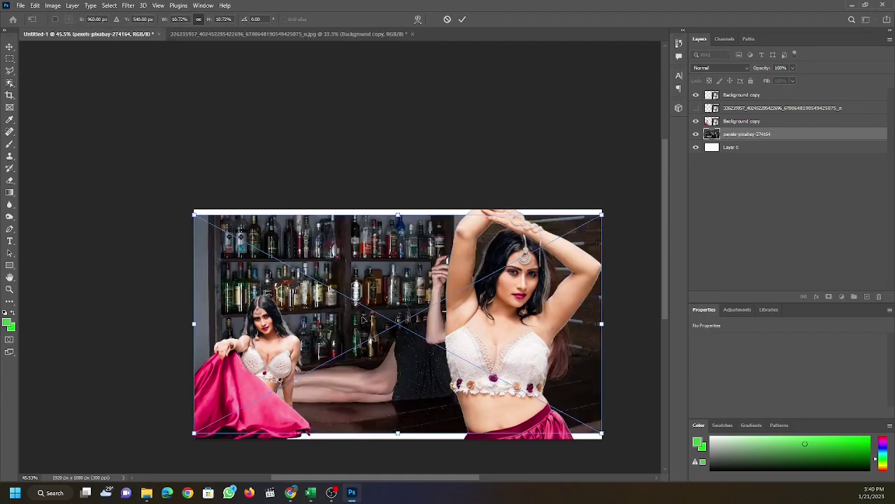
{"action": "left_click_drag", "start_coordinate": [362, 282], "coordinate": [373, 258]}
{"action": "mouse_move", "coordinate": [601, 426]}
{"action": "left_mouse_down"}
{"action": "mouse_move", "coordinate": [613, 441]}
{"action": "mouse_move", "coordinate": [584, 451]}
{"action": "mouse_move", "coordinate": [595, 449]}
{"action": "mouse_move", "coordinate": [273, 354]}
{"action": "mouse_move", "coordinate": [414, 366]}
{"action": "mouse_move", "coordinate": [600, 427]}
{"action": "mouse_move", "coordinate": [619, 454]}
{"action": "mouse_move", "coordinate": [658, 473]}
{"action": "mouse_move", "coordinate": [514, 420]}
{"action": "mouse_move", "coordinate": [597, 468]}
{"action": "mouse_move", "coordinate": [622, 463]}
{"action": "mouse_move", "coordinate": [592, 463]}
{"action": "mouse_move", "coordinate": [597, 473]}
{"action": "left_mouse_up"}
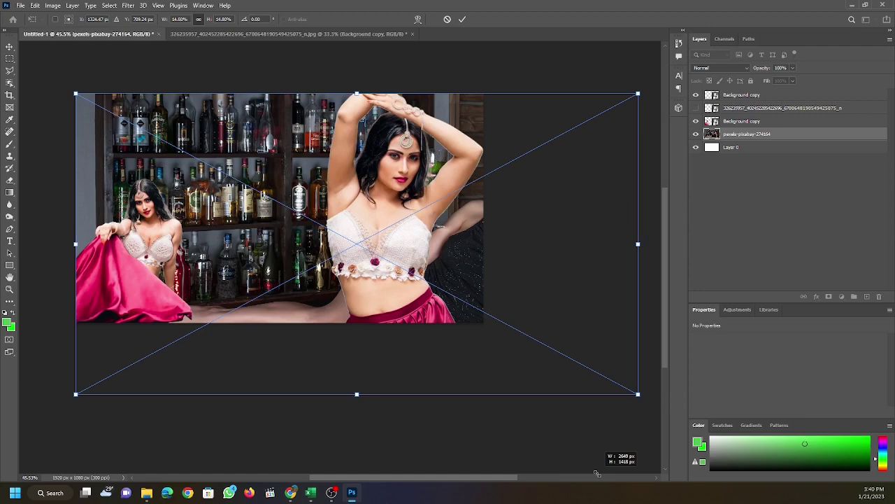
{"action": "mouse_move", "coordinate": [596, 473]}
{"action": "left_mouse_down"}
{"action": "mouse_move", "coordinate": [609, 462]}
{"action": "mouse_move", "coordinate": [585, 463]}
{"action": "left_mouse_up"}
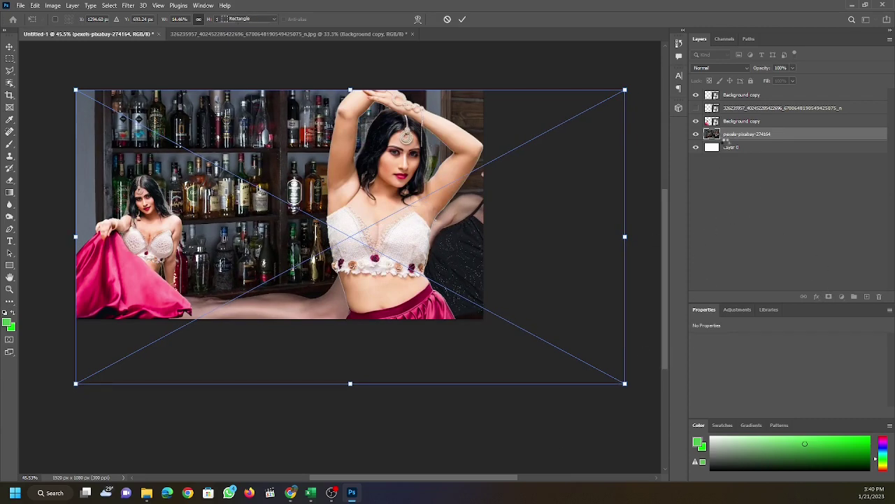
{"action": "key", "text": "Return"}
Add an Exposure adjustment with lowered exposure and offset and gamma correction 1.35
{"action": "left_click", "coordinate": [842, 297]}
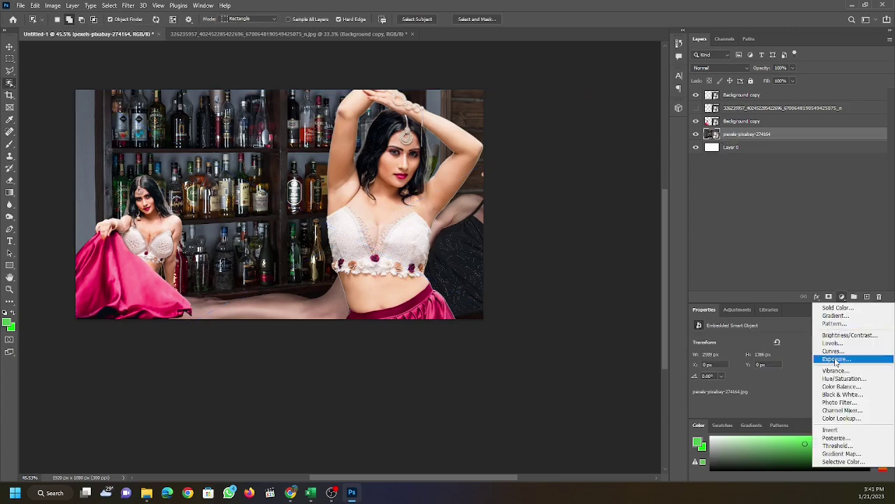
{"action": "left_click", "coordinate": [836, 358]}
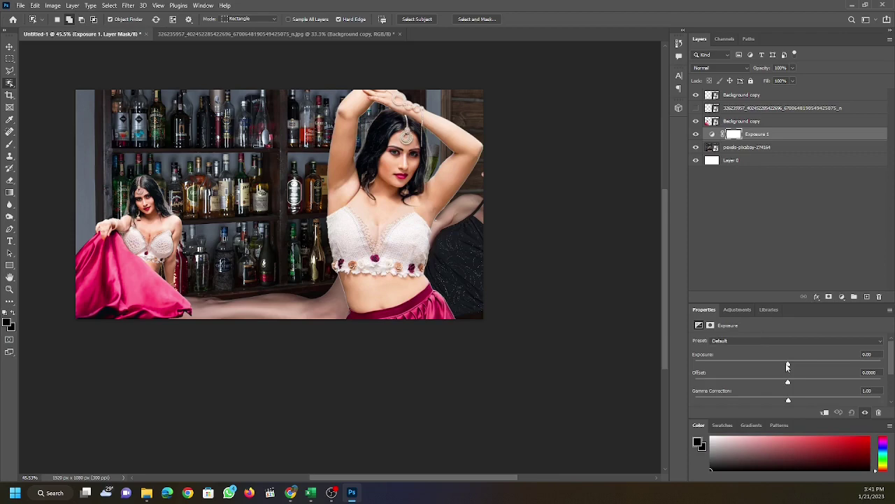
{"action": "left_click_drag", "start_coordinate": [788, 365], "coordinate": [730, 372]}
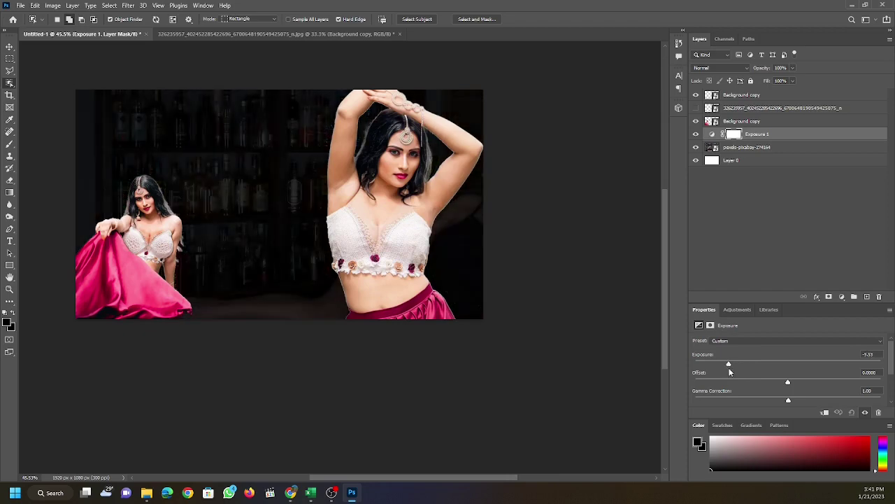
{"action": "mouse_move", "coordinate": [787, 381]}
{"action": "left_mouse_down"}
{"action": "mouse_move", "coordinate": [760, 381]}
{"action": "mouse_move", "coordinate": [812, 375]}
{"action": "mouse_move", "coordinate": [773, 373]}
{"action": "mouse_move", "coordinate": [793, 373]}
{"action": "mouse_move", "coordinate": [788, 384]}
{"action": "left_mouse_up"}
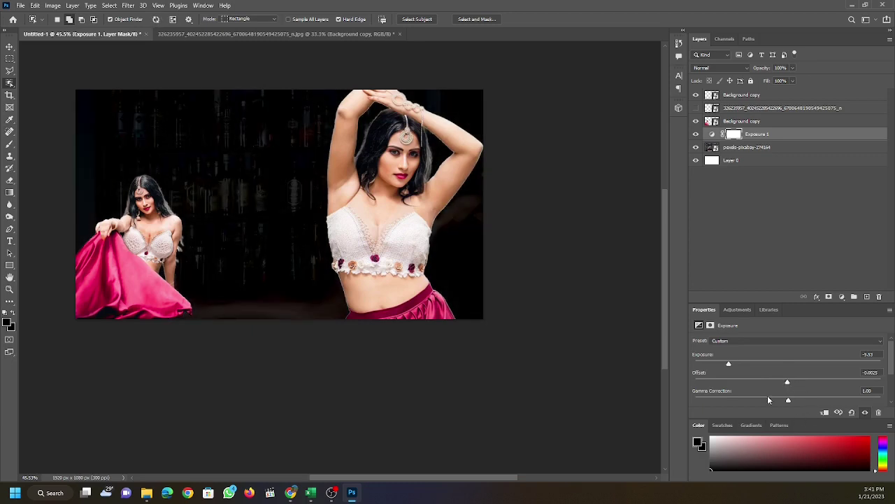
{"action": "left_click_drag", "start_coordinate": [789, 400], "coordinate": [770, 402]}
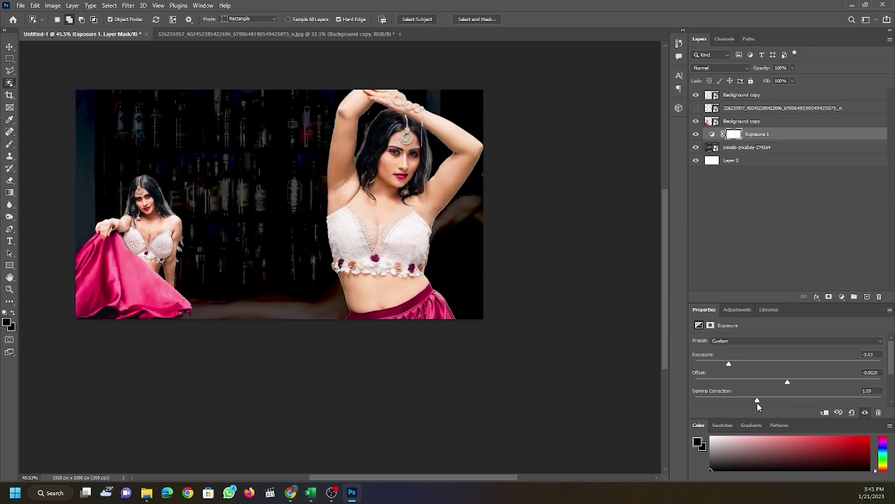
{"action": "left_click_drag", "start_coordinate": [761, 405], "coordinate": [763, 407]}
{"action": "left_click_drag", "start_coordinate": [763, 401], "coordinate": [769, 401]}
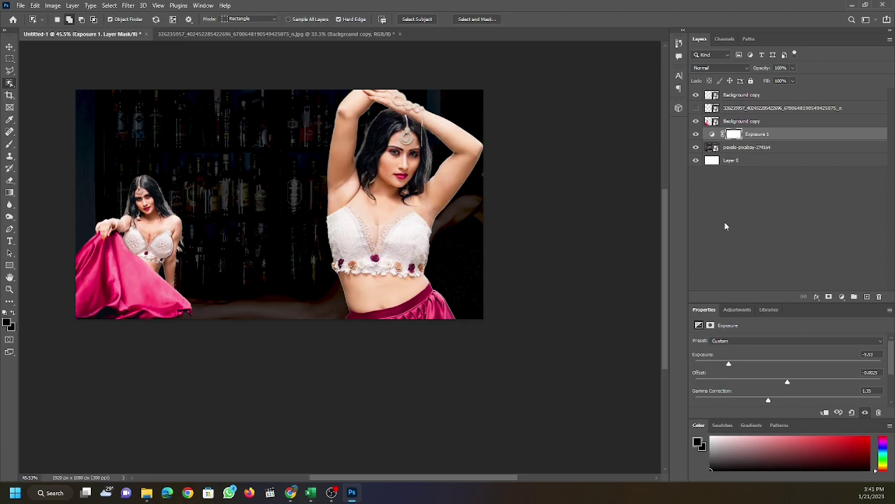
Select the left woman's cut-out layer
{"action": "left_click", "coordinate": [734, 249]}
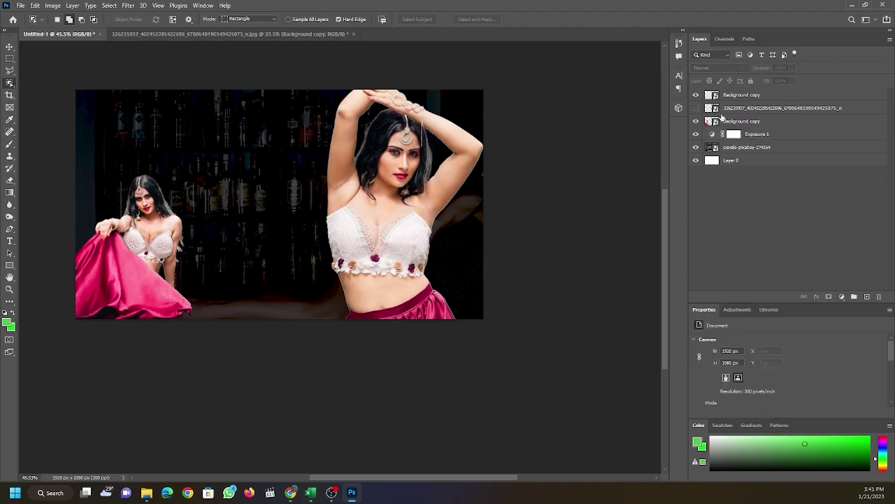
{"action": "left_click", "coordinate": [733, 123]}
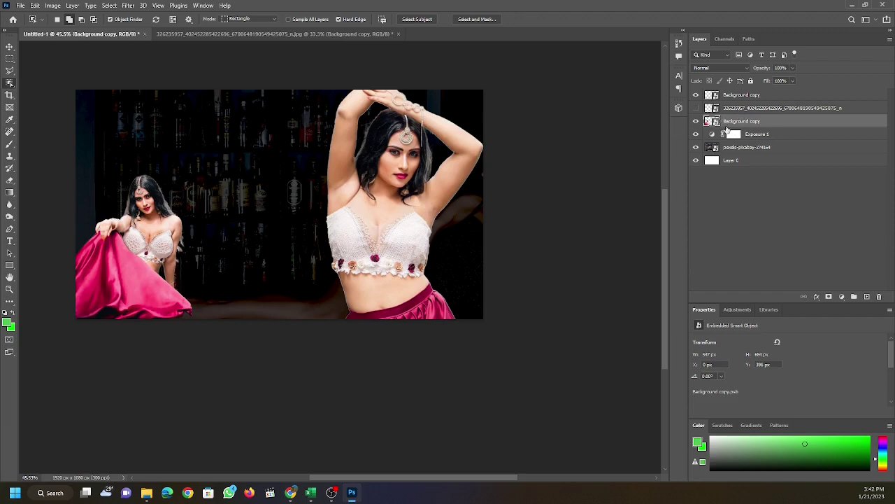
{"action": "left_click", "coordinate": [730, 99]}
{"action": "left_click", "coordinate": [731, 99]}
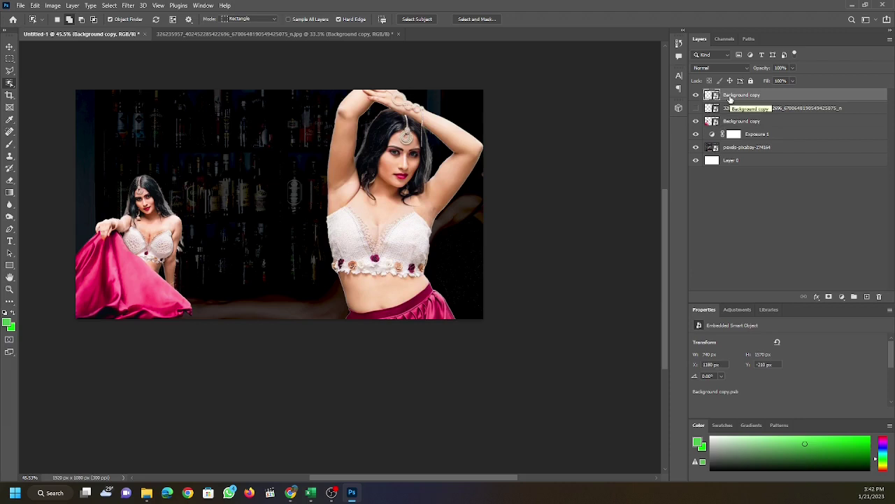
{"action": "left_click", "coordinate": [739, 123]}
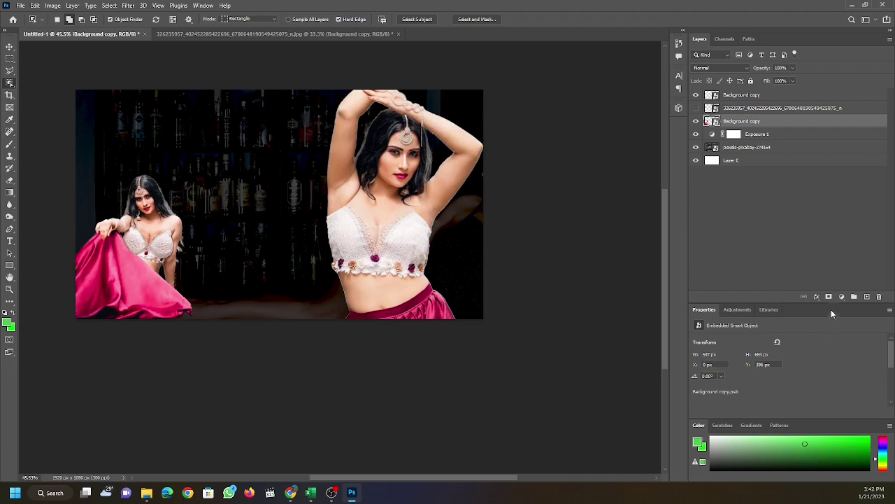
Enable Bevel & Emboss and Drop Shadow in the left woman's Blending Options
{"action": "right_click", "coordinate": [729, 116]}
{"action": "left_click", "coordinate": [756, 87]}
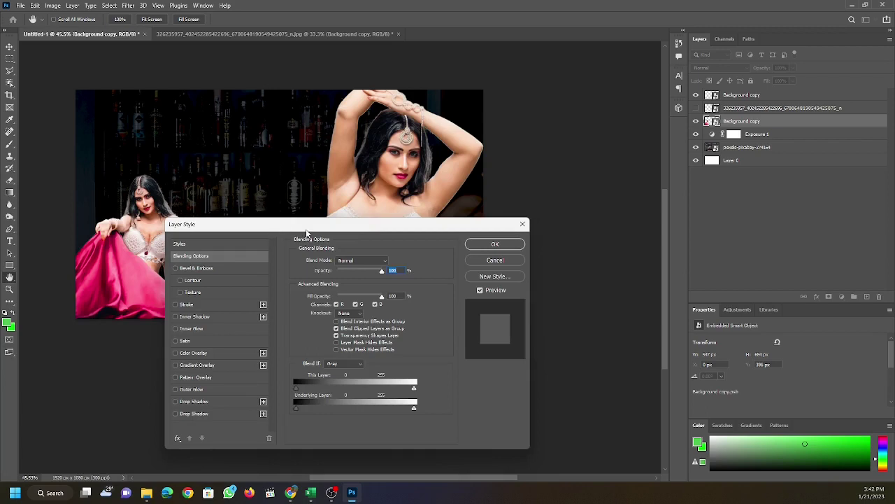
{"action": "mouse_move", "coordinate": [305, 230]}
{"action": "left_mouse_down"}
{"action": "mouse_move", "coordinate": [378, 223]}
{"action": "mouse_move", "coordinate": [384, 212]}
{"action": "left_mouse_up"}
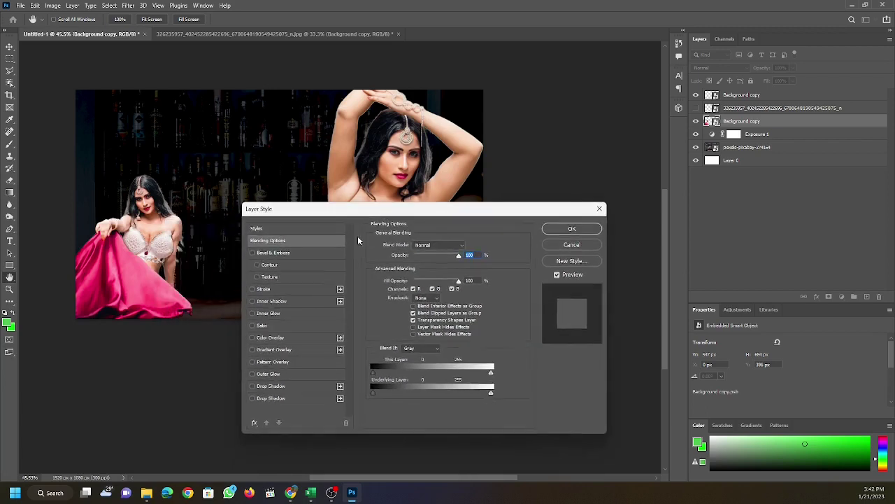
{"action": "left_click", "coordinate": [275, 252]}
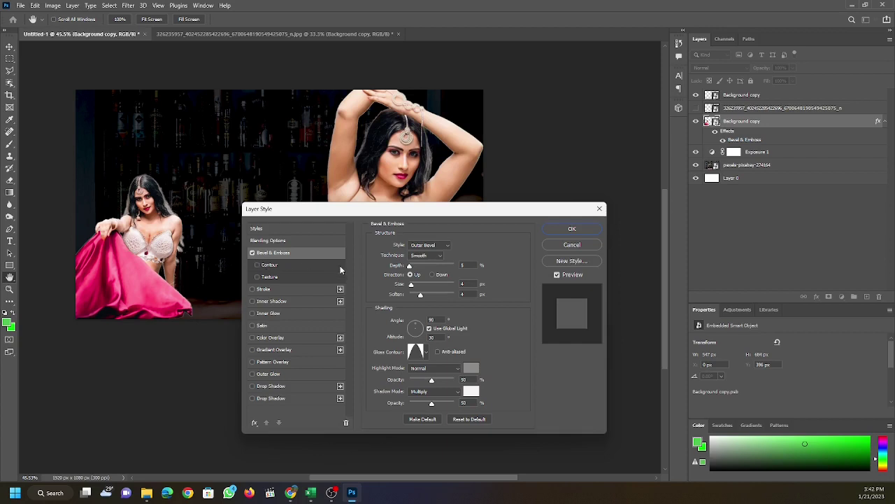
{"action": "left_click", "coordinate": [251, 398]}
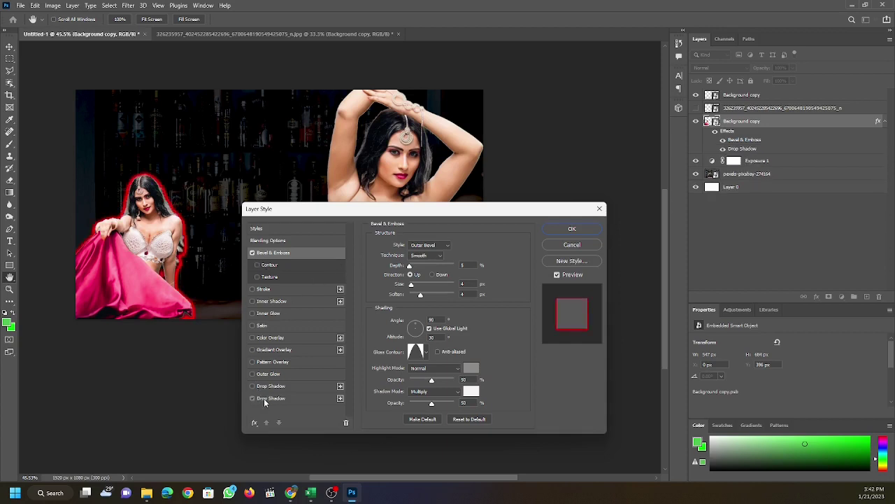
{"action": "left_click", "coordinate": [264, 399]}
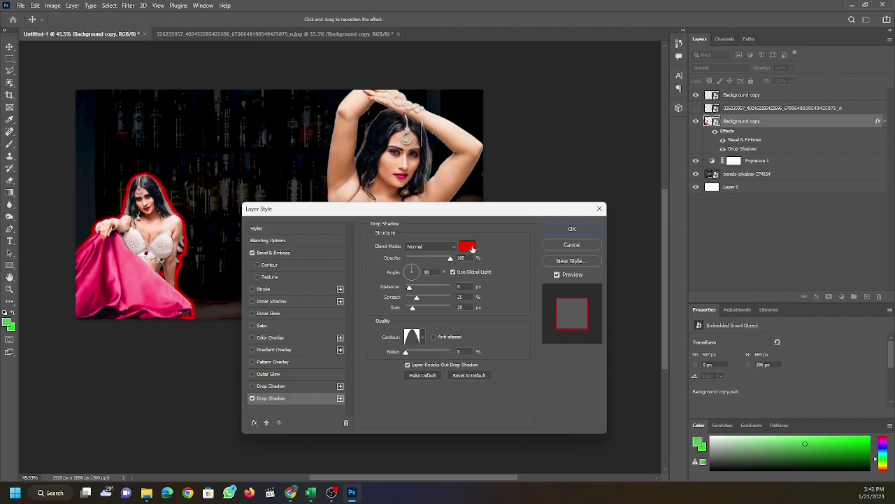
Set the drop shadow colour to orange #ffa700 and apply the layer style
{"action": "left_click", "coordinate": [469, 245]}
{"action": "left_click_drag", "start_coordinate": [369, 266], "coordinate": [369, 195]}
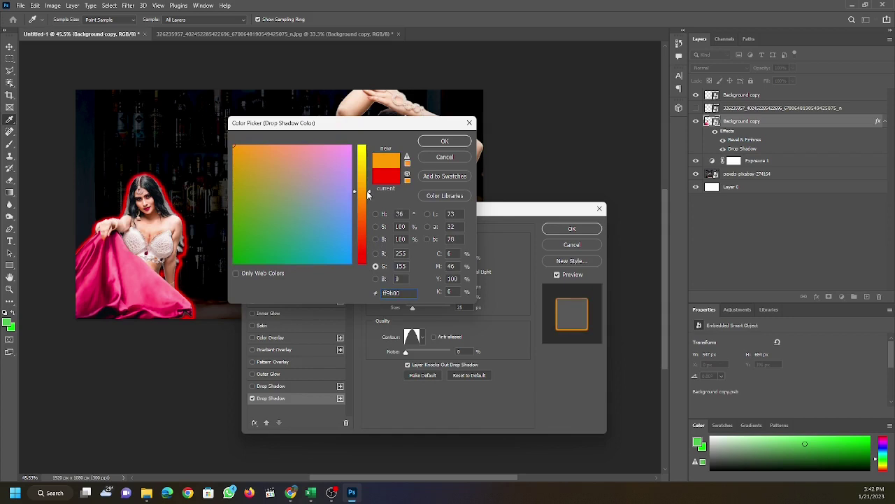
{"action": "left_click_drag", "start_coordinate": [369, 195], "coordinate": [367, 190]}
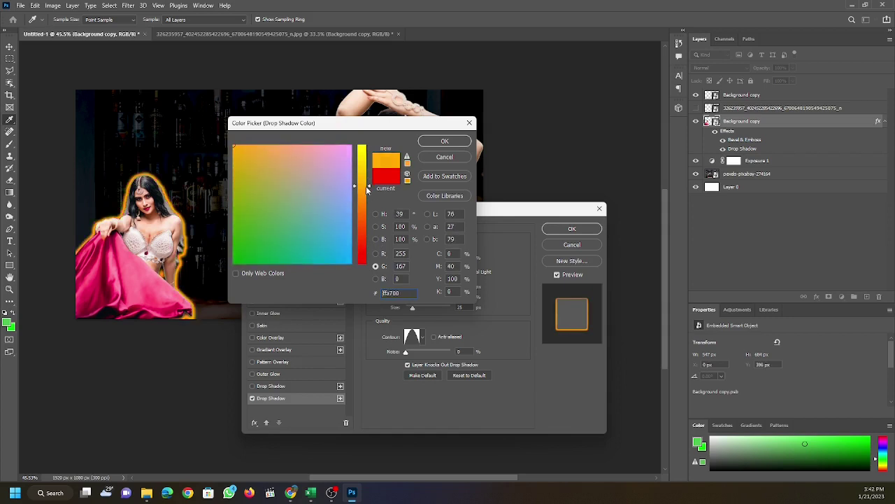
{"action": "left_click", "coordinate": [444, 141]}
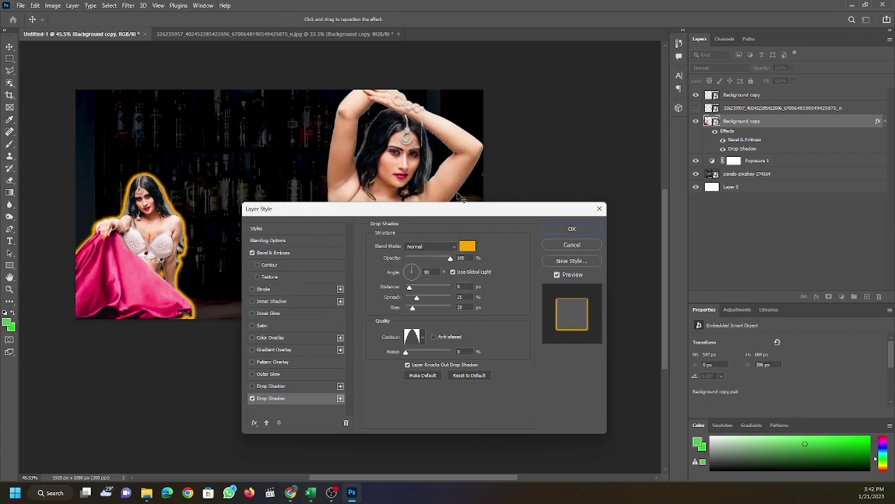
{"action": "left_click", "coordinate": [568, 230]}
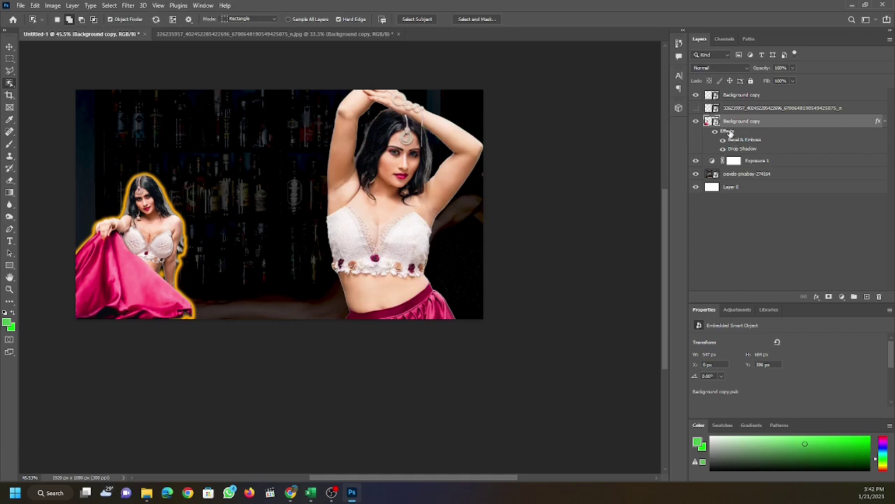
Try moving the glow effects to the right woman's layer, undoing to keep the left woman's glow
{"action": "left_click_drag", "start_coordinate": [729, 133], "coordinate": [733, 100]}
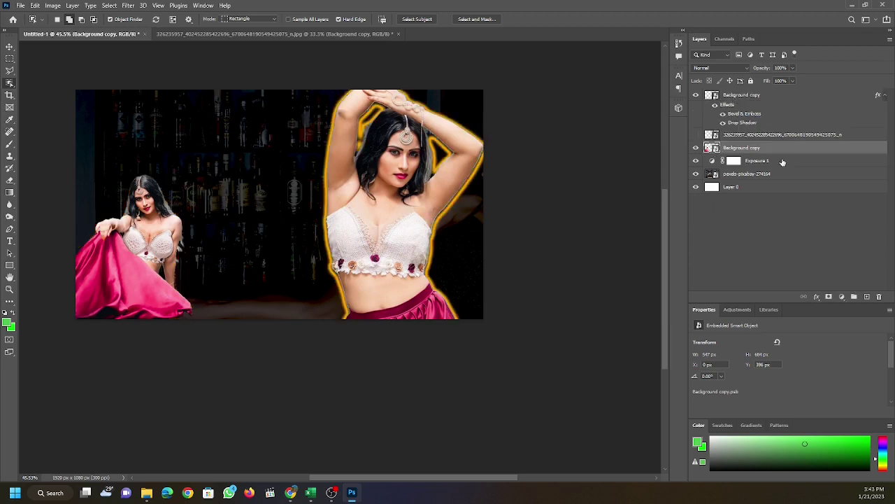
{"action": "key", "text": "ctrl+z"}
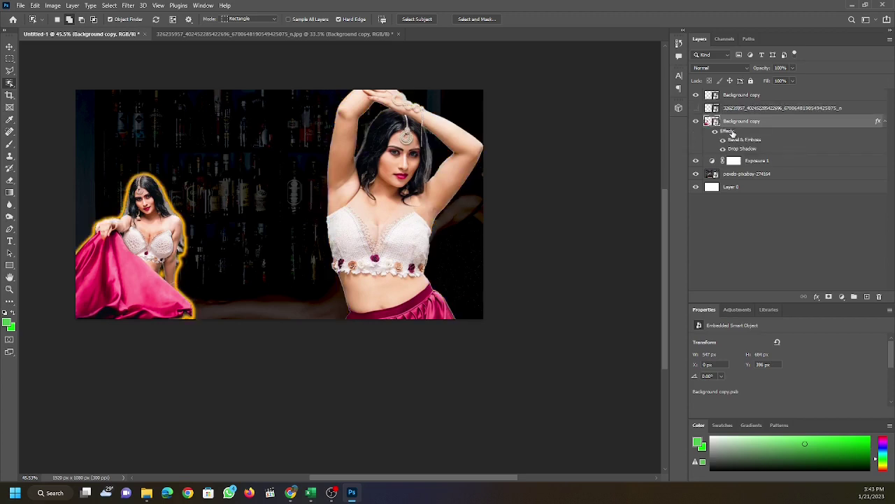
{"action": "left_click_drag", "start_coordinate": [733, 132], "coordinate": [738, 106]}
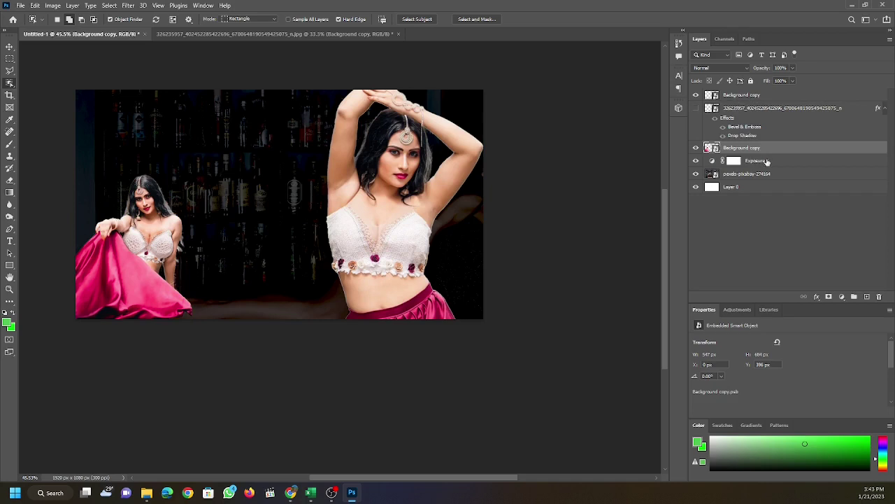
{"action": "key", "text": "ctrl+z"}
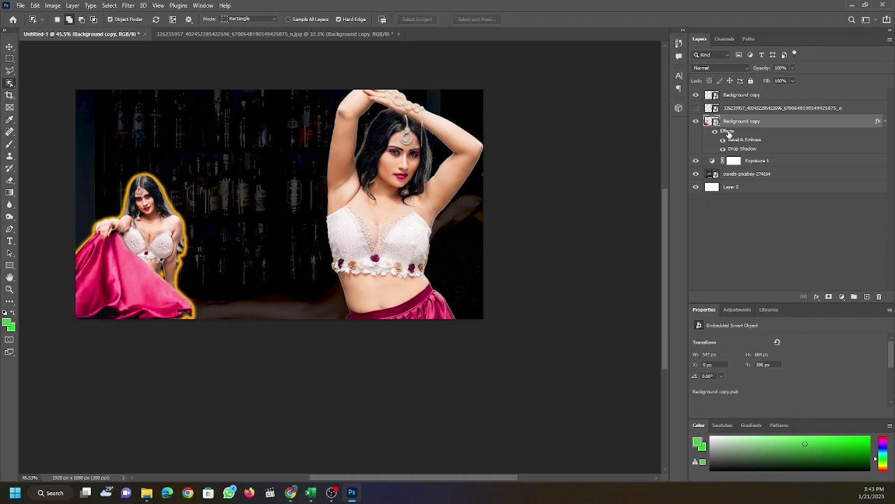
{"action": "left_click", "coordinate": [730, 133], "text": "ctrl"}
{"action": "left_click", "coordinate": [730, 132]}
Copy the Bevel & Emboss and Drop Shadow effects onto the right woman and open her Layer Style
{"action": "left_click_drag", "start_coordinate": [733, 133], "coordinate": [723, 103]}
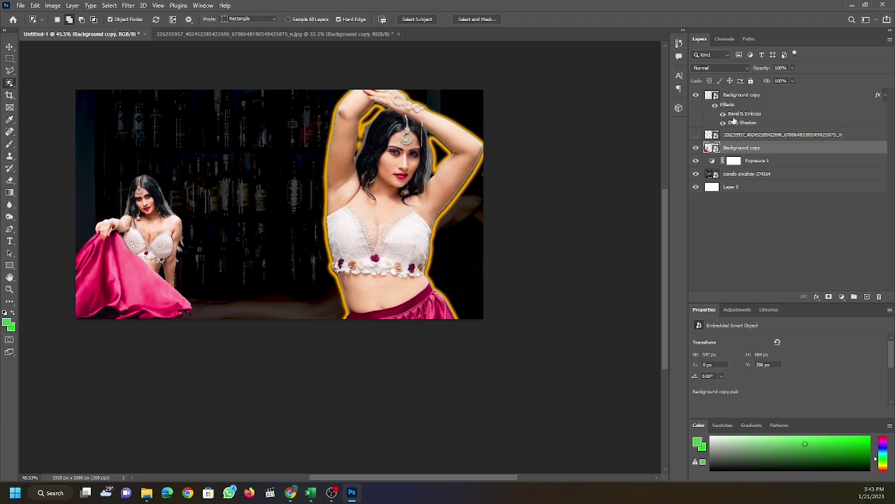
{"action": "left_click_drag", "start_coordinate": [729, 104], "coordinate": [733, 147]}
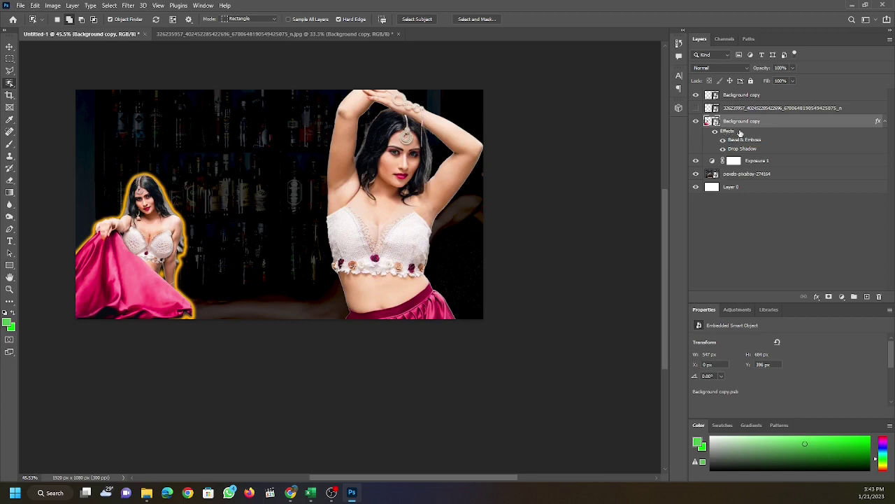
{"action": "left_click_drag", "start_coordinate": [731, 132], "coordinate": [739, 100]}
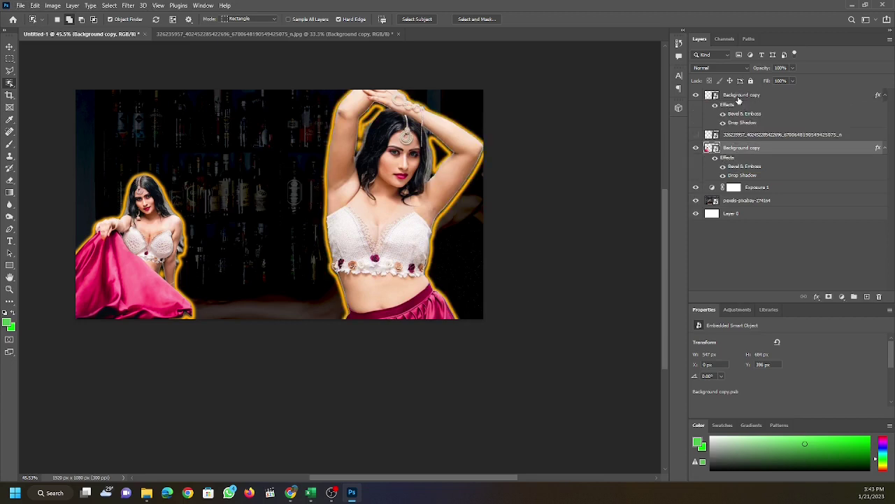
{"action": "left_click", "coordinate": [742, 98]}
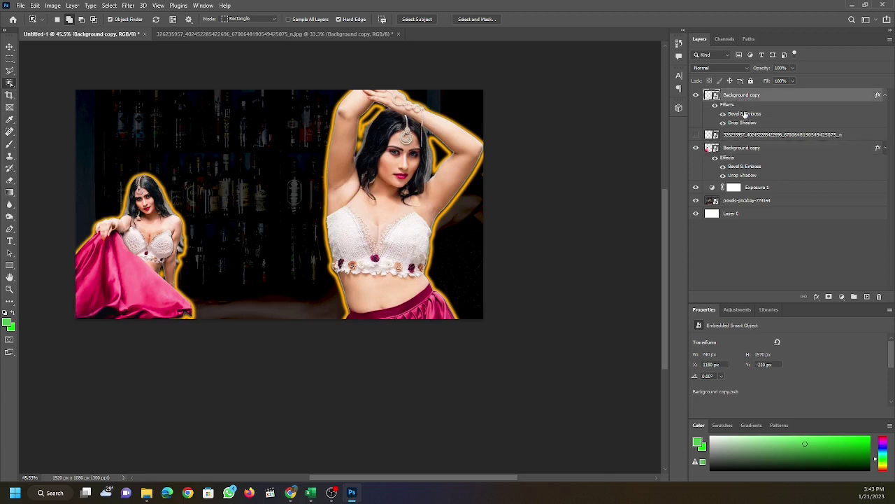
{"action": "double_click", "coordinate": [746, 114]}
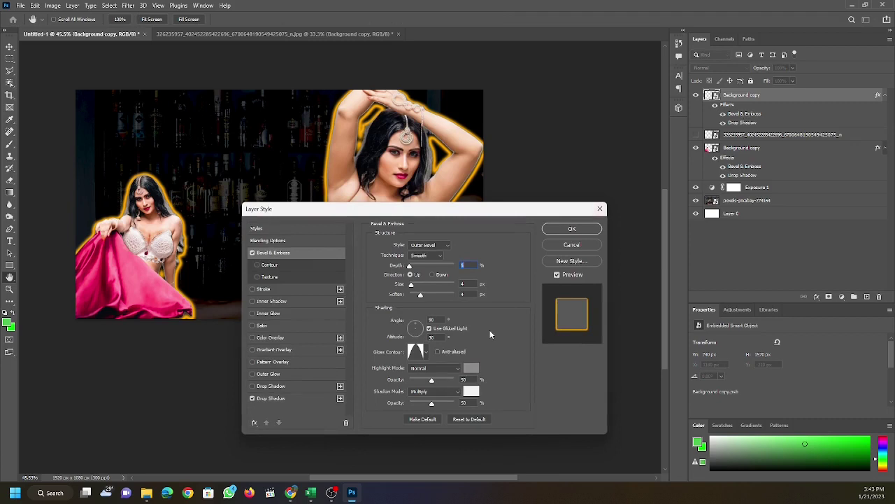
Change the right woman's Drop Shadow colour to red ff0000 and apply the style
{"action": "left_click", "coordinate": [273, 399]}
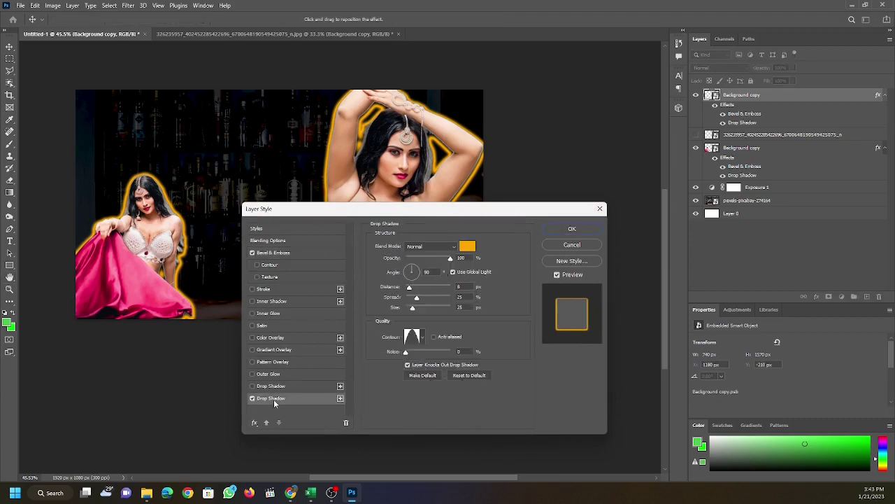
{"action": "left_click", "coordinate": [466, 247]}
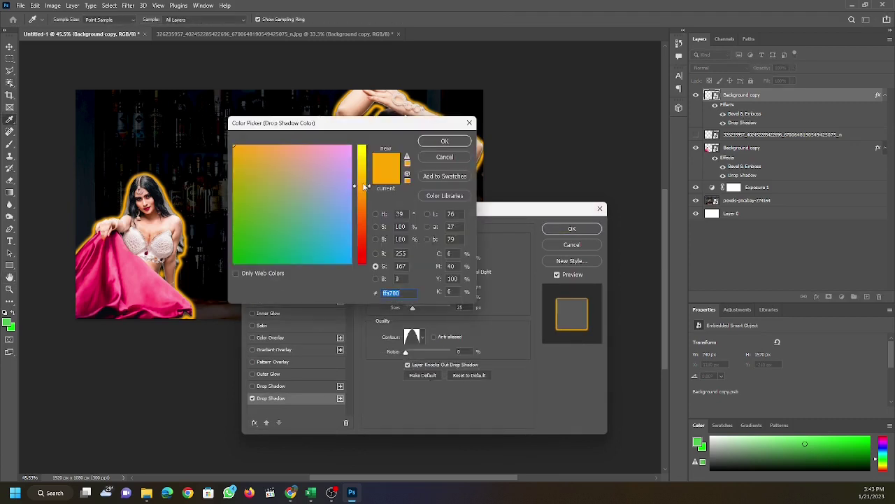
{"action": "mouse_move", "coordinate": [368, 185]}
{"action": "left_mouse_down"}
{"action": "mouse_move", "coordinate": [370, 282]}
{"action": "mouse_move", "coordinate": [371, 258]}
{"action": "left_mouse_up"}
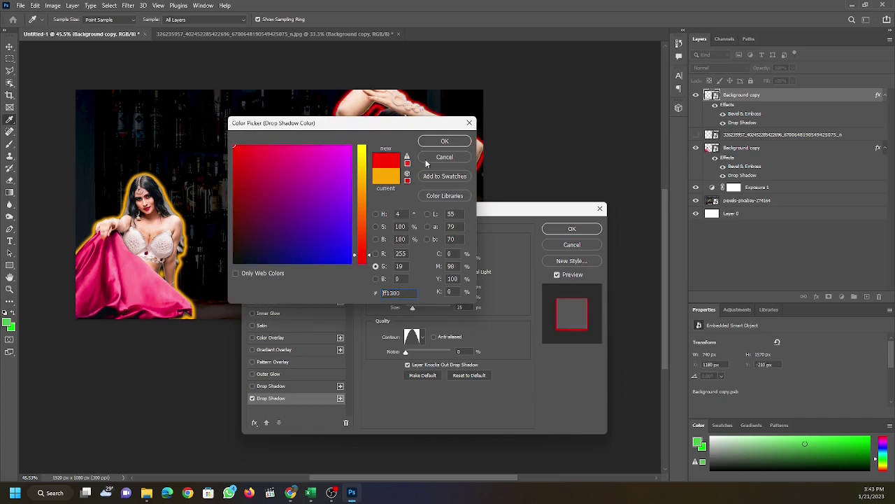
{"action": "left_click", "coordinate": [446, 142]}
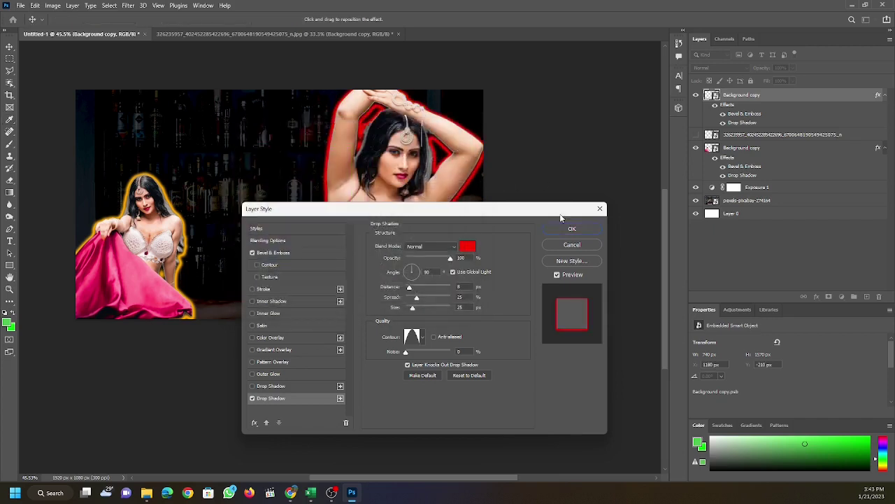
{"action": "left_click", "coordinate": [571, 229]}
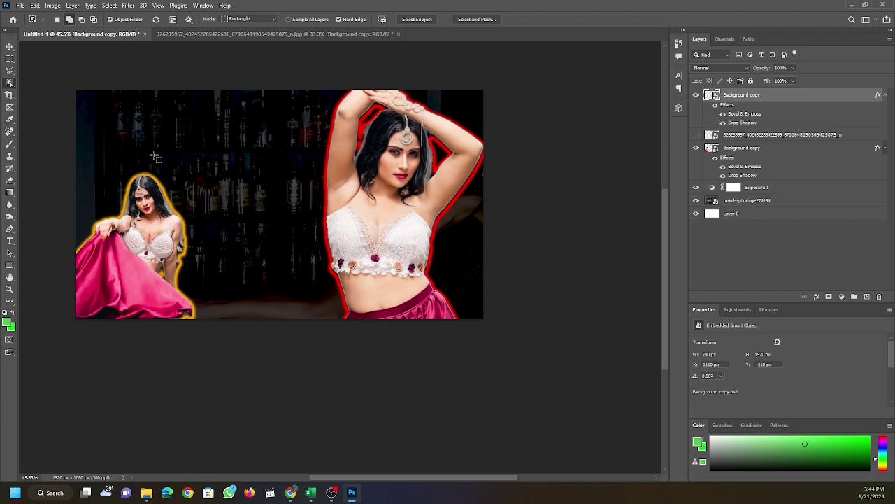
Open Girls for TNLS.psd via File > Open Recent, dismissing the file-not-found error
{"action": "left_click", "coordinate": [20, 5]}
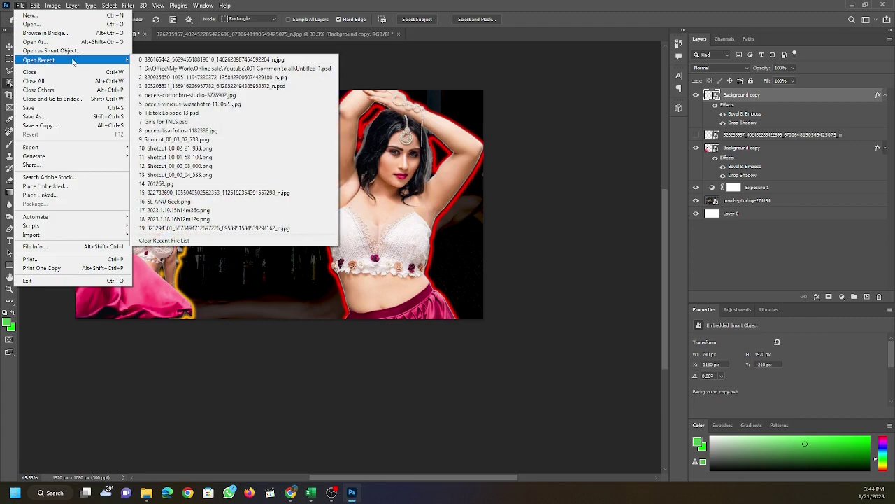
{"action": "mouse_move", "coordinate": [38, 59]}
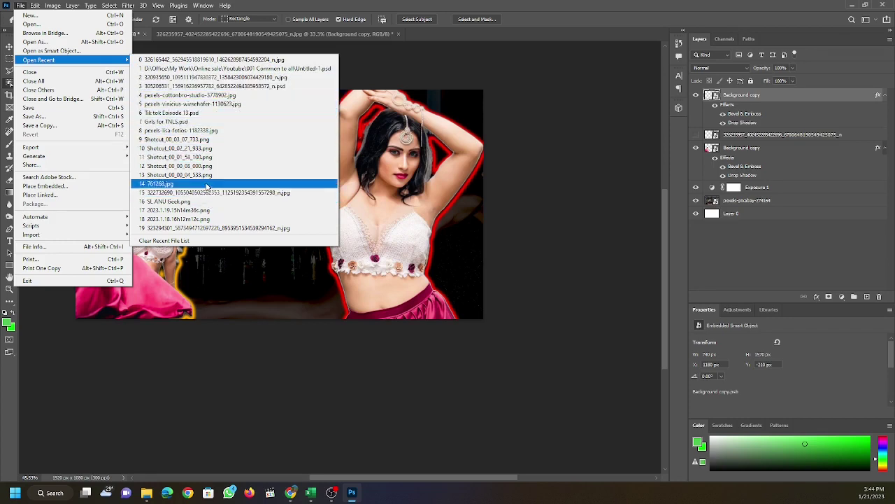
{"action": "left_click", "coordinate": [185, 122]}
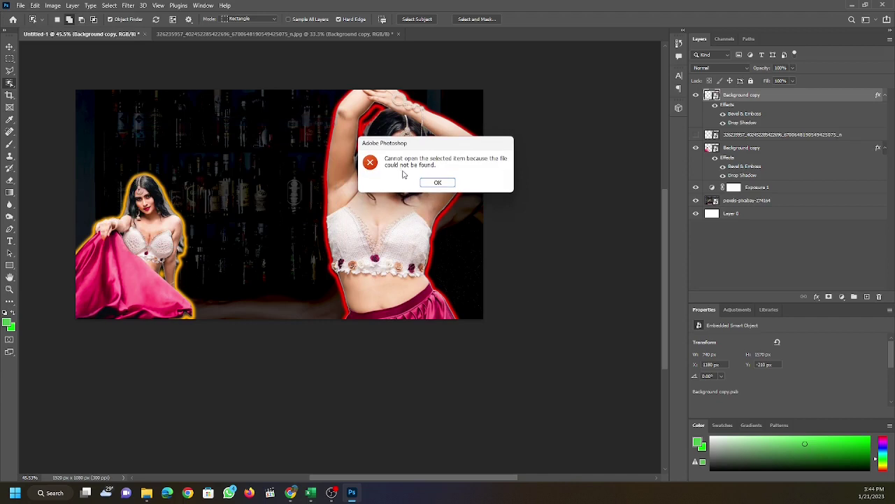
{"action": "left_click", "coordinate": [441, 183]}
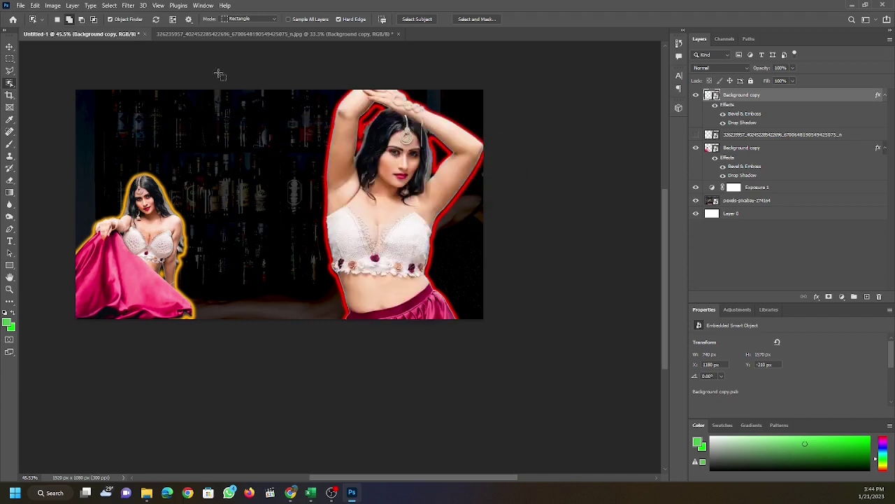
{"action": "left_click", "coordinate": [20, 5]}
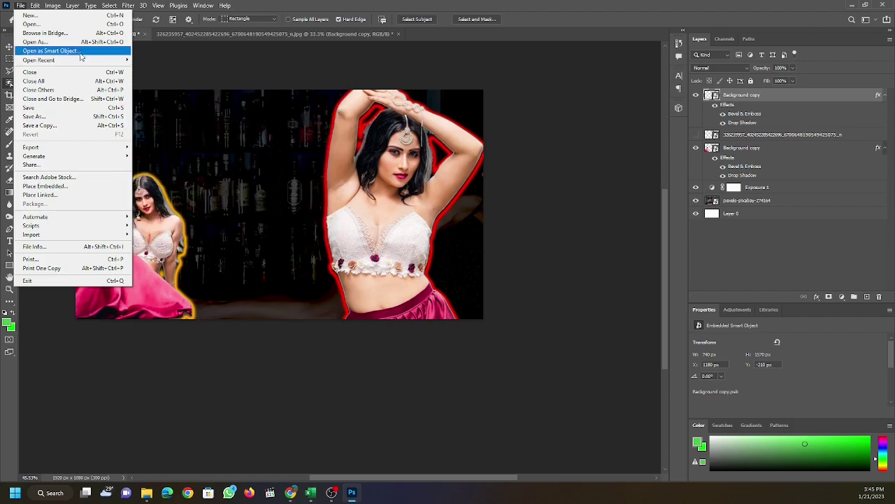
{"action": "key", "text": "Escape"}
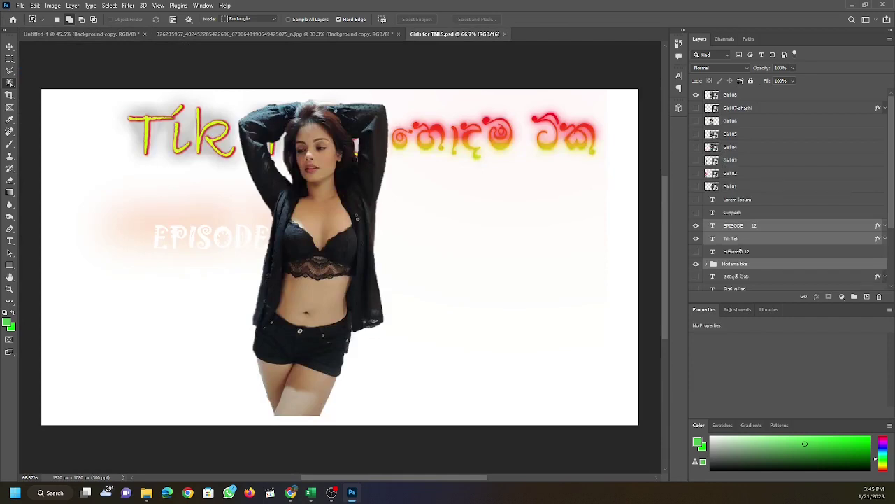
Copy the Girl 08 layer from Girls for TNLS.psd and paste it into Untitled-1
{"action": "left_click", "coordinate": [116, 36]}
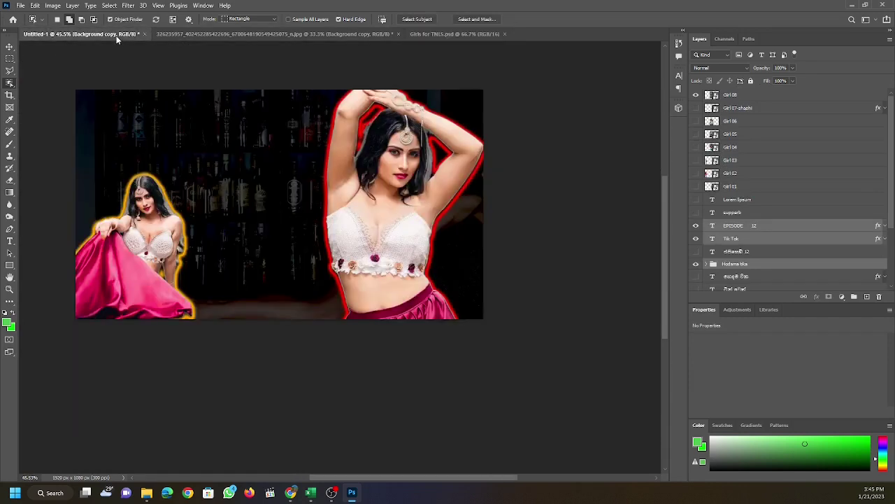
{"action": "left_click", "coordinate": [186, 35]}
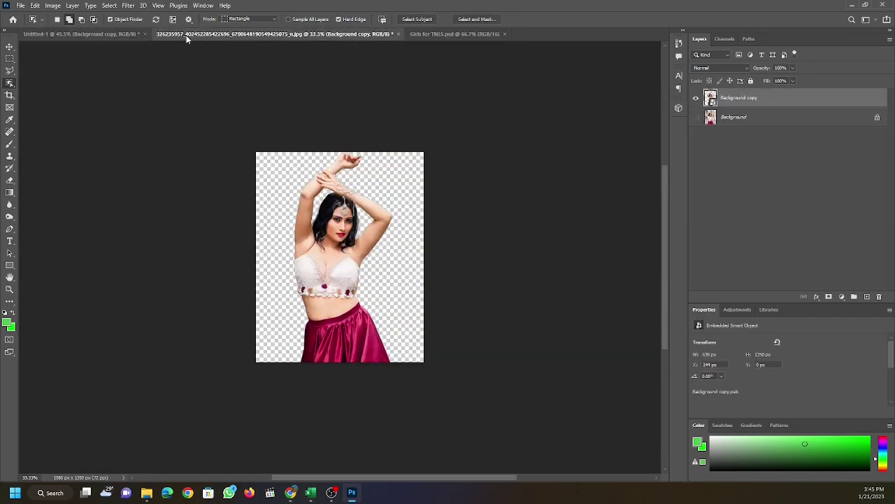
{"action": "left_click", "coordinate": [441, 35]}
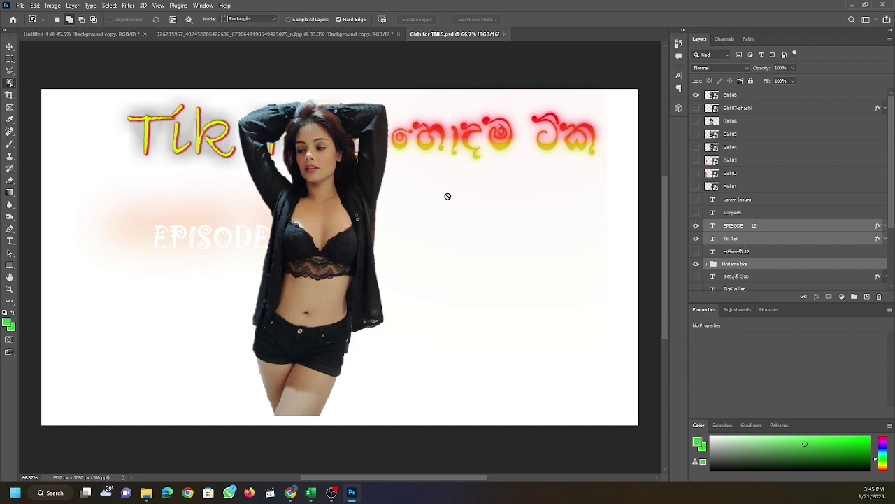
{"action": "left_click", "coordinate": [732, 95]}
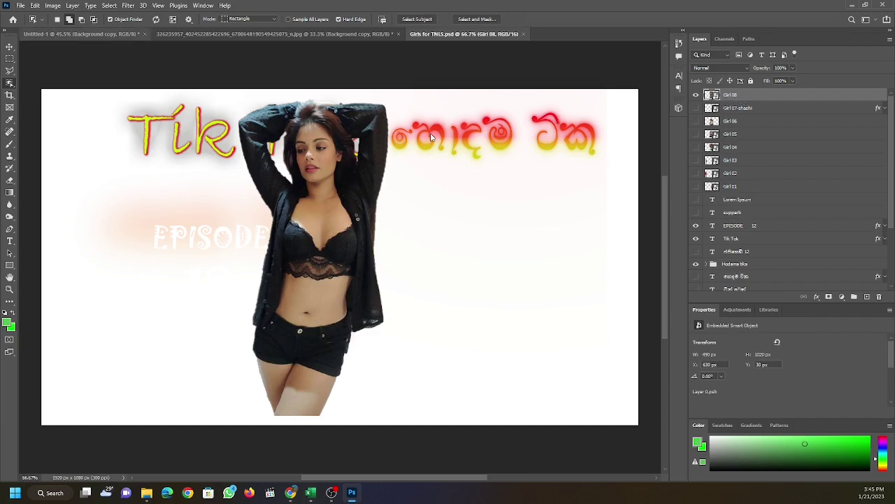
{"action": "key", "text": "ctrl+Tab"}
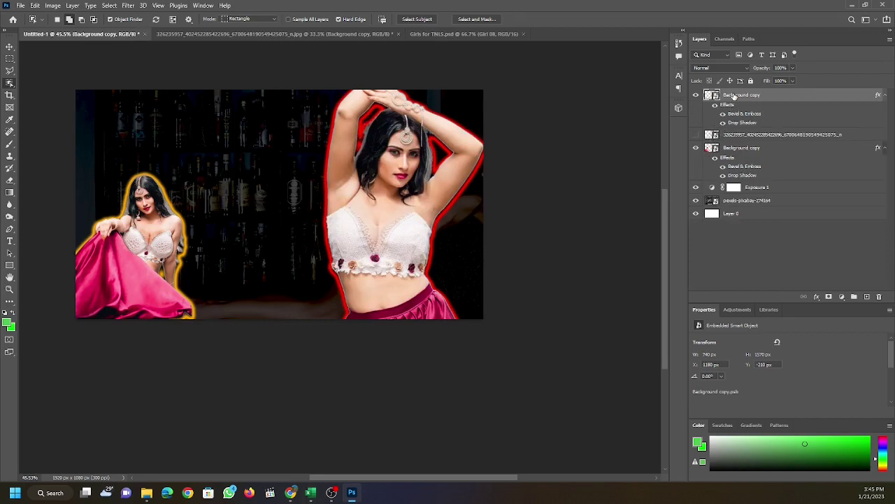
{"action": "key", "text": "ctrl+v"}
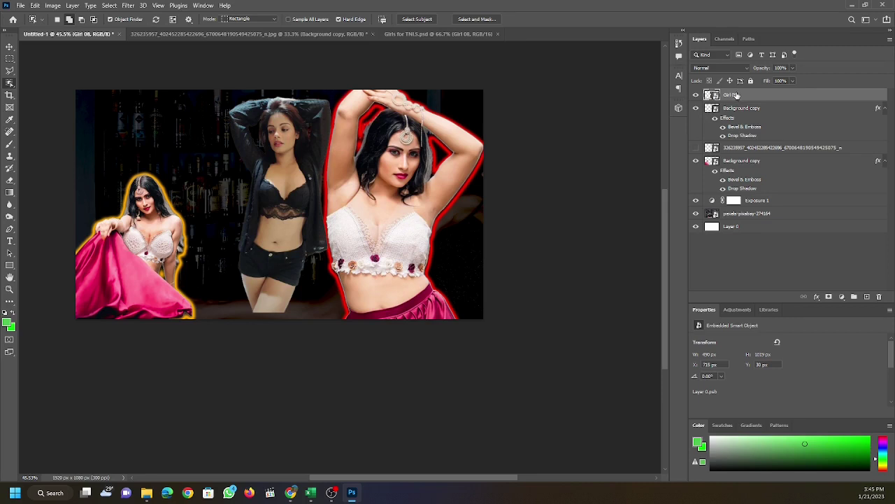
Move the pasted woman in black between the other two women
{"action": "key", "text": "ctrl+t"}
{"action": "left_click_drag", "start_coordinate": [269, 168], "coordinate": [240, 191]}
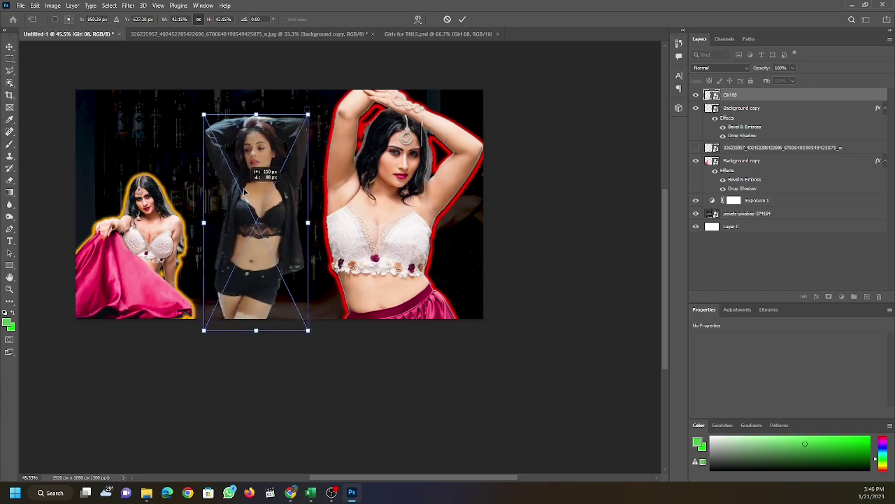
{"action": "left_click_drag", "start_coordinate": [239, 191], "coordinate": [244, 193]}
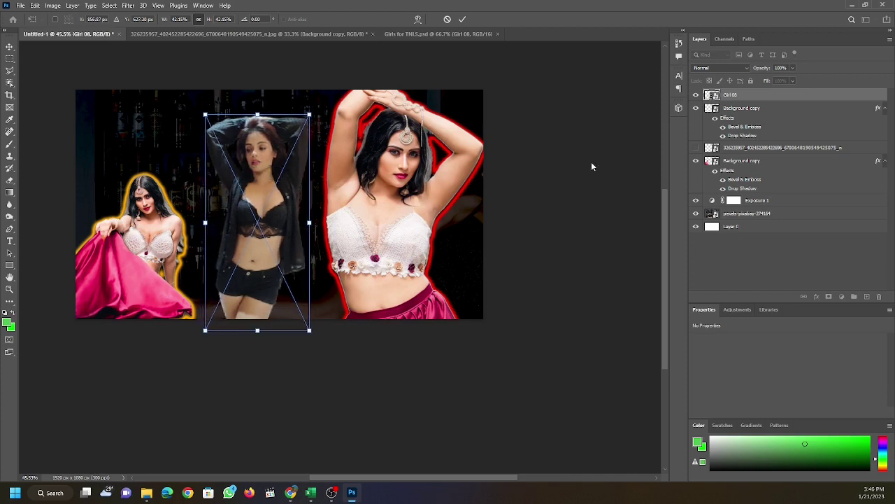
Shift the right-hand woman further to the right
{"action": "left_click", "coordinate": [737, 110]}
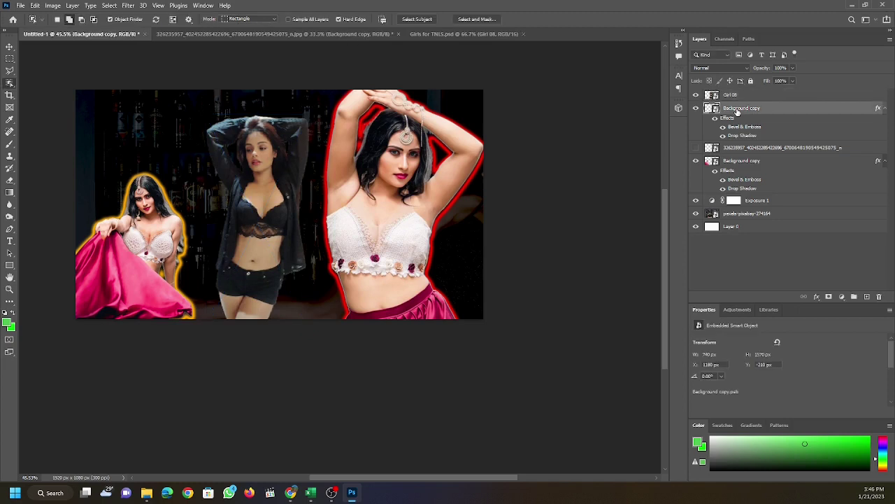
{"action": "key", "text": "ctrl+t"}
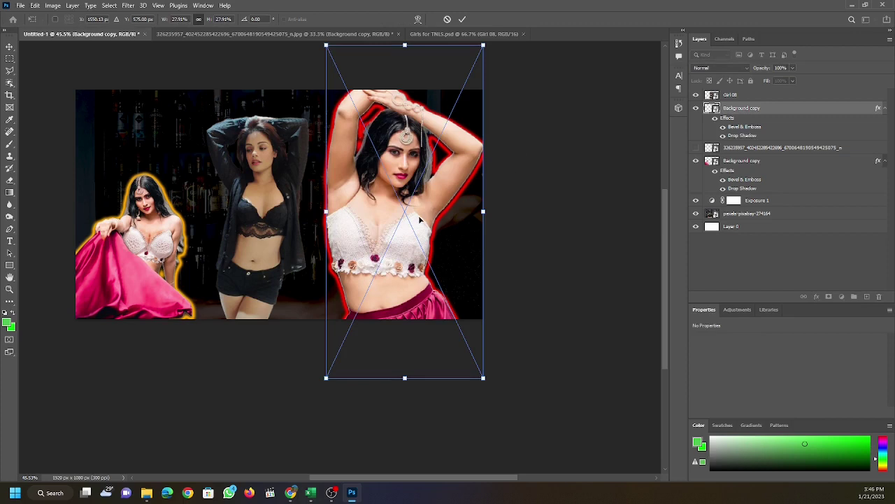
{"action": "left_click_drag", "start_coordinate": [419, 219], "coordinate": [444, 218]}
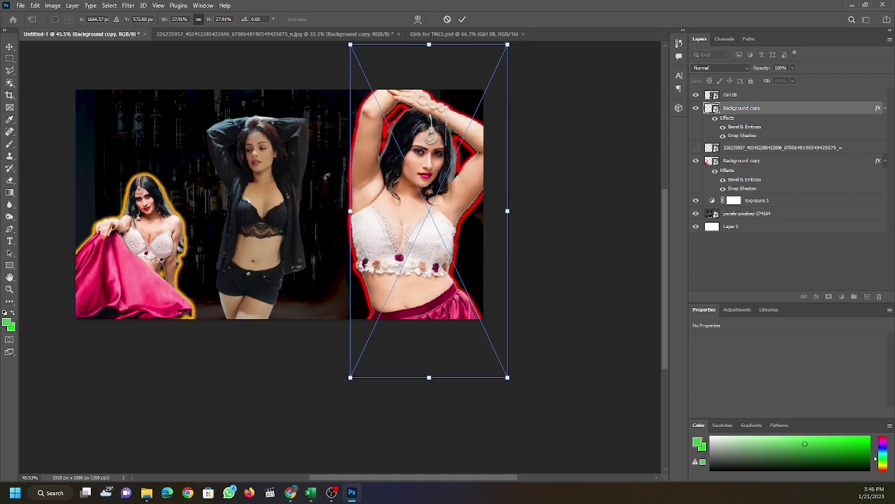
{"action": "key", "text": "Return"}
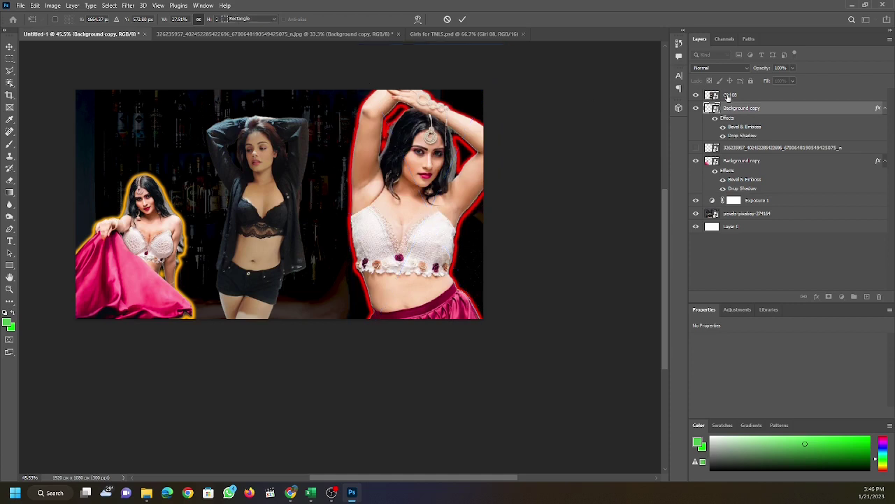
Slightly enlarge the Girl 08 woman in black and centre her in the frame
{"action": "left_click", "coordinate": [728, 97]}
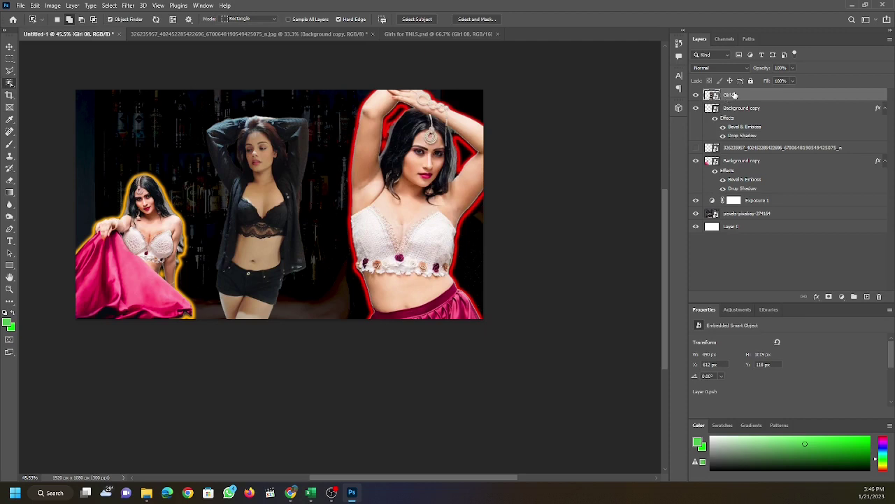
{"action": "key", "text": "ctrl+t"}
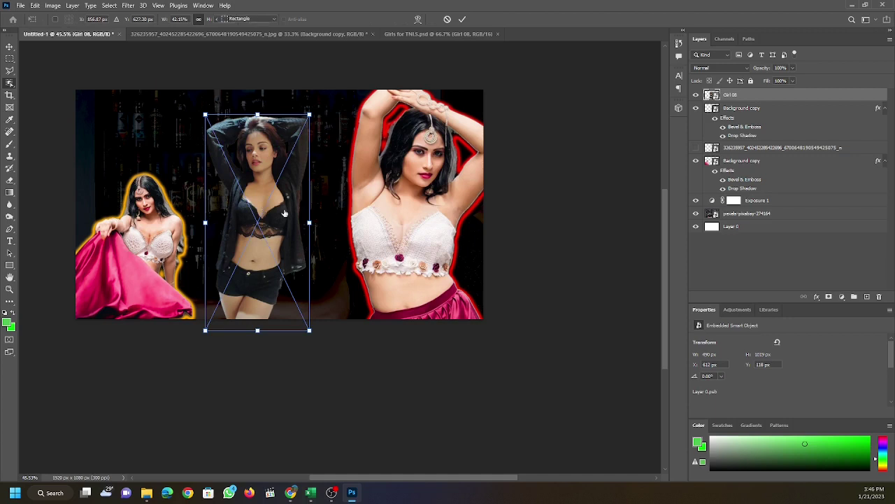
{"action": "key", "text": "ctrl+h"}
{"action": "mouse_move", "coordinate": [269, 214]}
{"action": "left_mouse_down"}
{"action": "mouse_move", "coordinate": [284, 219]}
{"action": "mouse_move", "coordinate": [268, 222]}
{"action": "left_mouse_up"}
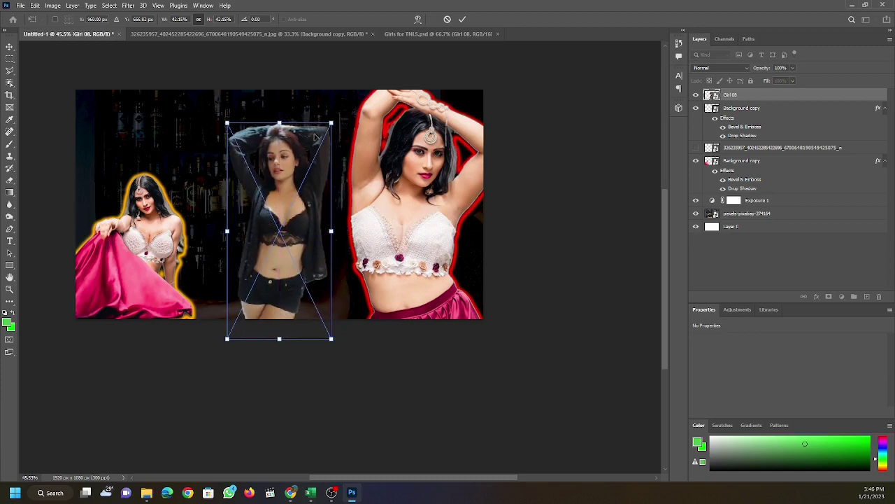
{"action": "left_click_drag", "start_coordinate": [331, 123], "coordinate": [333, 117]}
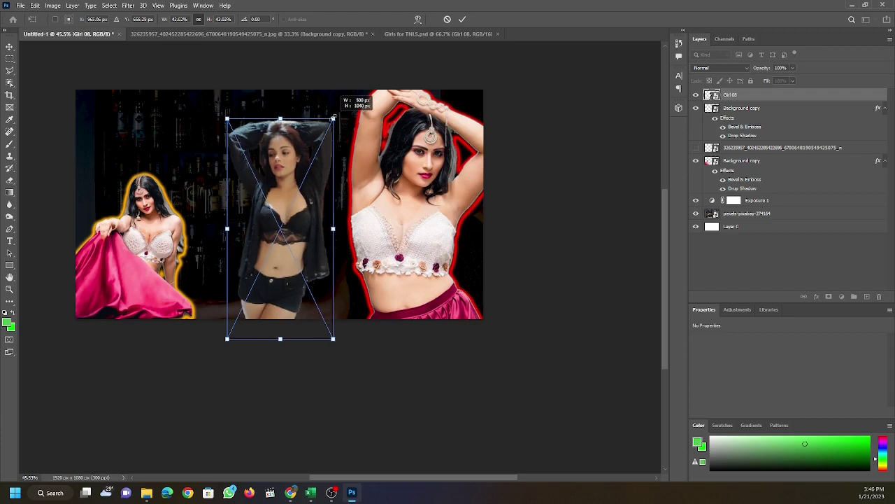
{"action": "left_click_drag", "start_coordinate": [300, 189], "coordinate": [285, 193]}
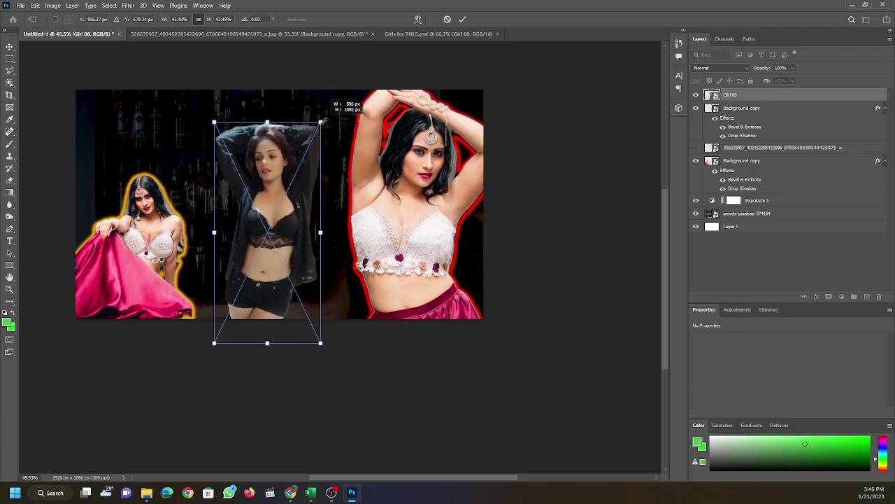
{"action": "left_click_drag", "start_coordinate": [321, 121], "coordinate": [323, 120]}
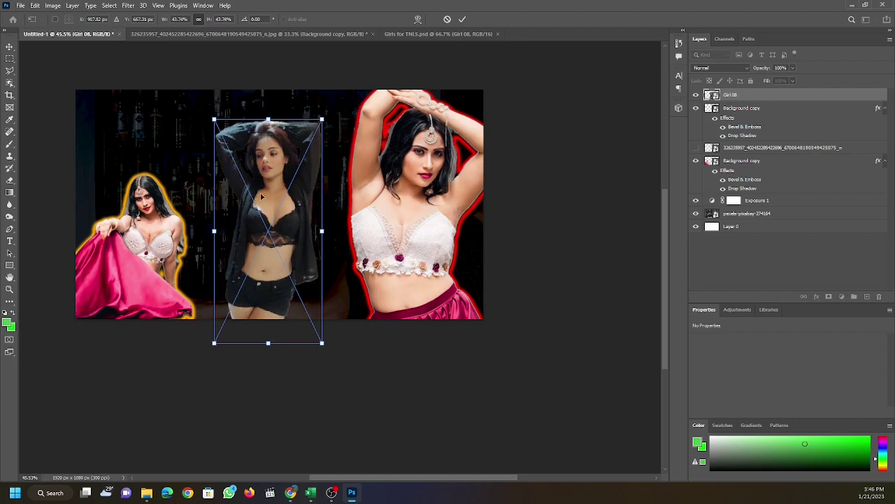
{"action": "left_click_drag", "start_coordinate": [261, 195], "coordinate": [256, 204]}
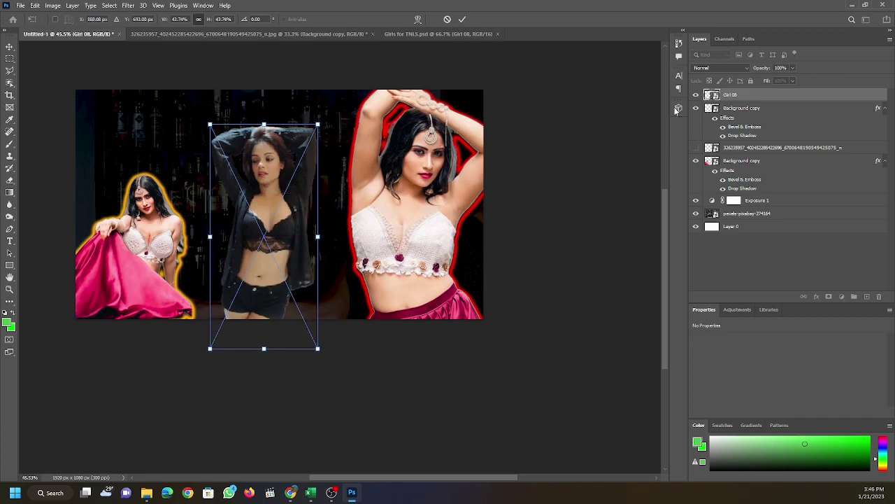
{"action": "key", "text": "Return"}
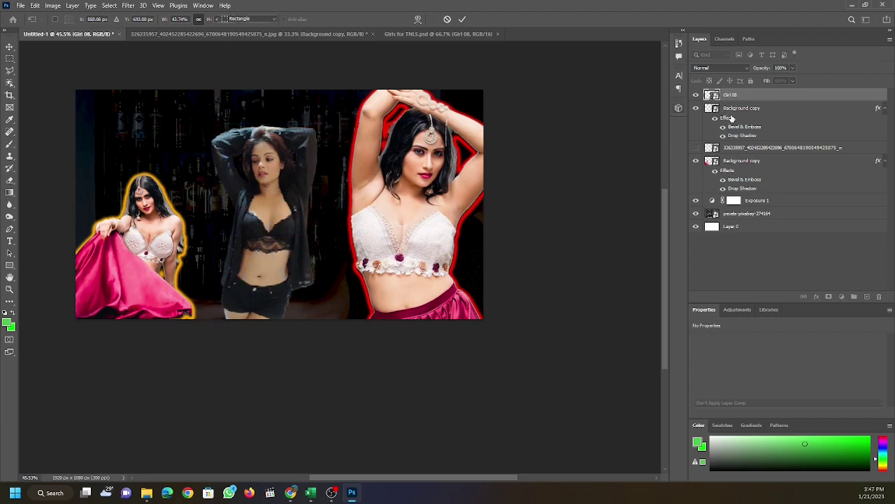
{"action": "left_click", "coordinate": [731, 118]}
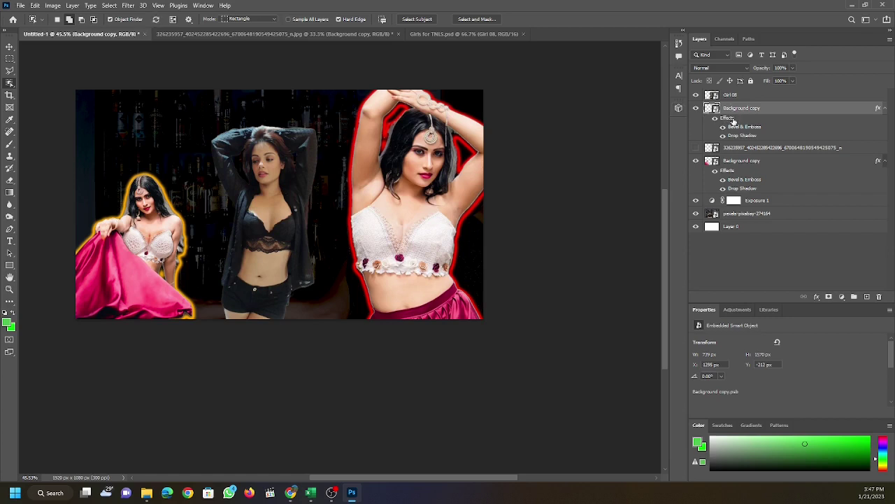
Copy the red glow outline effects onto the Girl 08 layer
{"action": "left_click_drag", "start_coordinate": [733, 120], "coordinate": [728, 99]}
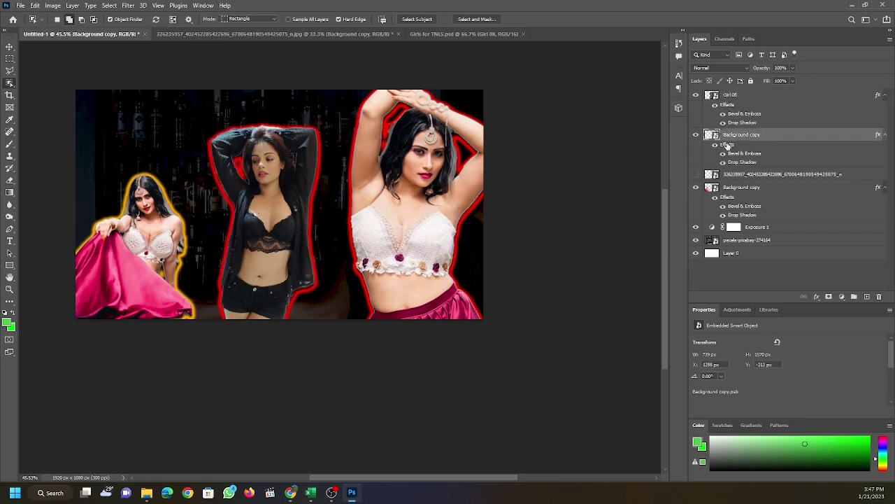
{"action": "left_click", "coordinate": [696, 135]}
{"action": "left_click", "coordinate": [696, 134]}
{"action": "left_click", "coordinate": [696, 188]}
{"action": "left_click", "coordinate": [696, 187]}
Shrink the pink-dress woman to about 60% toward the bottom-left corner
{"action": "left_click", "coordinate": [736, 187]}
{"action": "key", "text": "ctrl+t"}
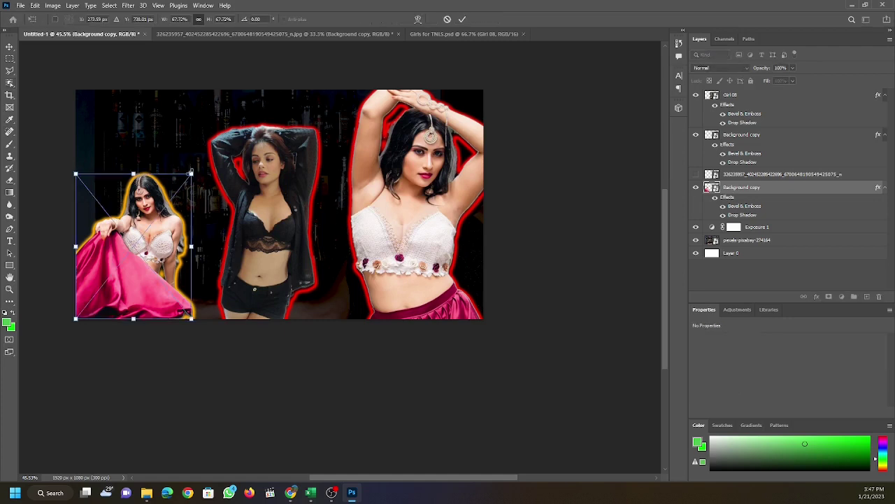
{"action": "left_click_drag", "start_coordinate": [193, 172], "coordinate": [179, 189]}
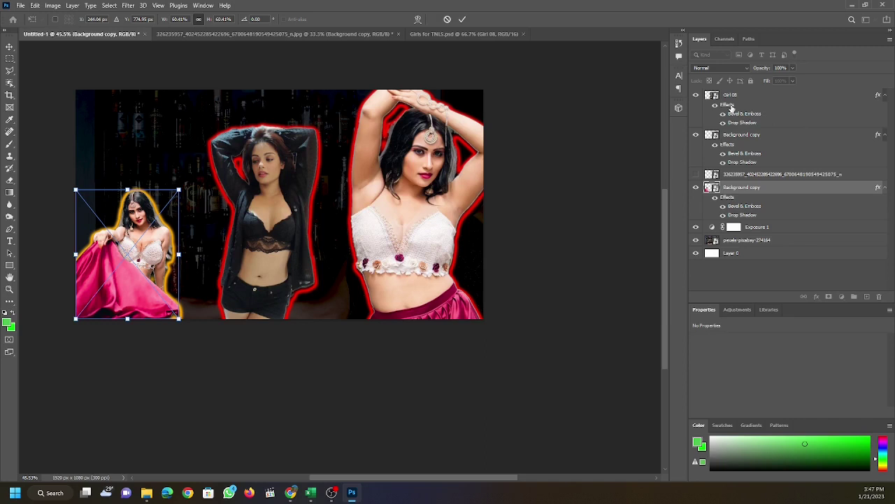
{"action": "left_click", "coordinate": [730, 106]}
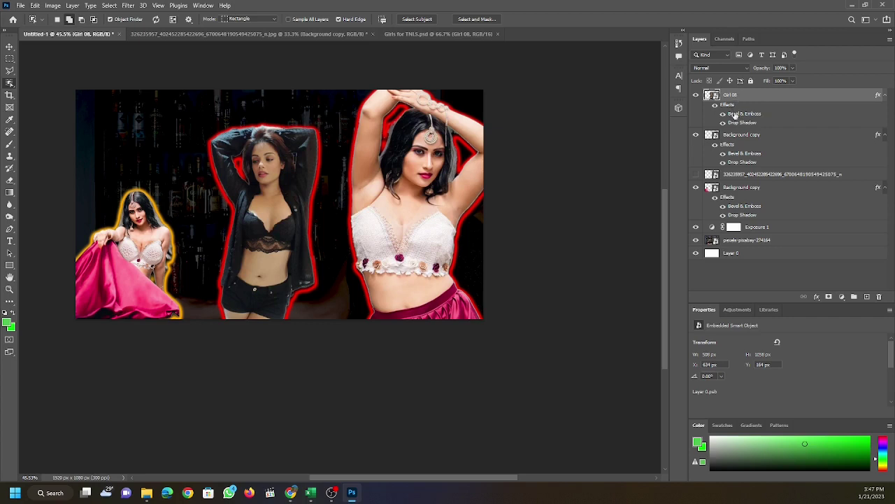
Change Girl 08's drop shadow colour to blue (1213e6)
{"action": "double_click", "coordinate": [734, 116]}
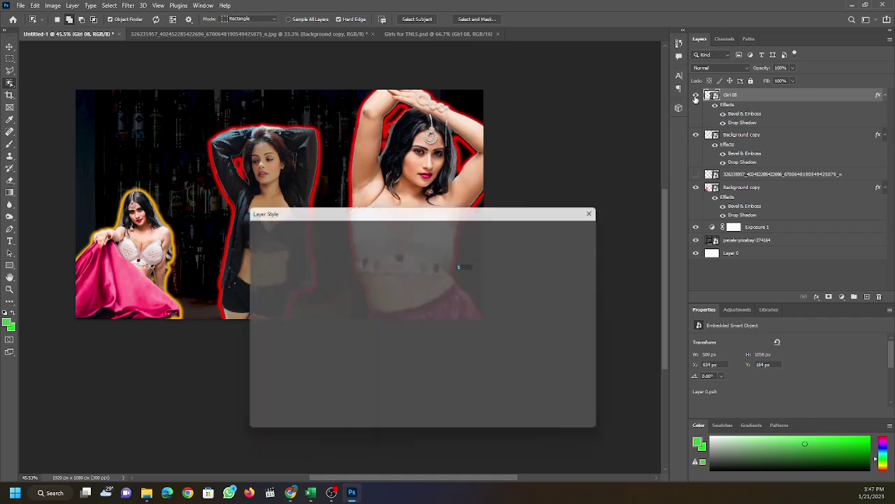
{"action": "left_click_drag", "start_coordinate": [437, 217], "coordinate": [451, 159]}
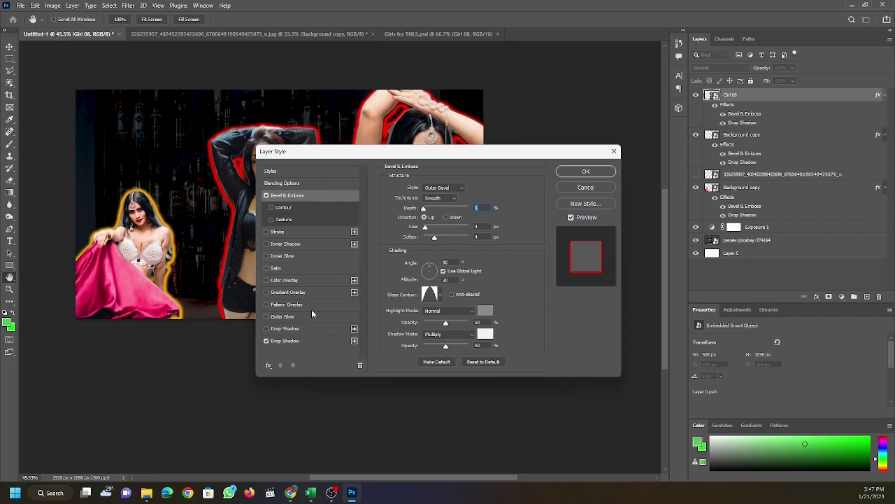
{"action": "left_click", "coordinate": [287, 341]}
{"action": "left_click", "coordinate": [484, 190]}
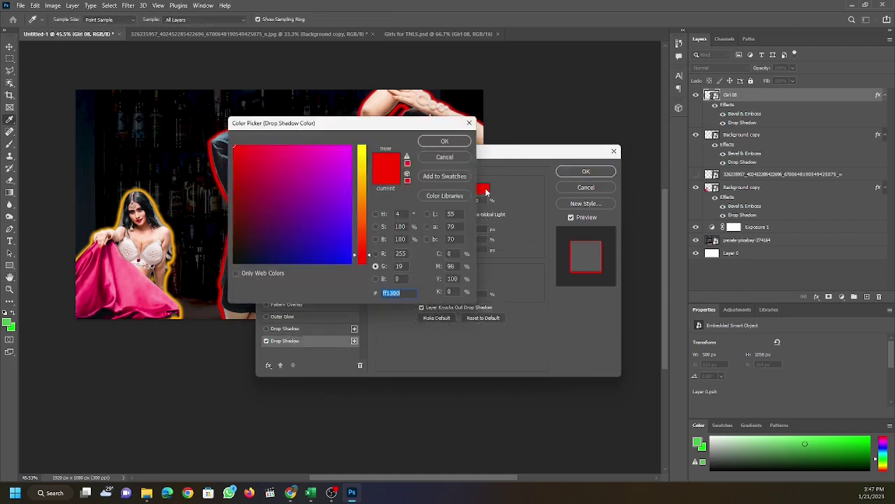
{"action": "left_click", "coordinate": [340, 254]}
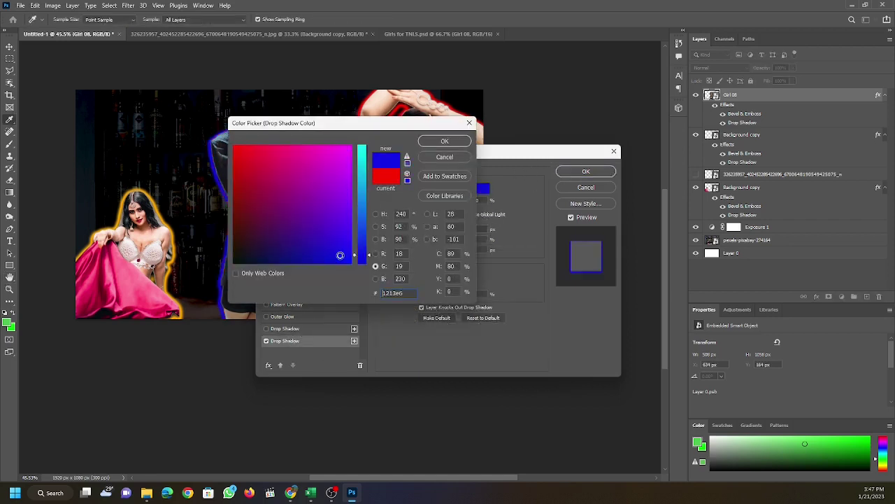
{"action": "left_click", "coordinate": [445, 142]}
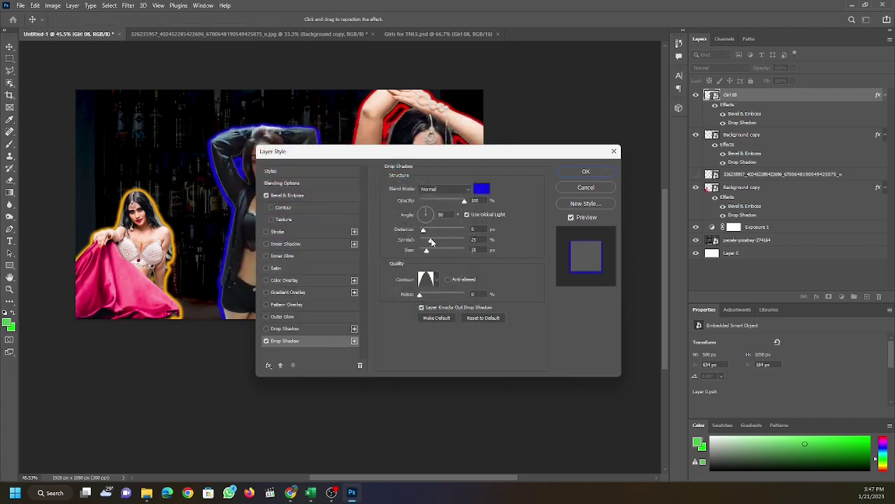
Set the drop shadow to distance 4, spread 10 and size 12, and apply it
{"action": "left_click", "coordinate": [474, 240]}
{"action": "left_click", "coordinate": [479, 228]}
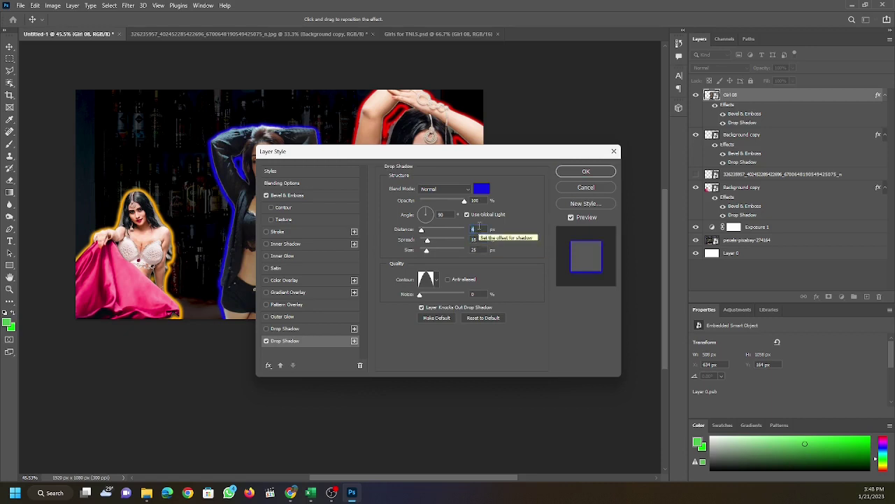
{"action": "type", "text": "3"}
{"action": "type", "text": "4"}
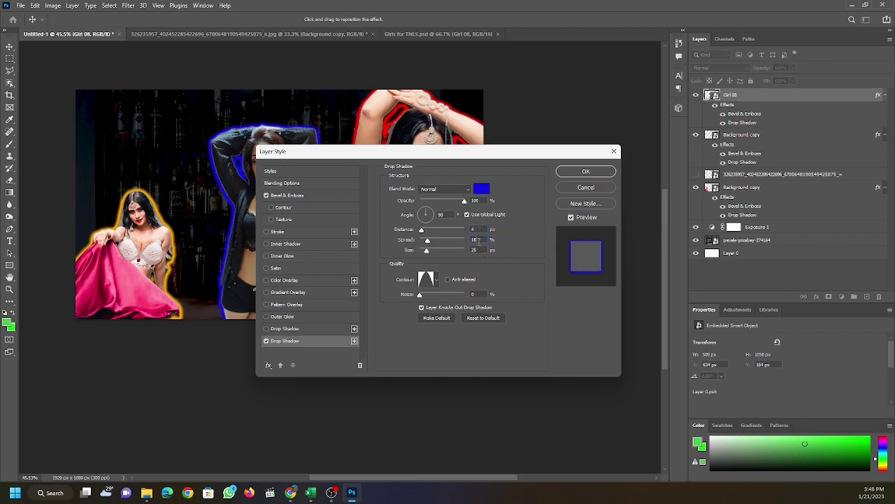
{"action": "left_click", "coordinate": [475, 240]}
{"action": "left_click", "coordinate": [478, 250]}
{"action": "key", "text": "Down"}
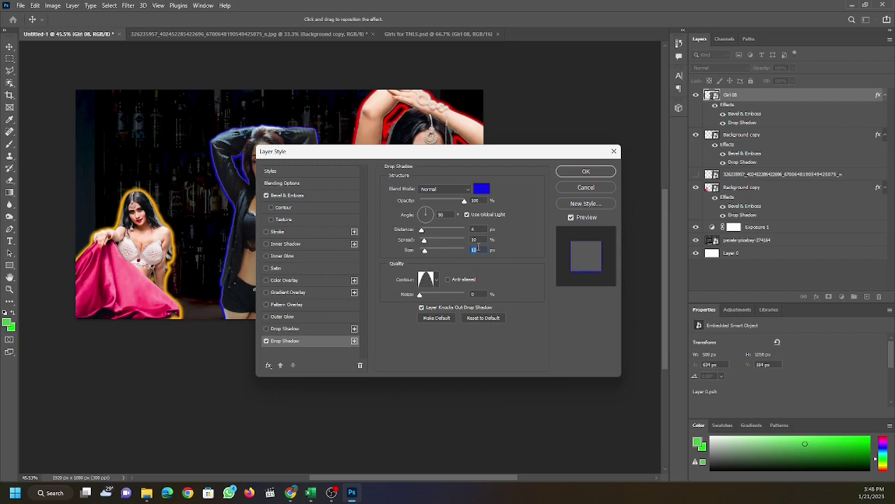
{"action": "left_click", "coordinate": [606, 174]}
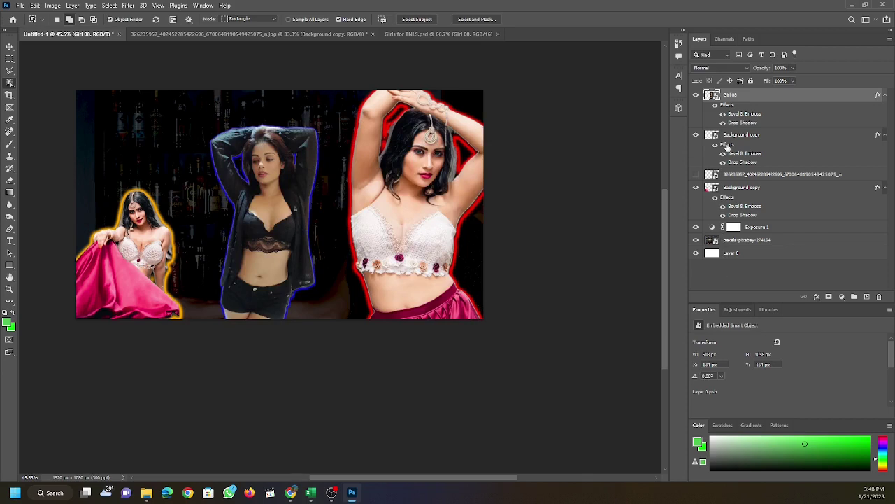
Toggle layer visibility to identify the red-outlined and pink-dress women's layers
{"action": "left_click", "coordinate": [730, 138]}
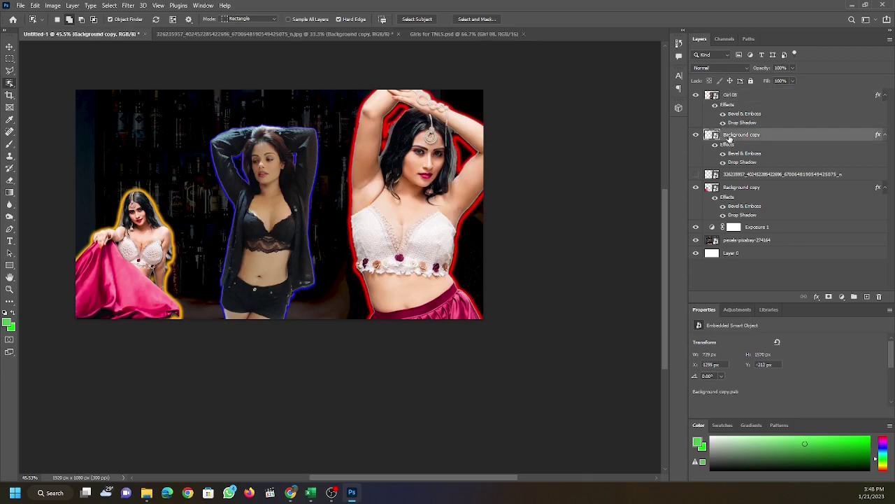
{"action": "left_click", "coordinate": [696, 134]}
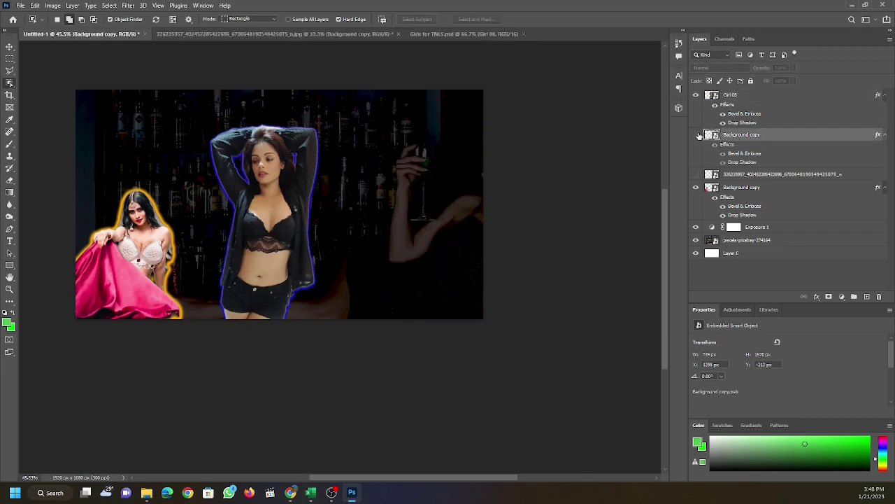
{"action": "left_click", "coordinate": [696, 135]}
{"action": "left_click", "coordinate": [717, 187]}
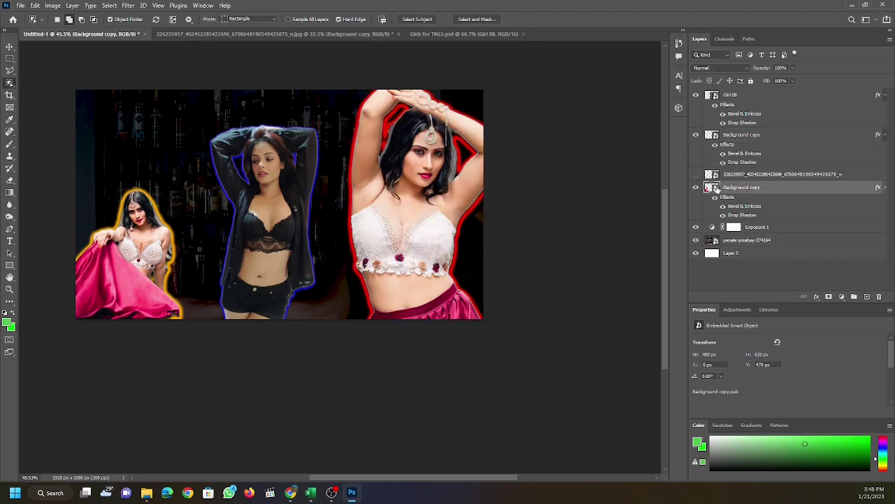
{"action": "left_click", "coordinate": [696, 187]}
{"action": "left_click", "coordinate": [696, 187]}
{"action": "right_click", "coordinate": [743, 191]}
{"action": "key", "text": "Escape"}
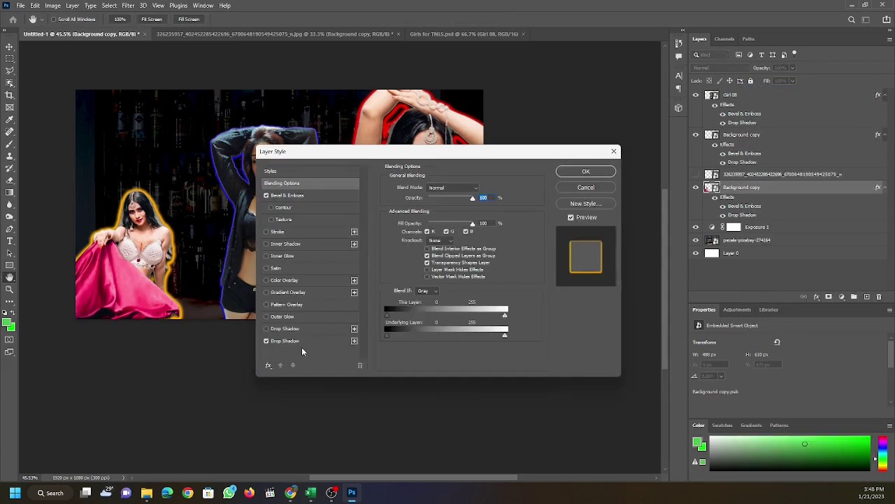
Turn off the extra blue drop shadow, set the glow shadow's distance to 2, and edit its spread
{"action": "left_click", "coordinate": [287, 341]}
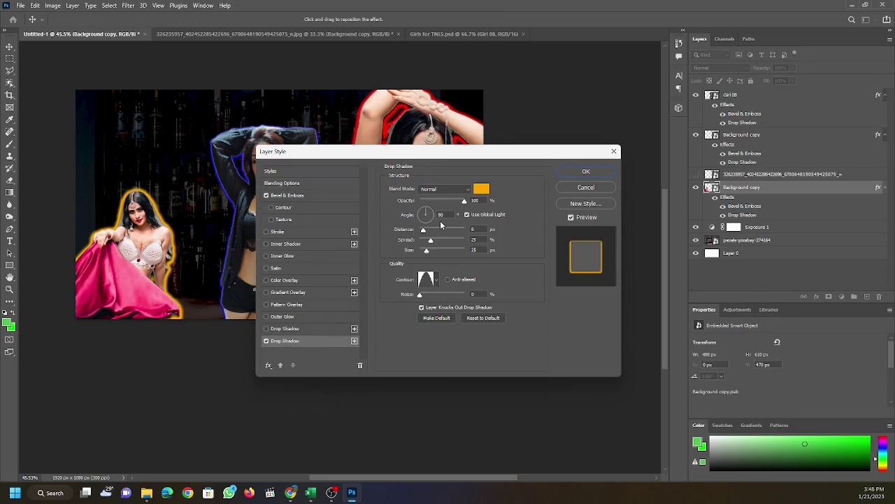
{"action": "left_click", "coordinate": [285, 329]}
{"action": "left_click", "coordinate": [266, 328]}
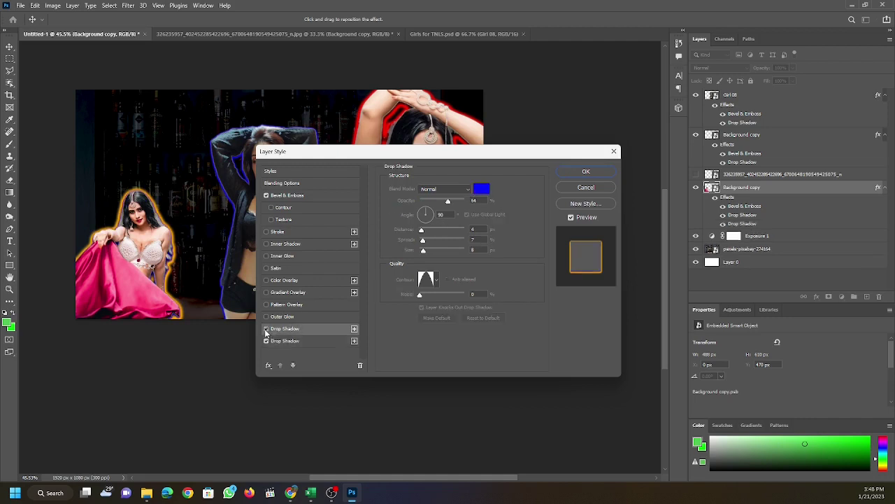
{"action": "left_click", "coordinate": [283, 341]}
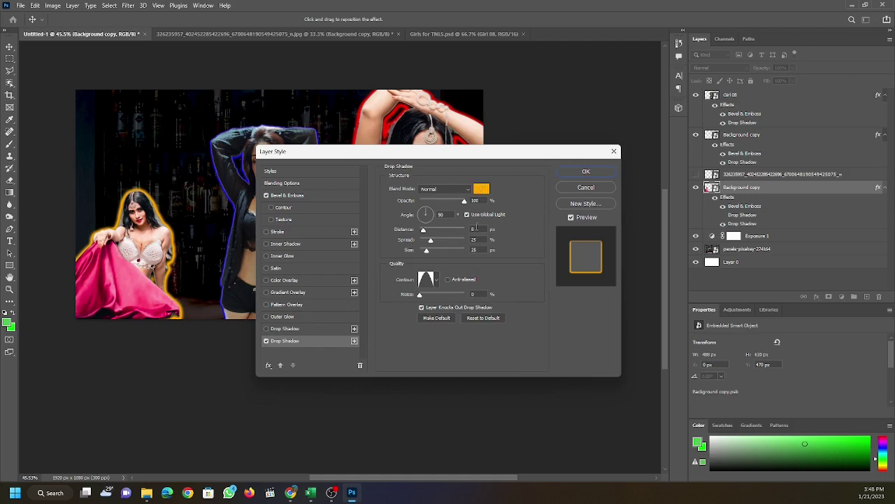
{"action": "double_click", "coordinate": [475, 229]}
{"action": "type", "text": "0"}
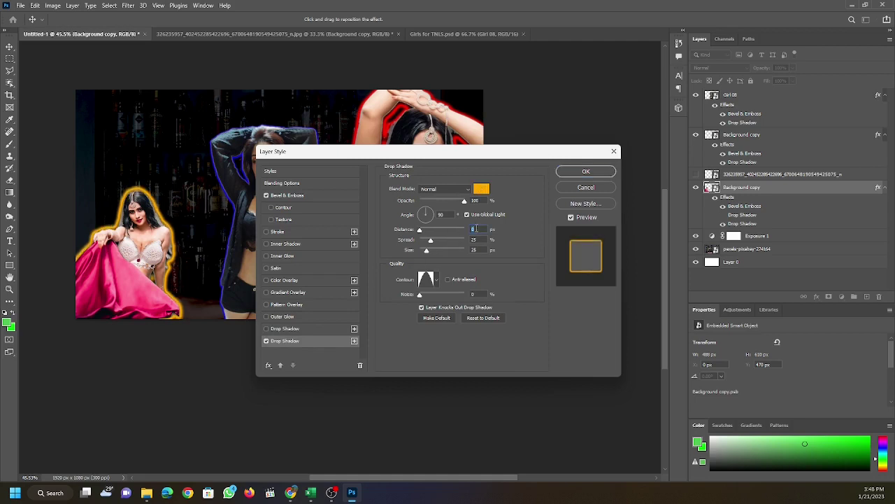
{"action": "type", "text": "2"}
{"action": "double_click", "coordinate": [476, 240]}
{"action": "type", "text": "168"}
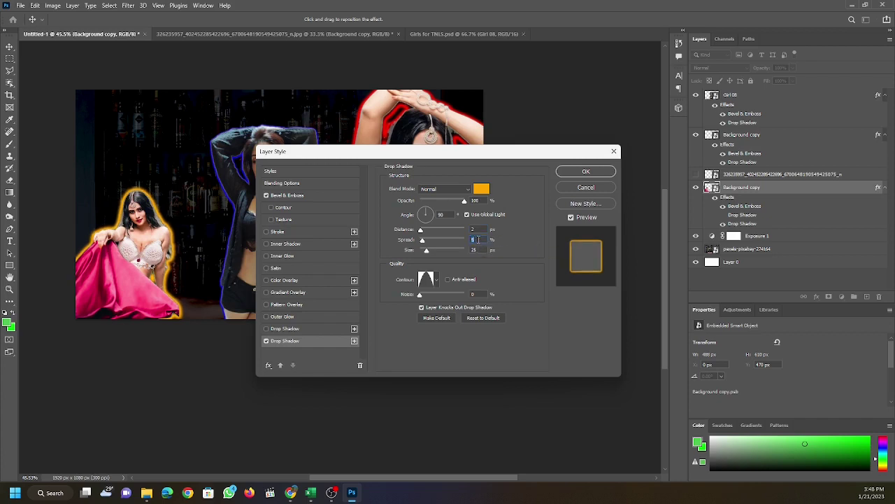
{"action": "type", "text": "55"}
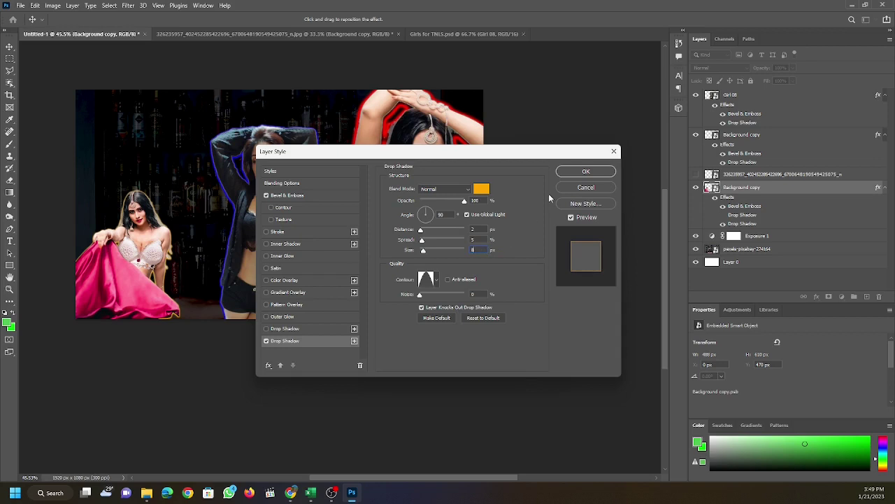
Apply the orange shadow, then close the cut-out jpg document without saving
{"action": "left_click", "coordinate": [580, 171]}
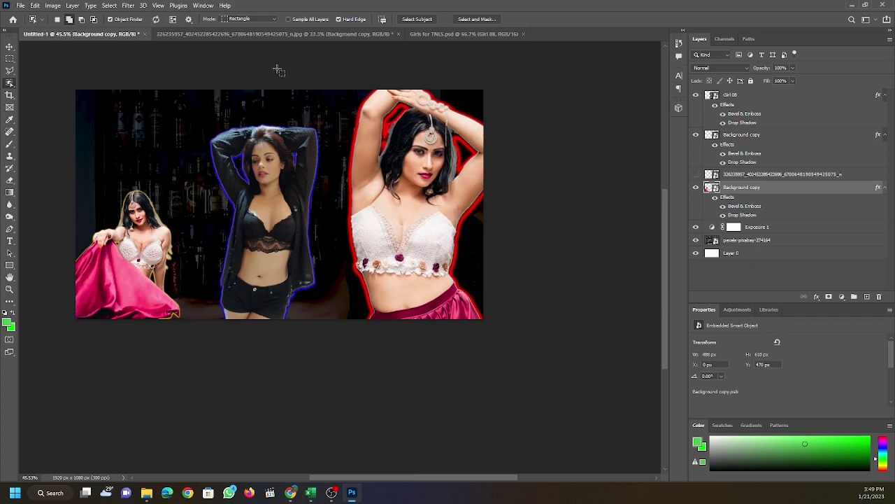
{"action": "left_click", "coordinate": [274, 38]}
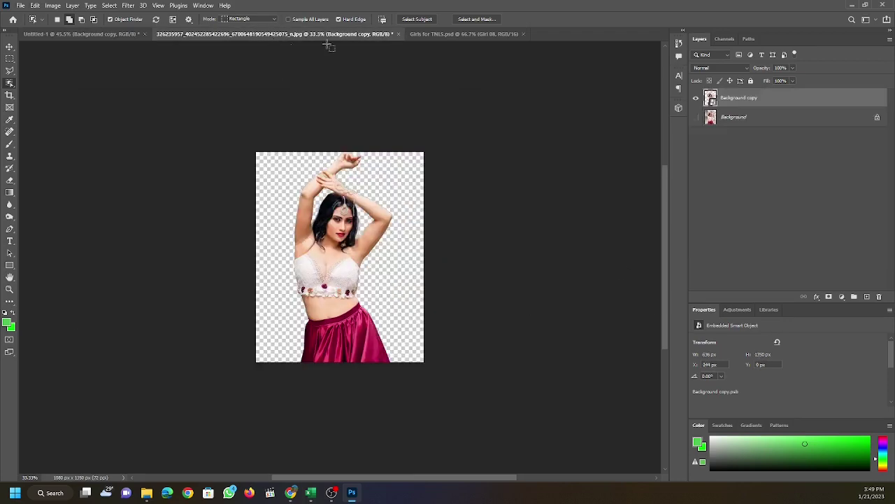
{"action": "left_click", "coordinate": [434, 35]}
{"action": "left_click", "coordinate": [399, 34]}
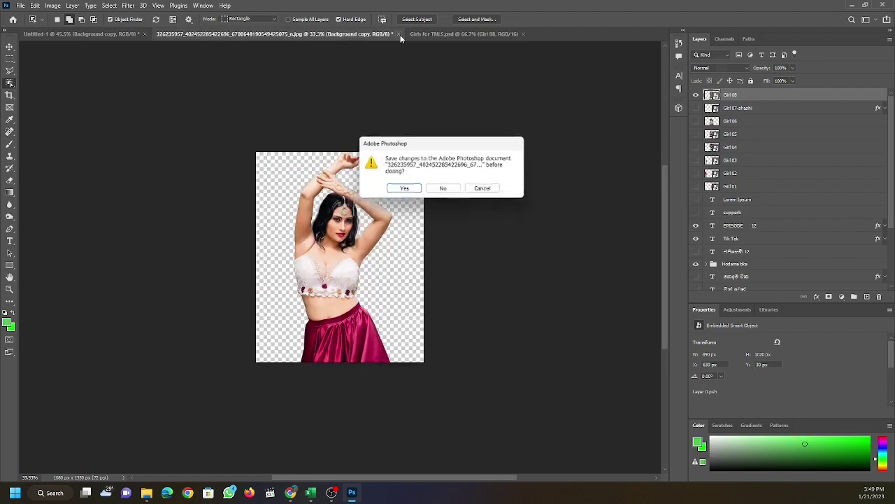
{"action": "left_click", "coordinate": [442, 188]}
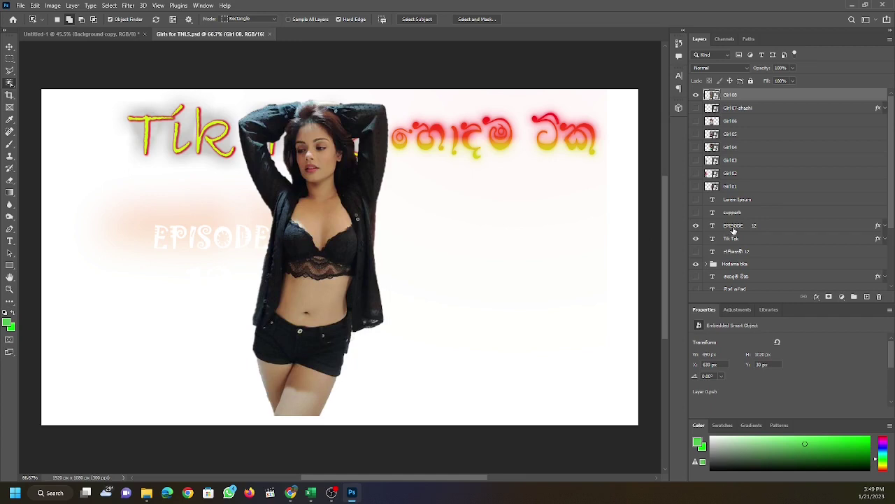
Select the EPISODE, Tik Tok and Hodama tika layers, then return to the Untitled-1 thumbnail
{"action": "left_click", "coordinate": [729, 227]}
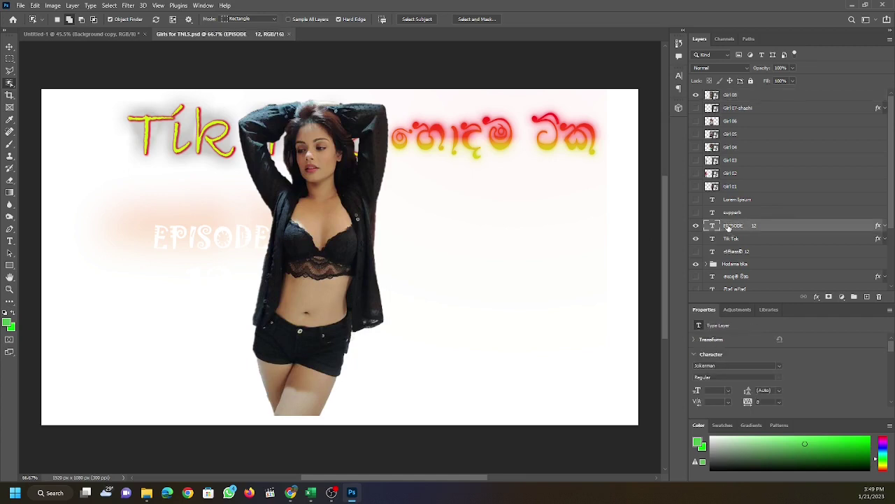
{"action": "left_click", "coordinate": [731, 240], "text": "ctrl"}
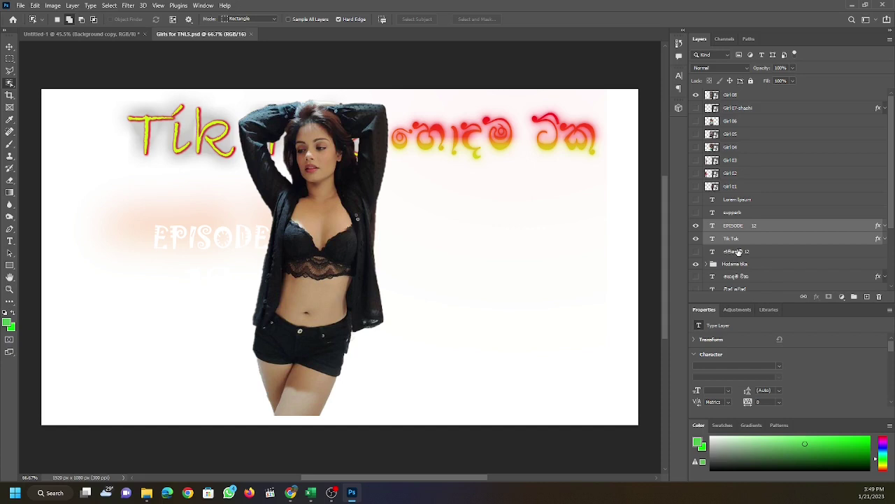
{"action": "left_click_drag", "start_coordinate": [893, 217], "coordinate": [893, 257]}
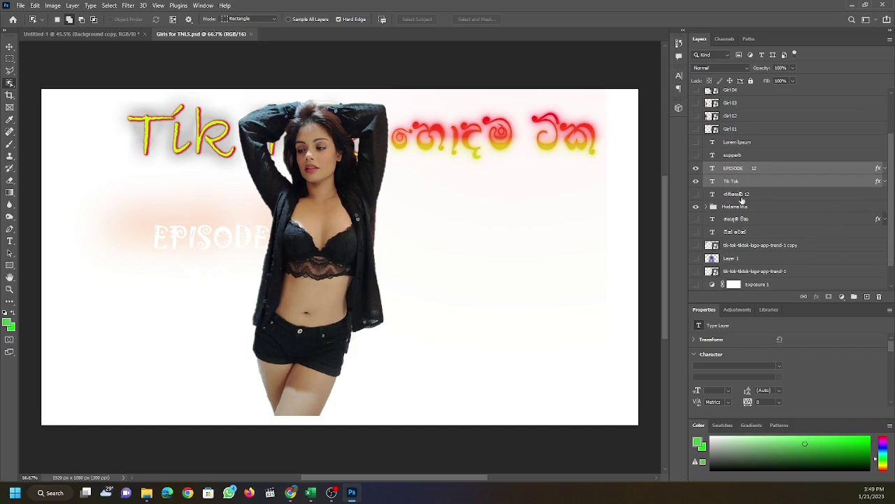
{"action": "left_click", "coordinate": [695, 168]}
{"action": "left_click", "coordinate": [695, 168]}
{"action": "left_click", "coordinate": [740, 207], "text": "ctrl"}
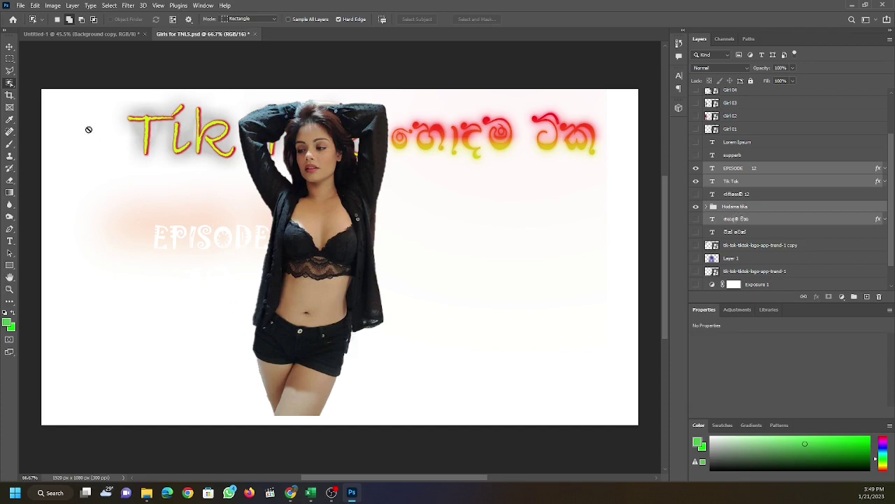
{"action": "left_click", "coordinate": [105, 34]}
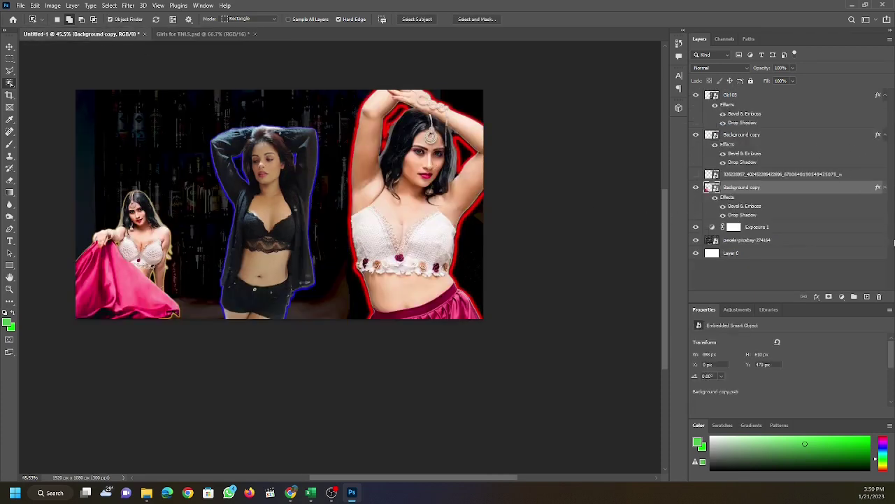
Paste the copied title layers above Girl08 and select only the EPISODE 12 layer
{"action": "left_click", "coordinate": [731, 95]}
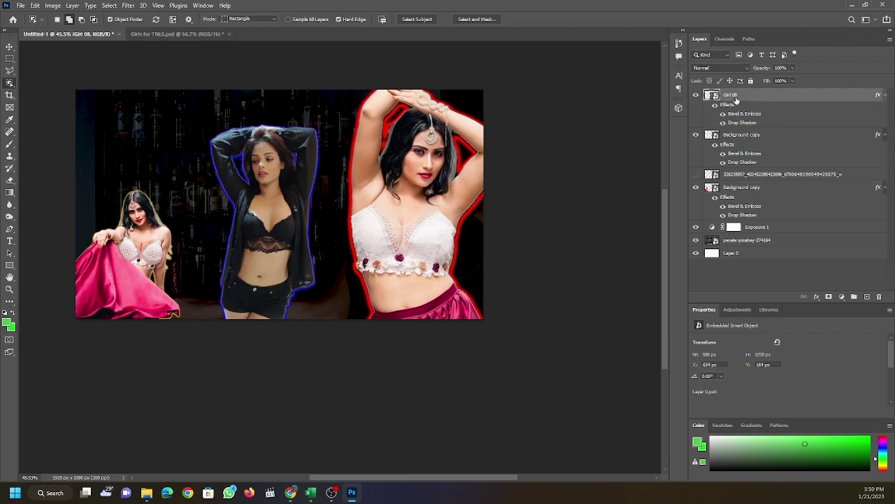
{"action": "key", "text": "ctrl+plus"}
{"action": "key", "text": "ctrl+minus"}
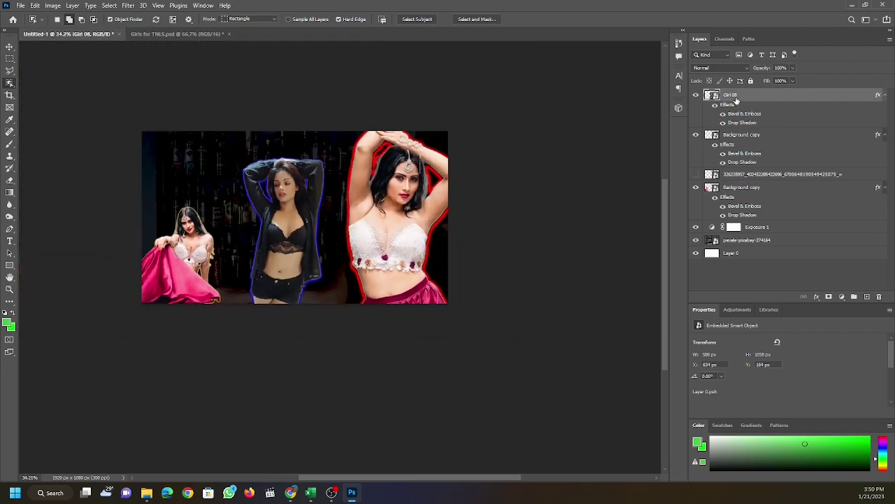
{"action": "key", "text": "ctrl+v"}
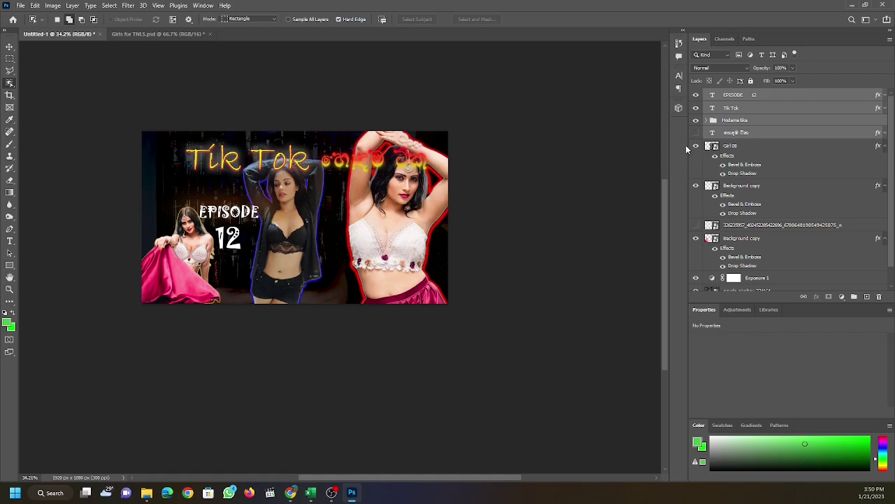
{"action": "left_click", "coordinate": [736, 98]}
{"action": "left_click", "coordinate": [736, 97]}
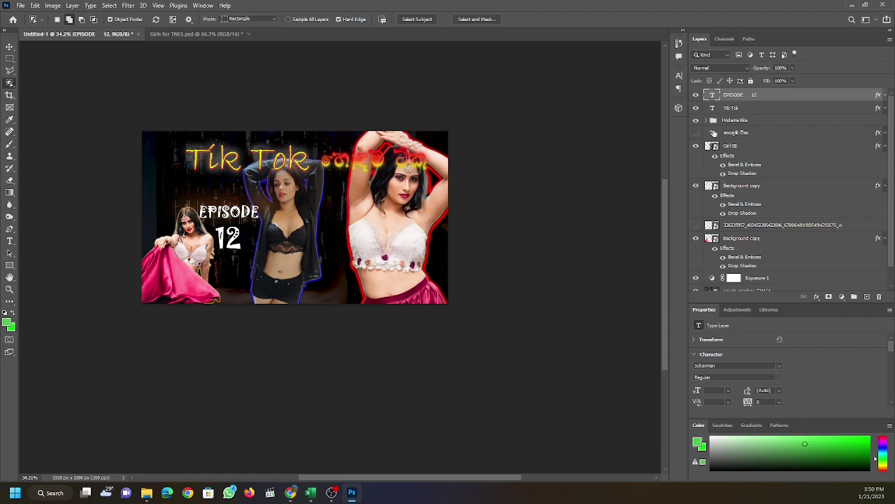
Replace the episode number 12 with 14
{"action": "double_click", "coordinate": [715, 96]}
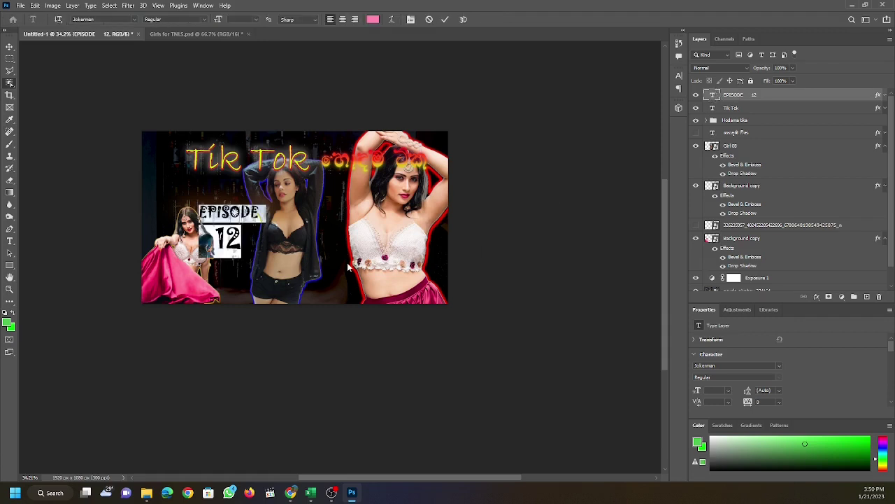
{"action": "left_click", "coordinate": [228, 236]}
{"action": "key", "text": "ctrl+a"}
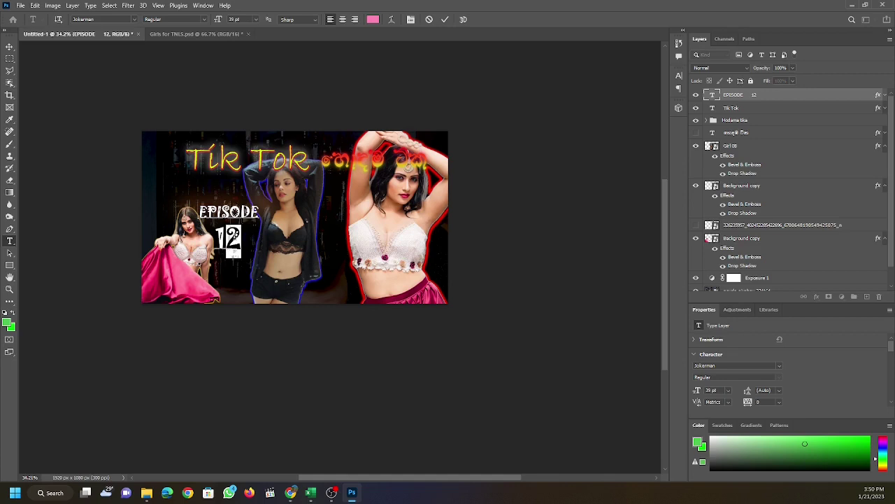
{"action": "type", "text": "14"}
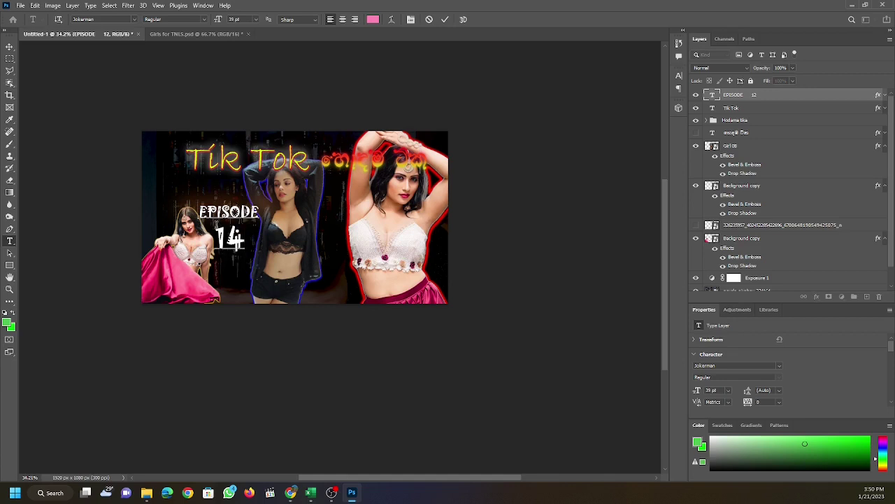
Raise the episode text's font size from 35 pt to 50 pt
{"action": "key", "text": "ctrl+a"}
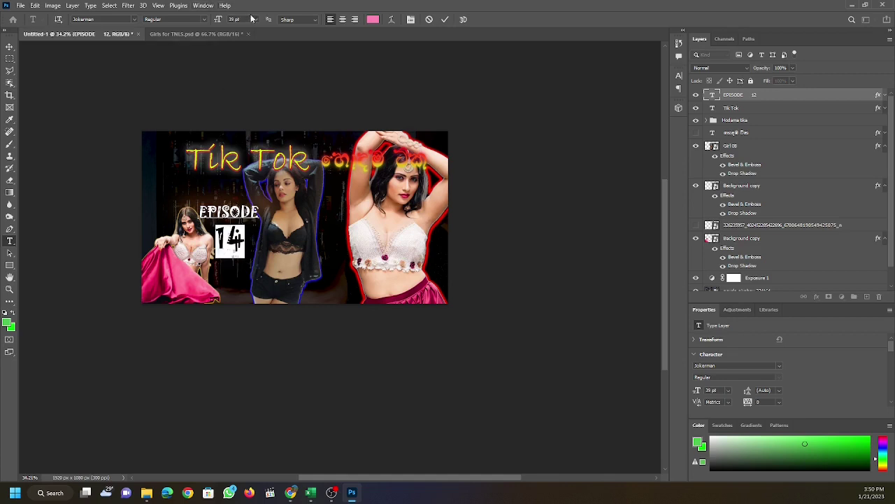
{"action": "scroll", "coordinate": [247, 17], "scroll_direction": "up", "scroll_amount": 2}
{"action": "scroll", "coordinate": [247, 17], "scroll_direction": "up", "scroll_amount": 3}
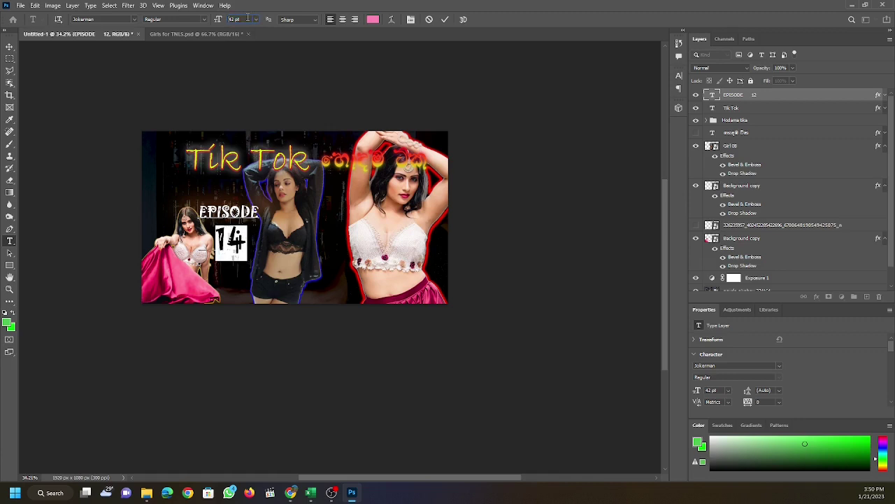
{"action": "scroll", "coordinate": [246, 18], "scroll_direction": "up", "scroll_amount": 3}
{"action": "scroll", "coordinate": [247, 18], "scroll_direction": "up", "scroll_amount": 2}
{"action": "scroll", "coordinate": [247, 18], "scroll_direction": "up", "scroll_amount": 2}
{"action": "scroll", "coordinate": [247, 18], "scroll_direction": "up", "scroll_amount": 2}
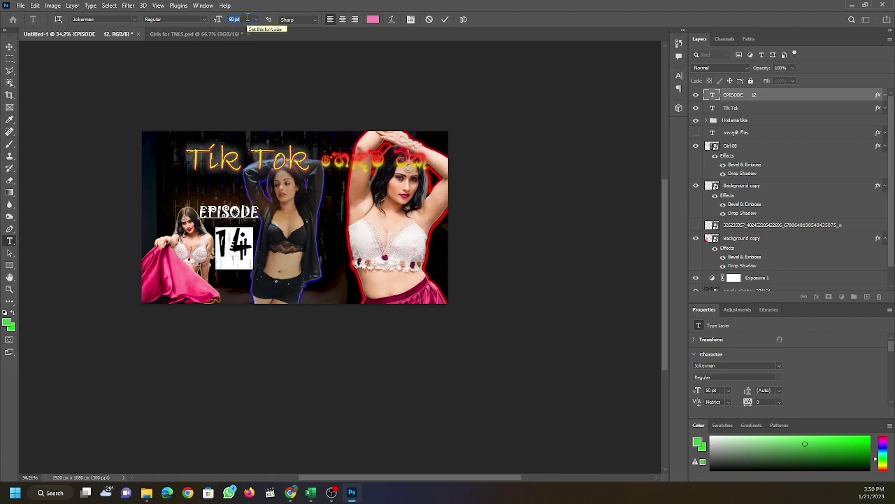
{"action": "scroll", "coordinate": [247, 17], "scroll_direction": "up", "scroll_amount": 1}
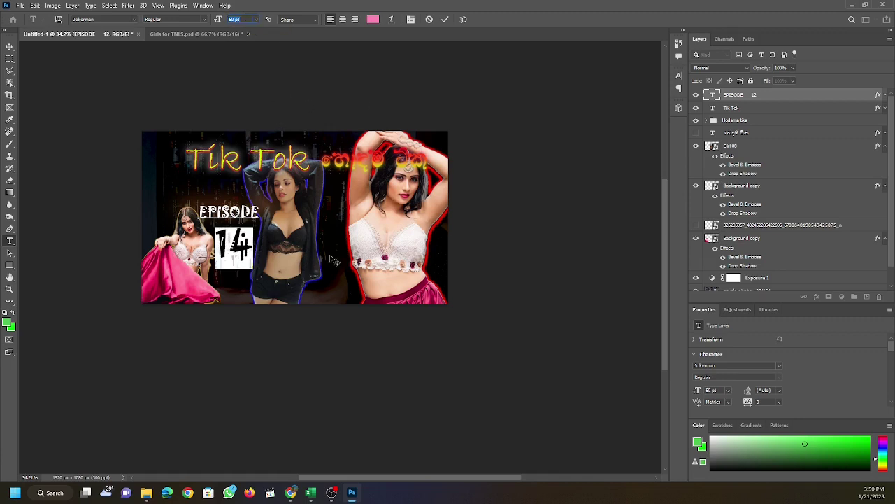
{"action": "key", "text": "Return"}
Commit the EPISODE text edit and select the Tik Tok title layer
{"action": "key", "text": "ctrl+Return"}
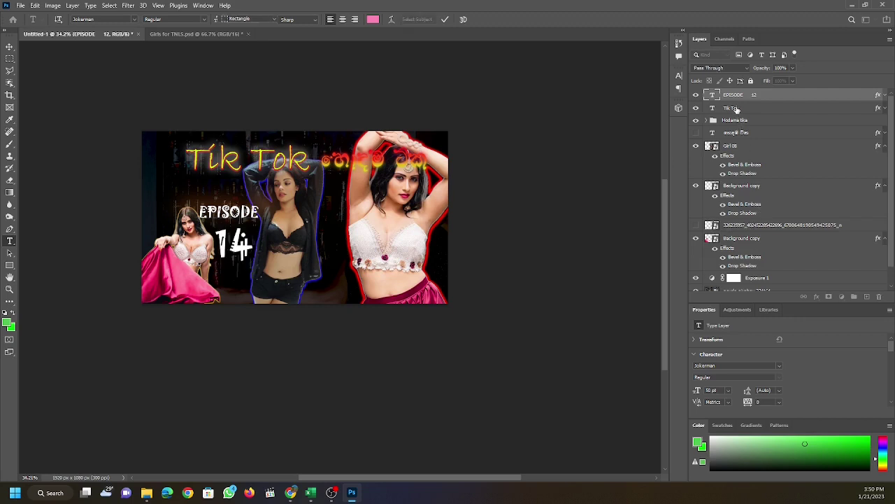
{"action": "left_click", "coordinate": [735, 109]}
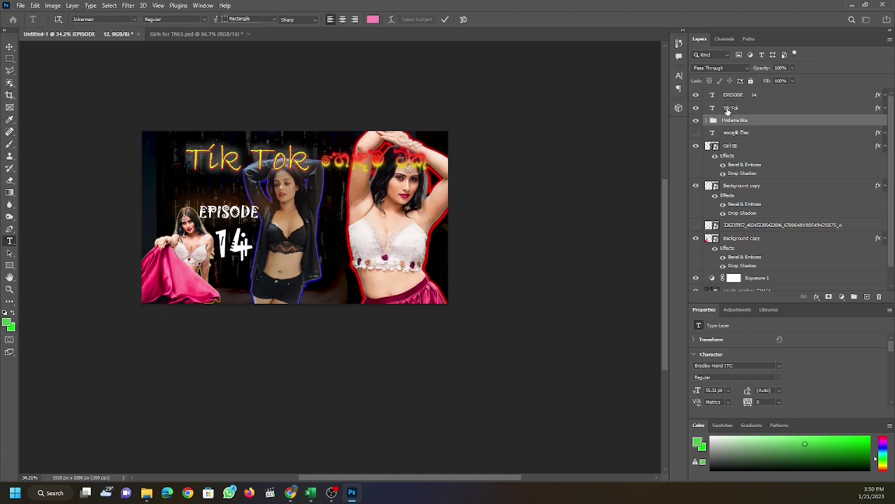
{"action": "left_click", "coordinate": [732, 109]}
{"action": "key", "text": "w"}
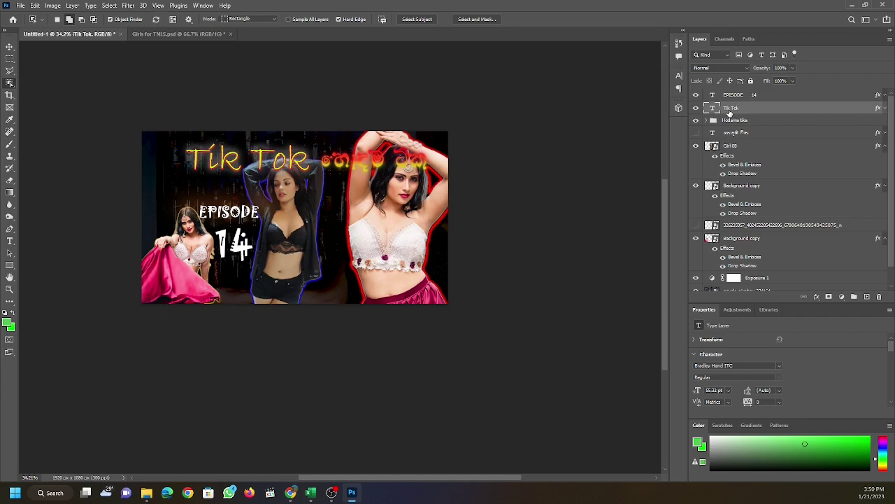
Move the Tik Tok title to the top-left and scale it up to about 111%
{"action": "key", "text": "ctrl+t"}
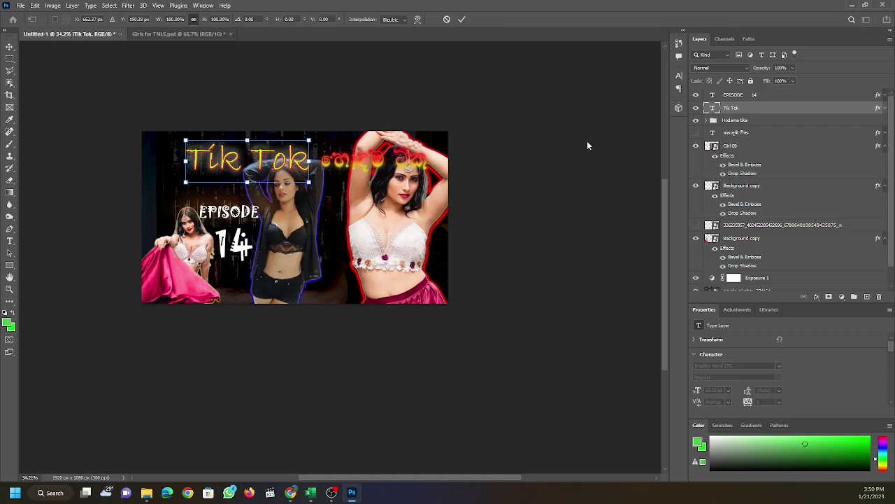
{"action": "mouse_move", "coordinate": [263, 173]}
{"action": "left_mouse_down"}
{"action": "mouse_move", "coordinate": [217, 162]}
{"action": "mouse_move", "coordinate": [278, 177]}
{"action": "left_mouse_up"}
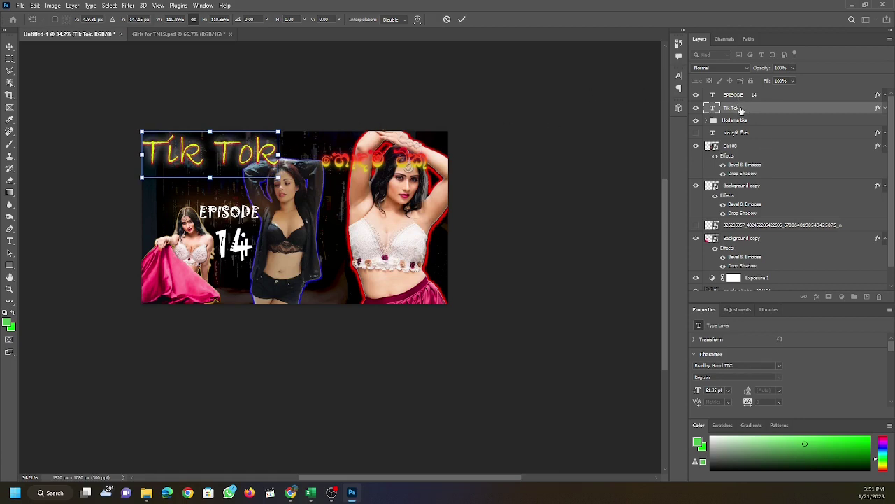
{"action": "left_click", "coordinate": [742, 111]}
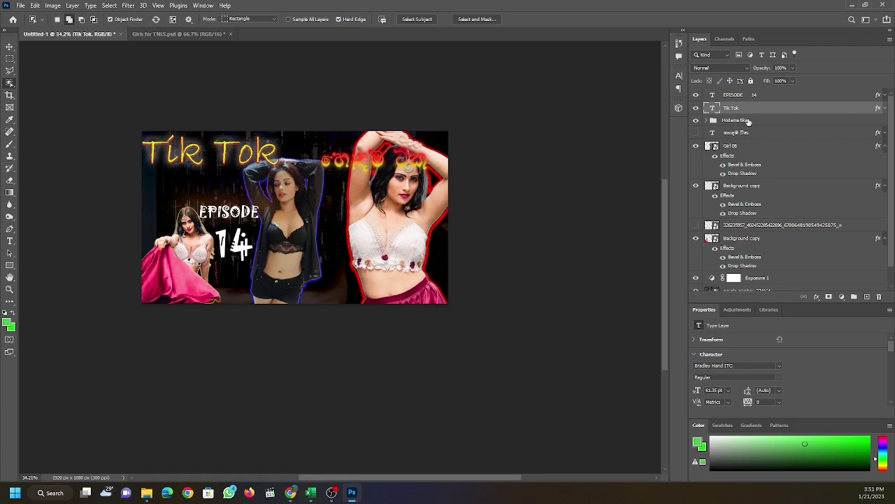
Change the Tik Tok title's Color Overlay to mint #20f0bd
{"action": "left_click", "coordinate": [843, 298]}
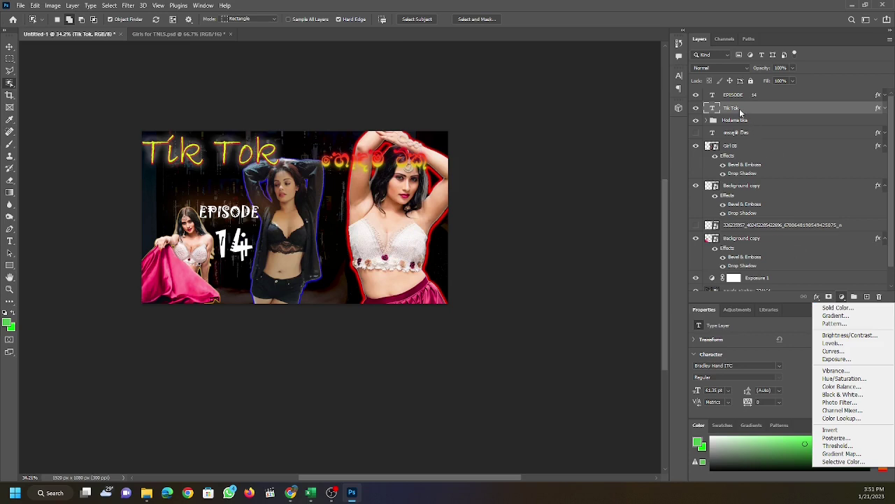
{"action": "left_click", "coordinate": [740, 108]}
{"action": "right_click", "coordinate": [740, 108]}
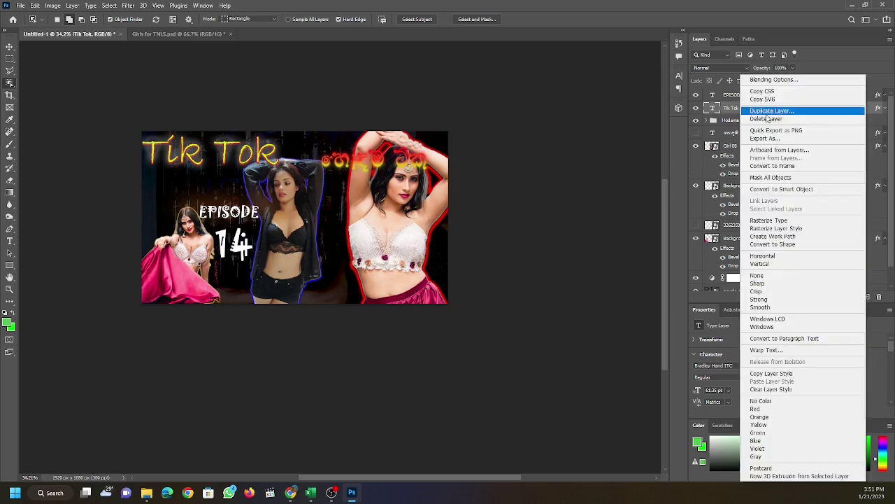
{"action": "left_click", "coordinate": [757, 81]}
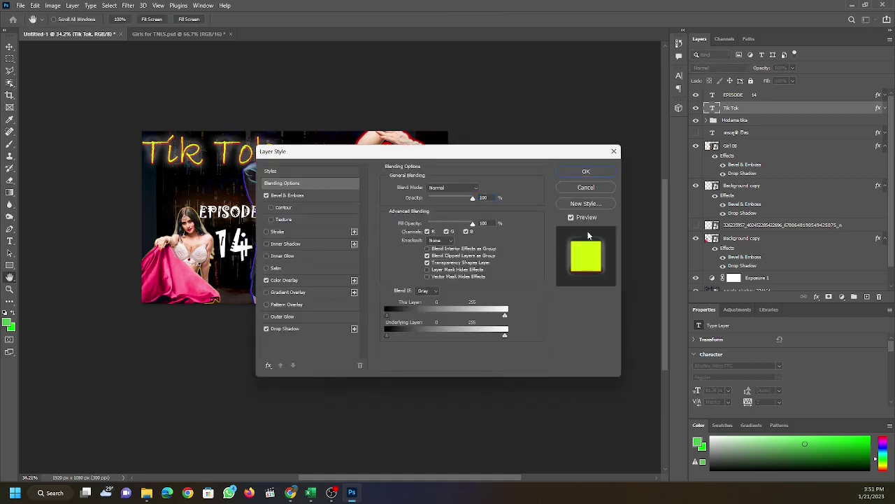
{"action": "left_click", "coordinate": [290, 198]}
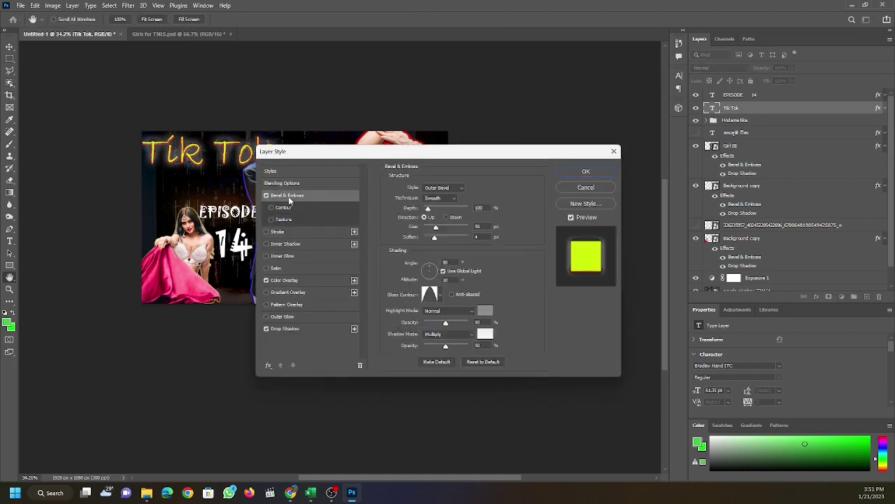
{"action": "left_click", "coordinate": [292, 278]}
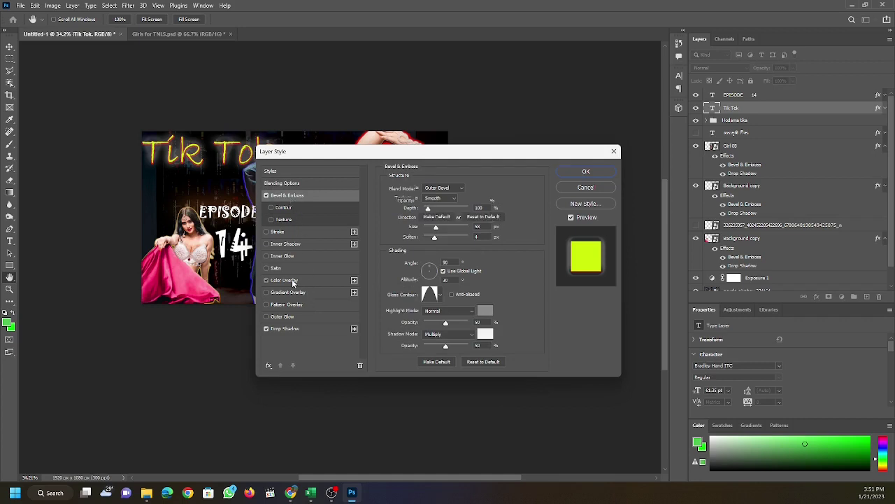
{"action": "left_click", "coordinate": [484, 188]}
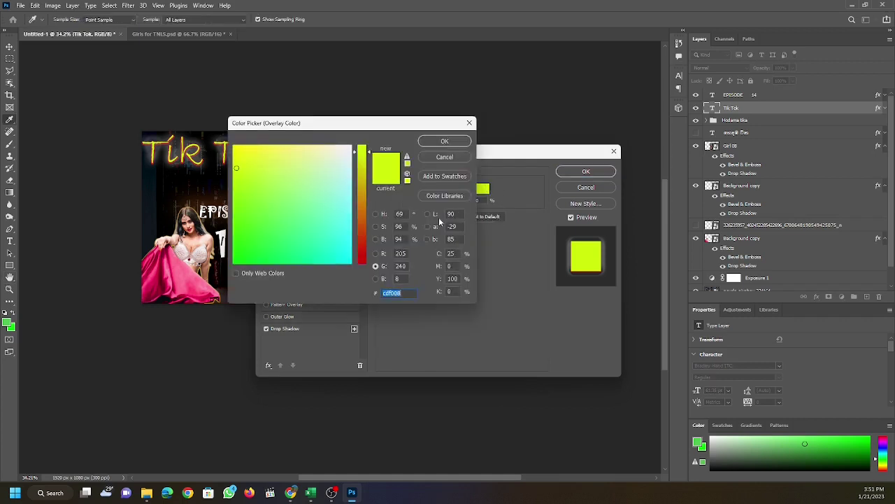
{"action": "left_click", "coordinate": [320, 249]}
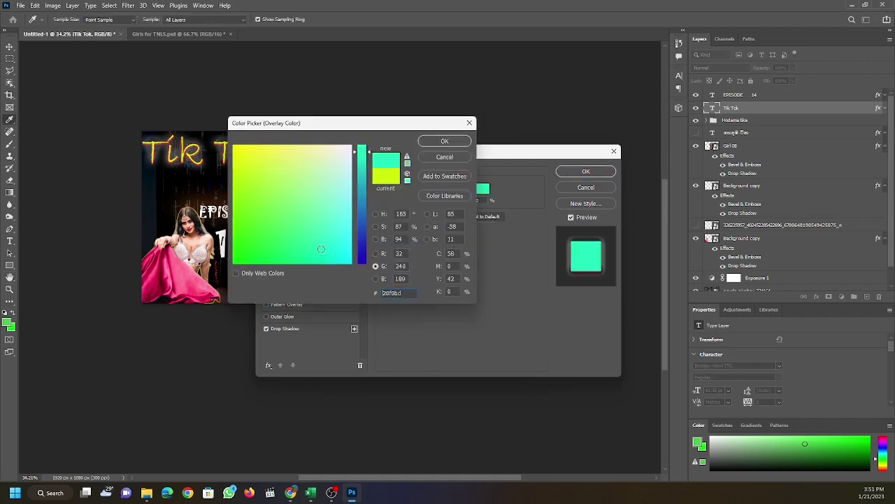
{"action": "left_click", "coordinate": [451, 145]}
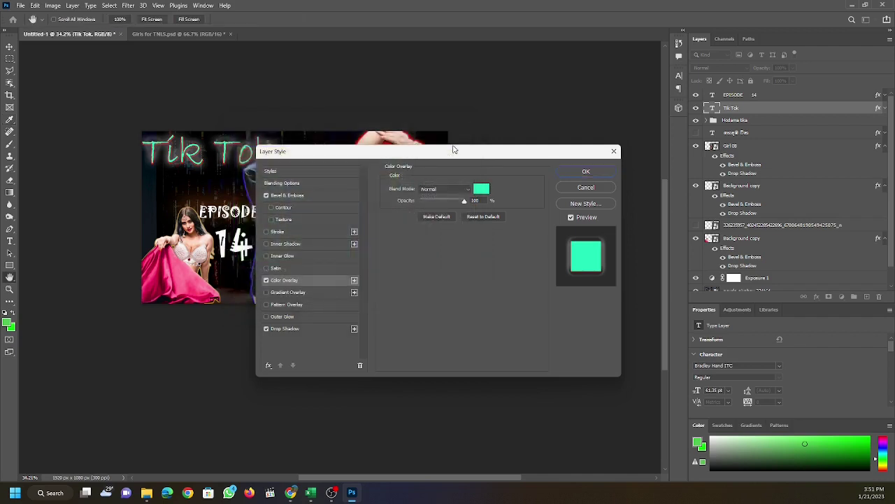
{"action": "left_click", "coordinate": [586, 171]}
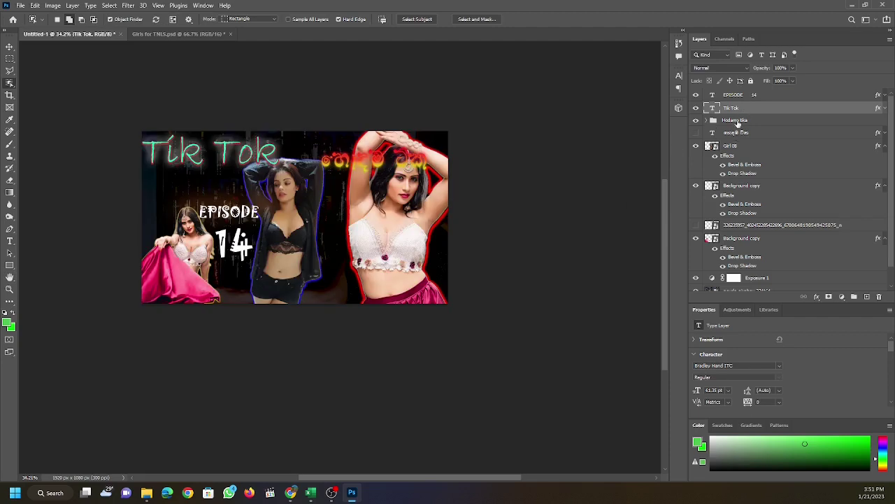
Select the Sinhala subtitle layer and leave it visible after comparing it on and off
{"action": "left_click", "coordinate": [738, 121]}
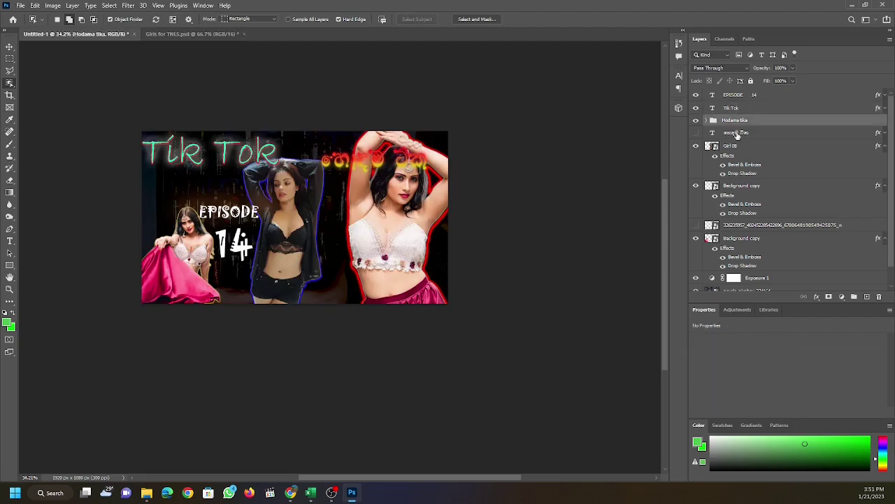
{"action": "left_click", "coordinate": [737, 135]}
{"action": "left_click", "coordinate": [697, 133]}
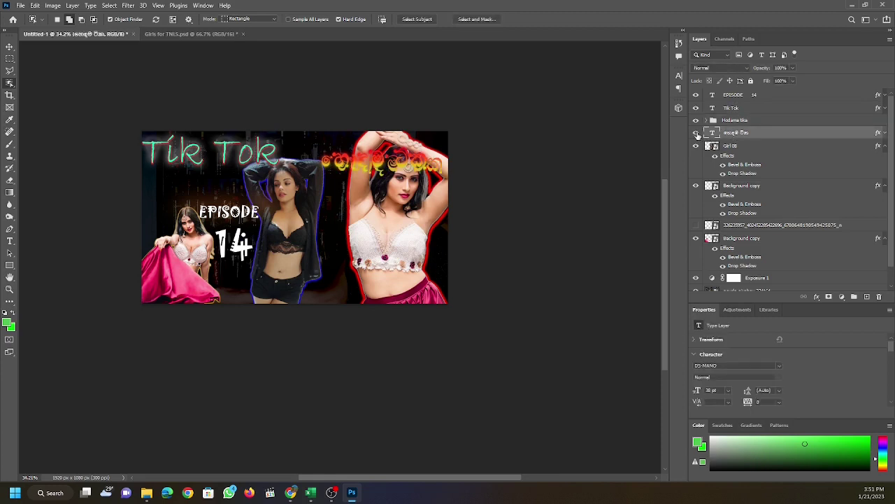
{"action": "left_click", "coordinate": [697, 133]}
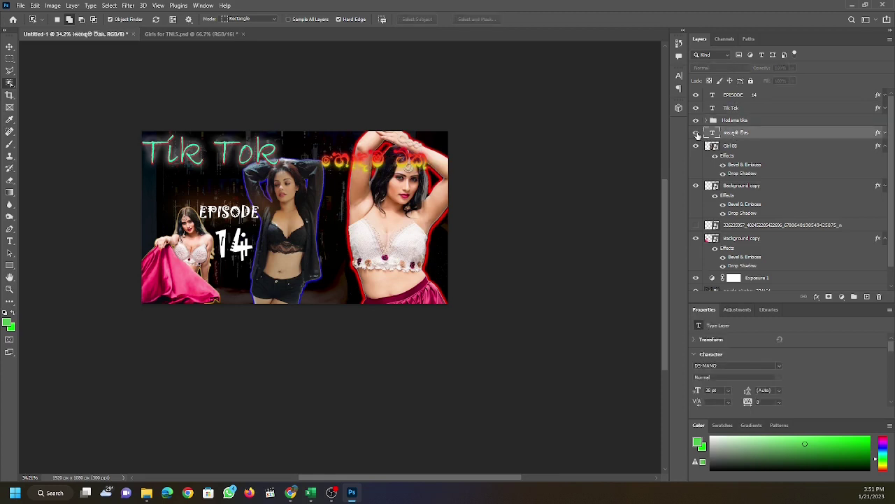
{"action": "left_click", "coordinate": [696, 133]}
{"action": "left_click", "coordinate": [697, 133]}
{"action": "left_click", "coordinate": [696, 133]}
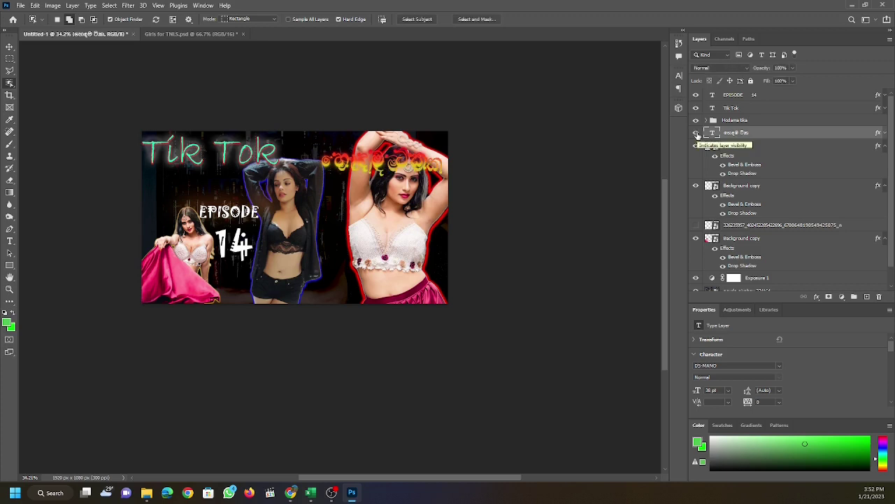
{"action": "left_click", "coordinate": [697, 133]}
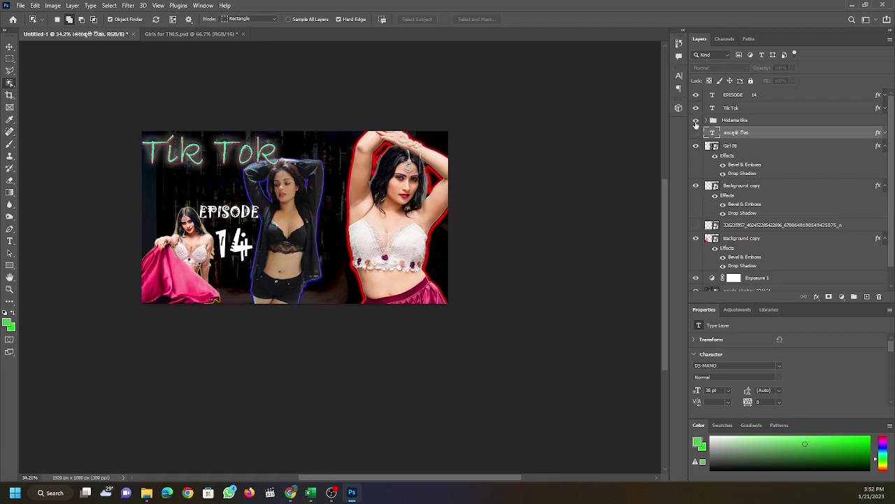
{"action": "left_click", "coordinate": [696, 123]}
{"action": "left_click", "coordinate": [697, 133]}
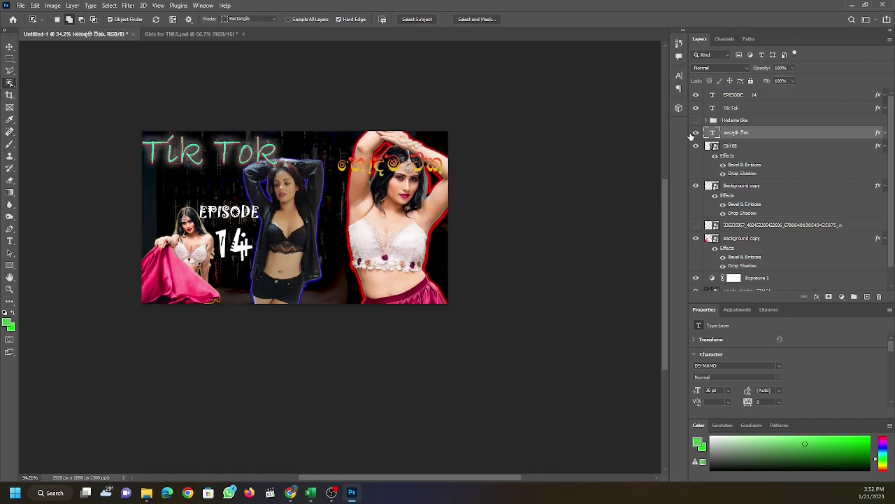
Move the Sinhala subtitle to the left, just beneath the Tik Tok title
{"action": "key", "text": "ctrl+t"}
{"action": "left_click_drag", "start_coordinate": [365, 161], "coordinate": [168, 184]}
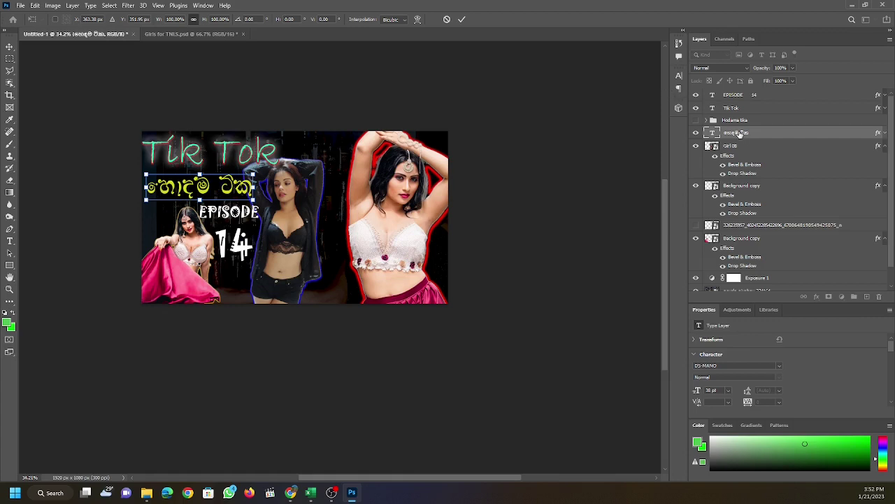
{"action": "key", "text": "Return"}
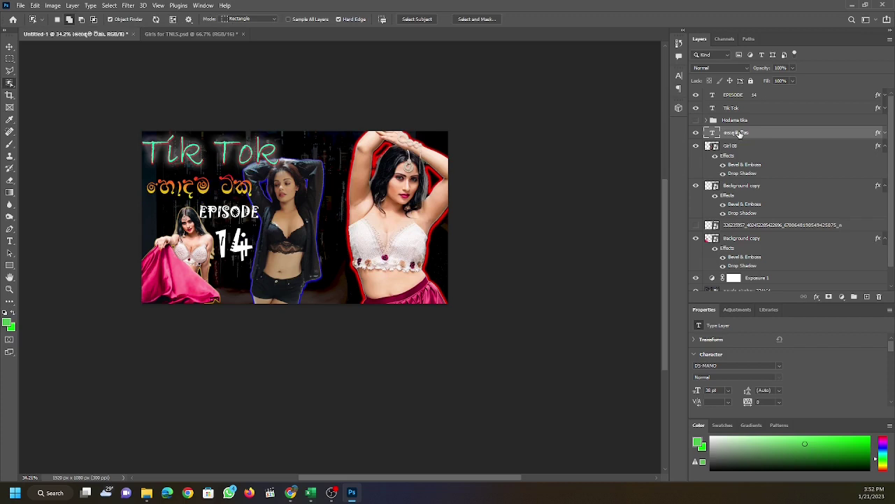
Add a reversed Gradient Overlay to the subtitle with one stop set to green
{"action": "right_click", "coordinate": [738, 133]}
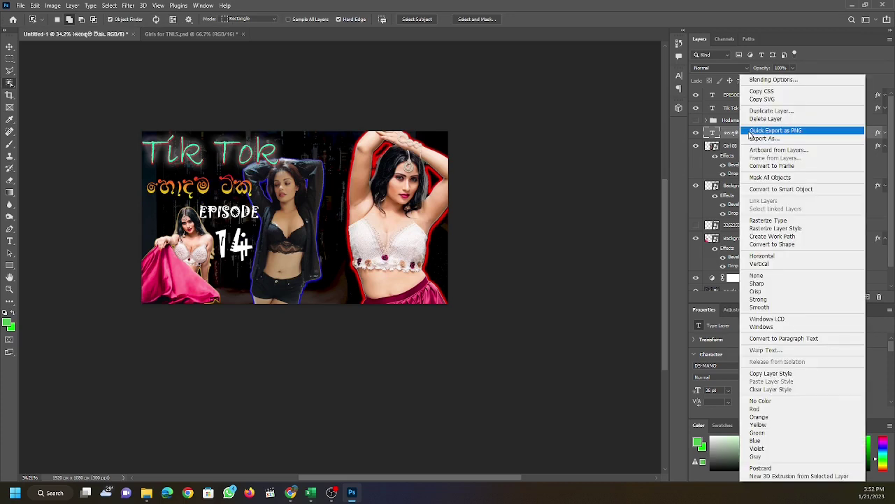
{"action": "left_click", "coordinate": [749, 132]}
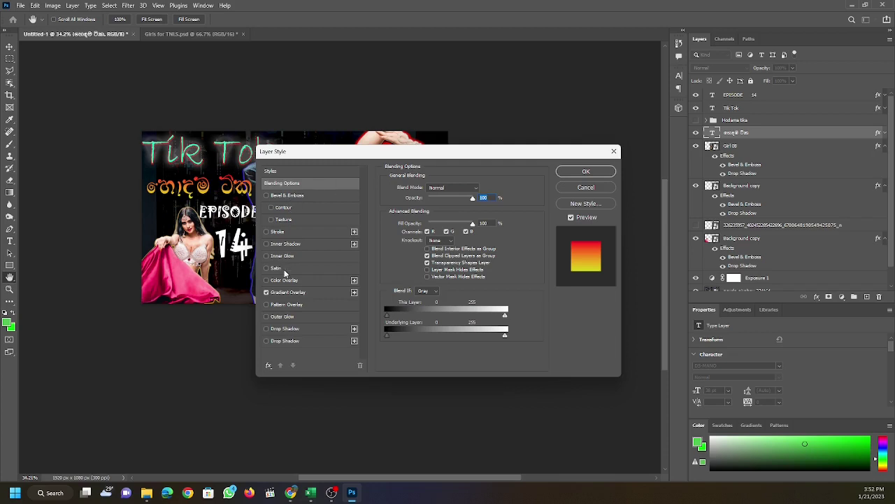
{"action": "left_click", "coordinate": [288, 292]}
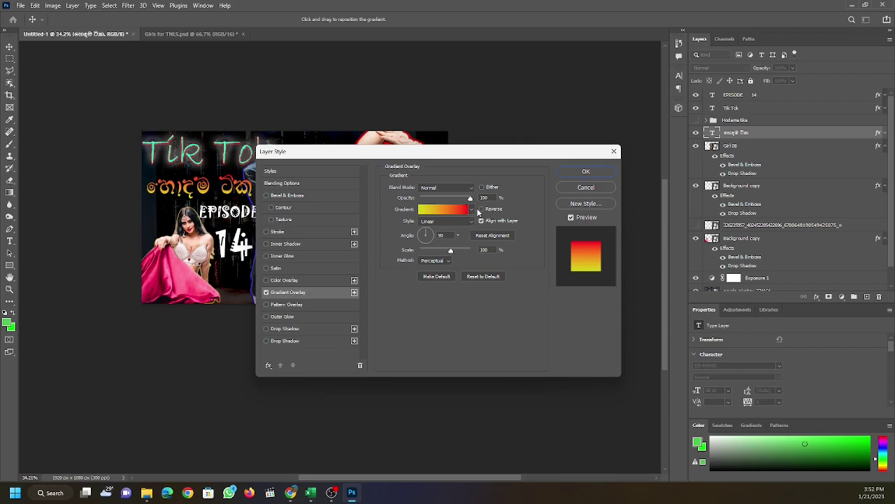
{"action": "left_click", "coordinate": [480, 210]}
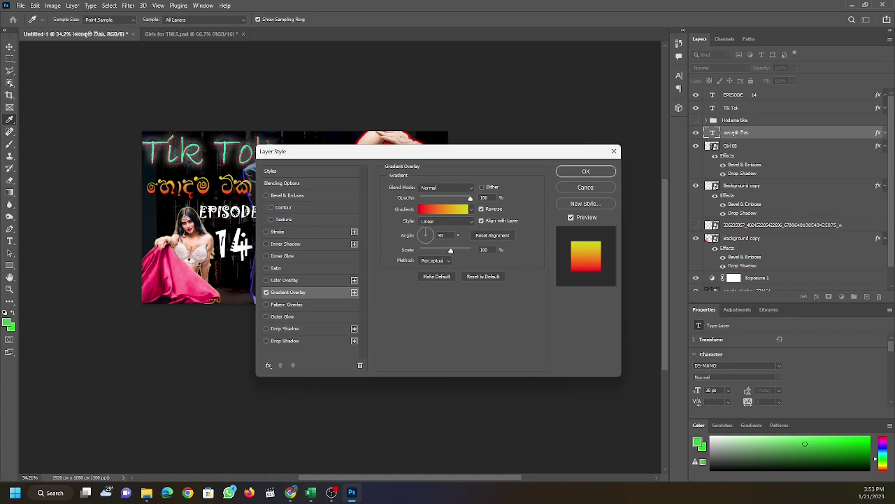
{"action": "left_click", "coordinate": [245, 259]}
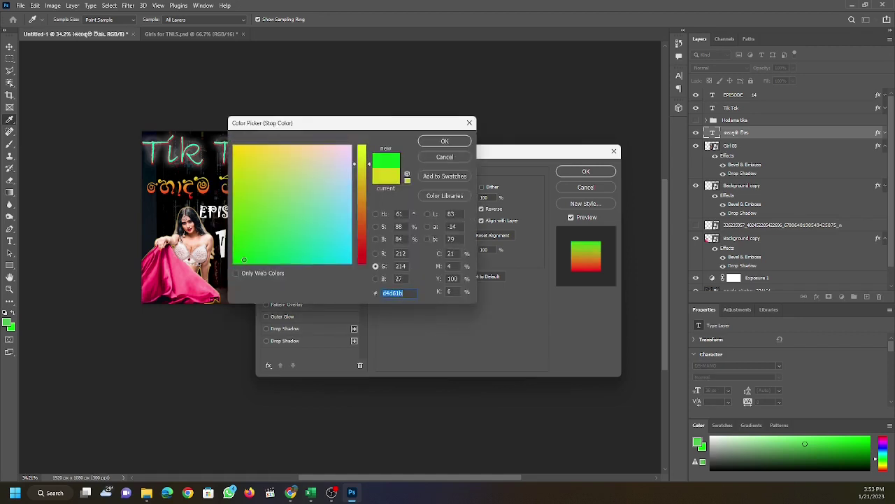
{"action": "left_click", "coordinate": [445, 140]}
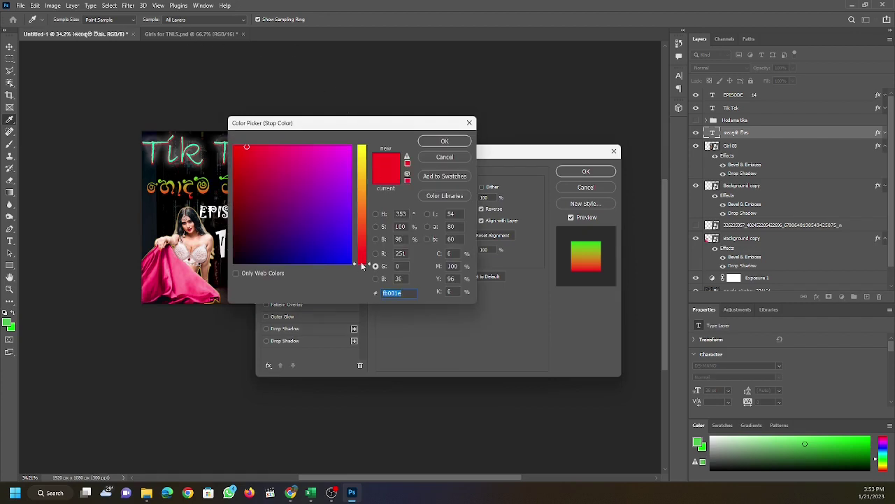
Change the red gradient stop to blue and apply the green-to-blue gradient
{"action": "type", "text": "0200f7"}
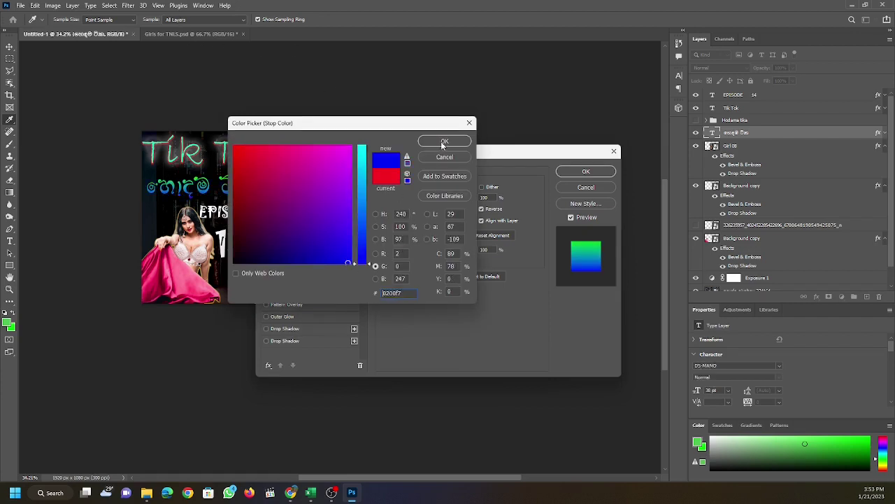
{"action": "left_click", "coordinate": [444, 141]}
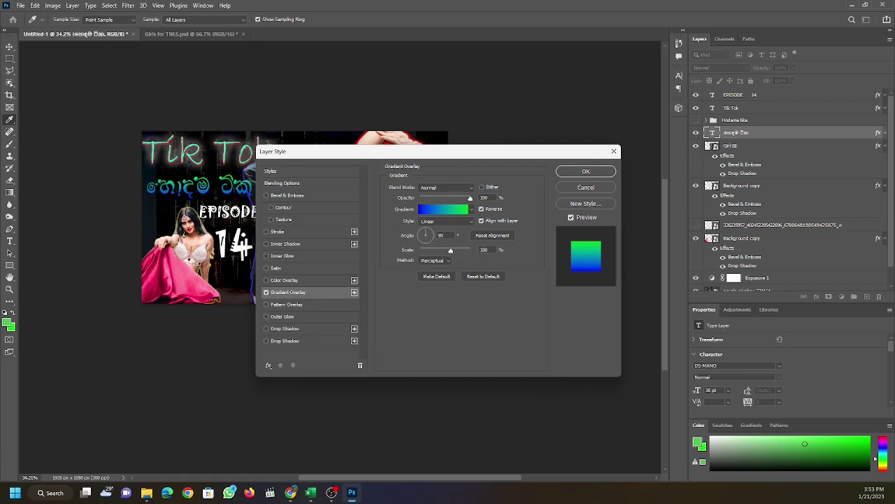
{"action": "left_click", "coordinate": [443, 209]}
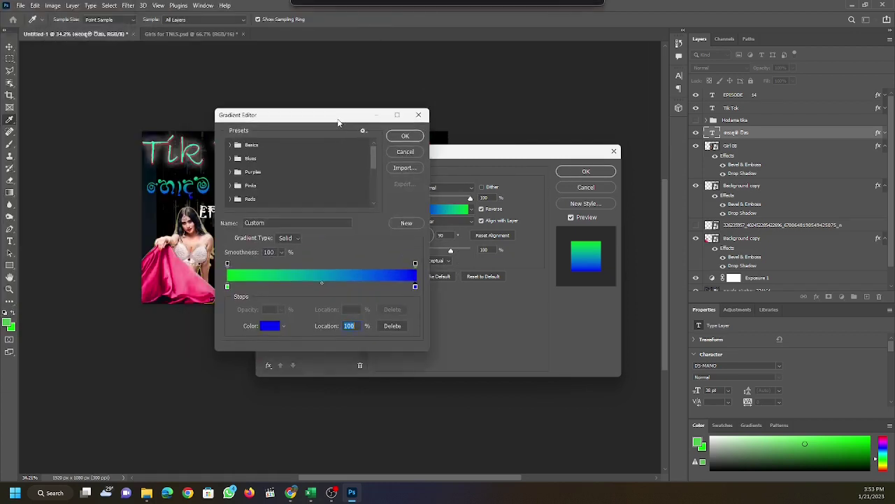
{"action": "left_click", "coordinate": [405, 136]}
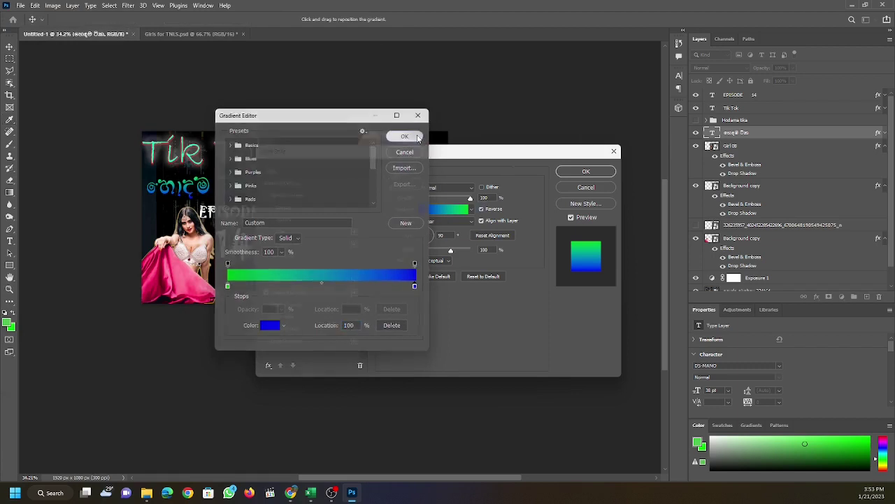
{"action": "left_click", "coordinate": [572, 173]}
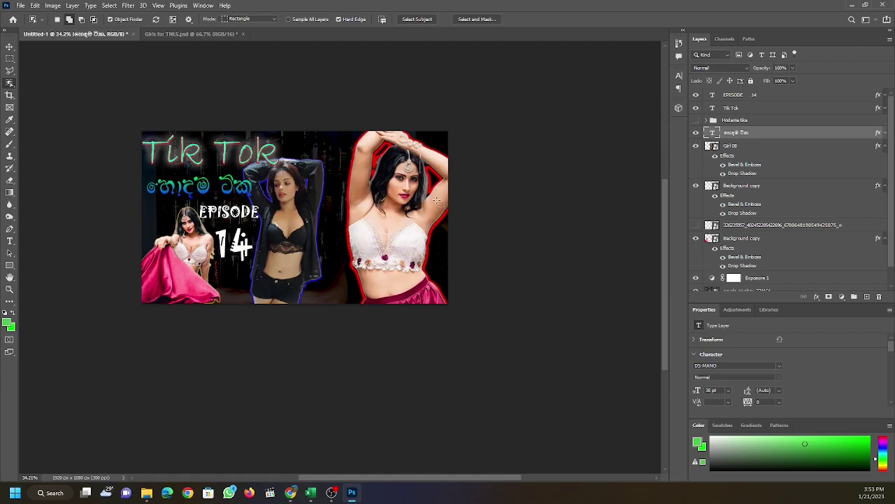
{"action": "left_click", "coordinate": [20, 6]}
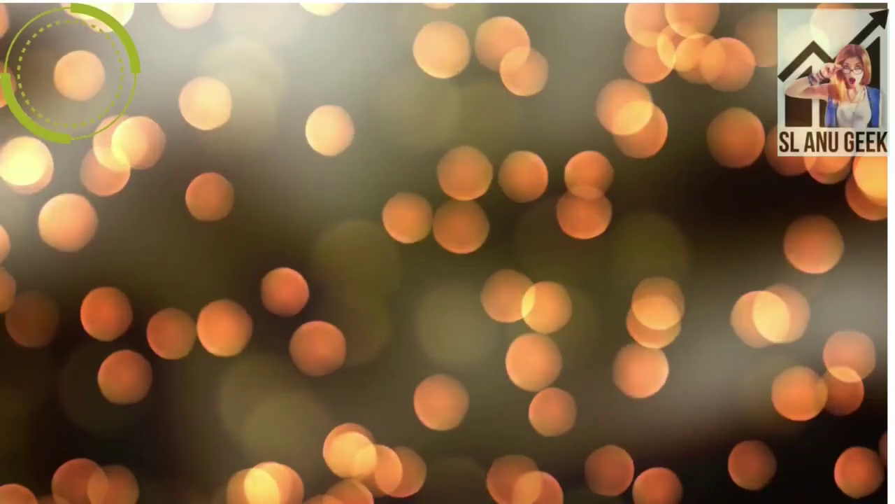